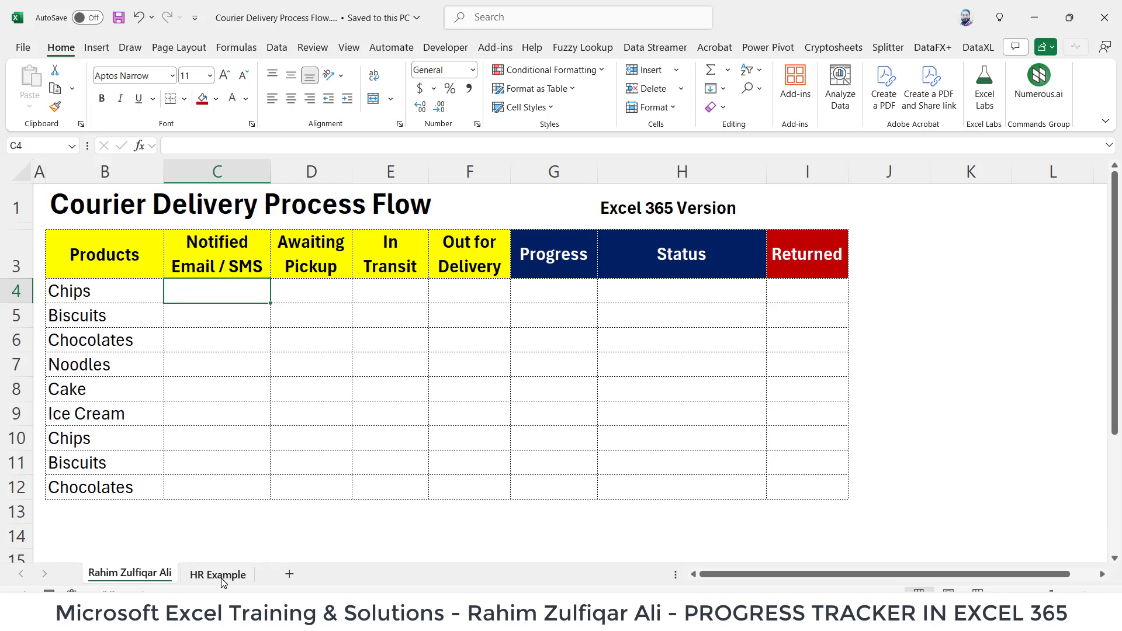
Point out the product list, the empty stage cells and the four stage column headings.
left_click(267, 331)
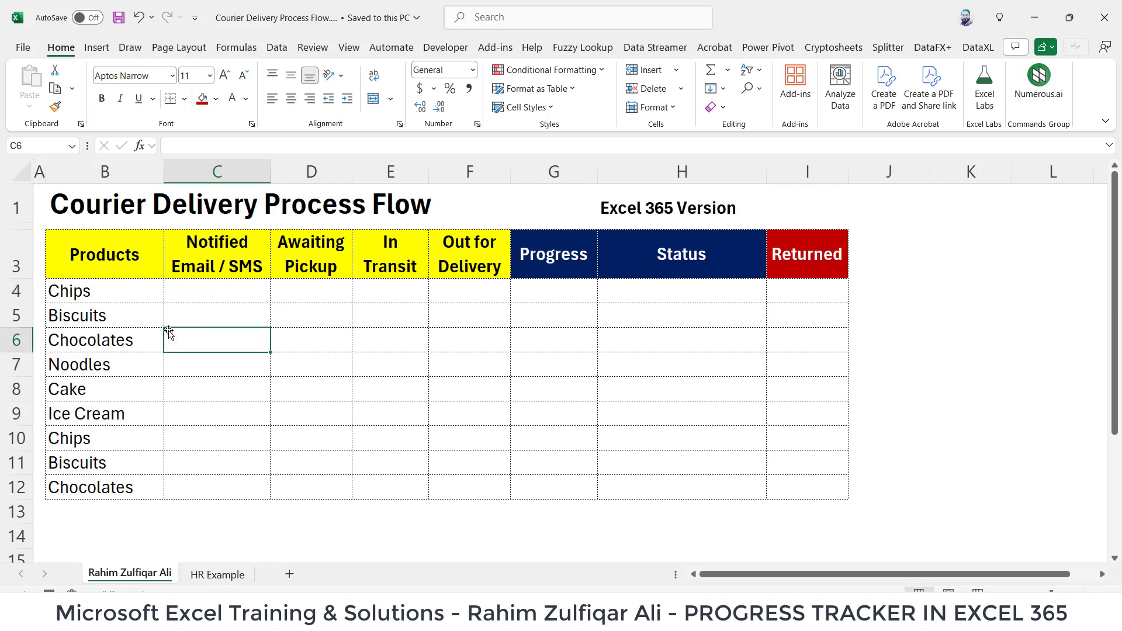
left_click_drag(112, 284, 144, 510)
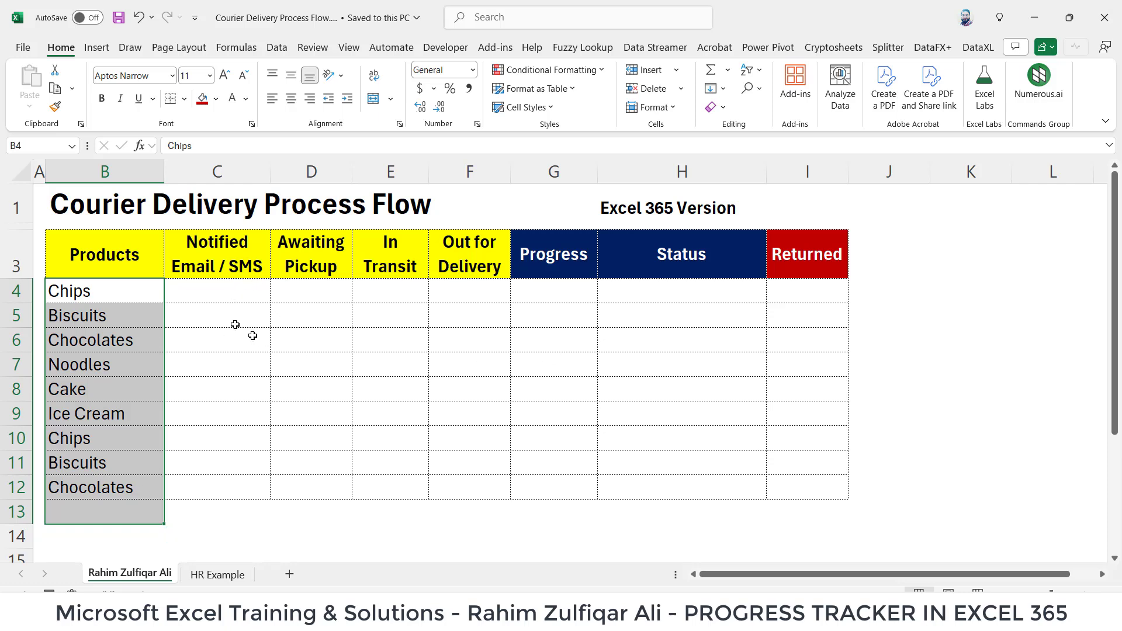
left_click_drag(223, 288, 218, 488)
left_click_drag(307, 289, 358, 471)
left_click(494, 361)
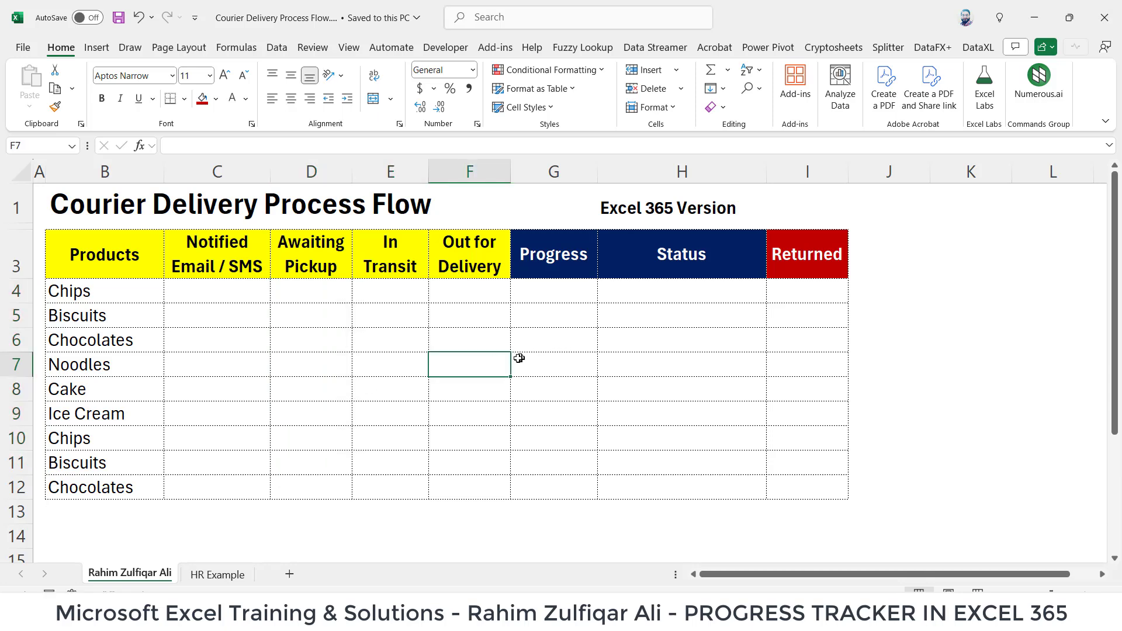
left_click(233, 267)
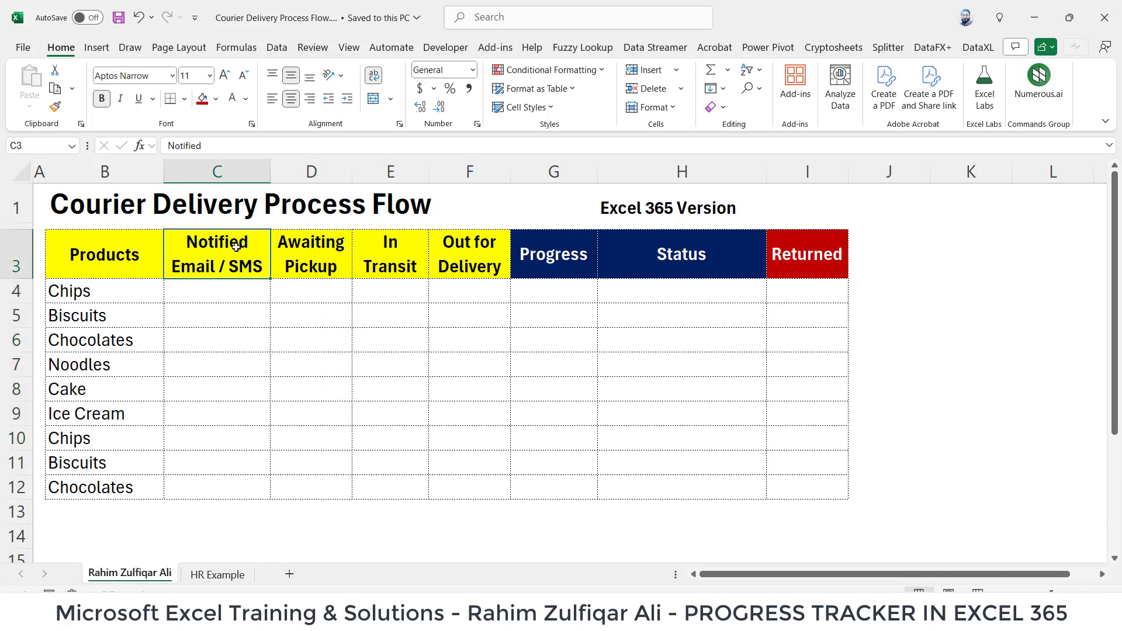
left_click(301, 272)
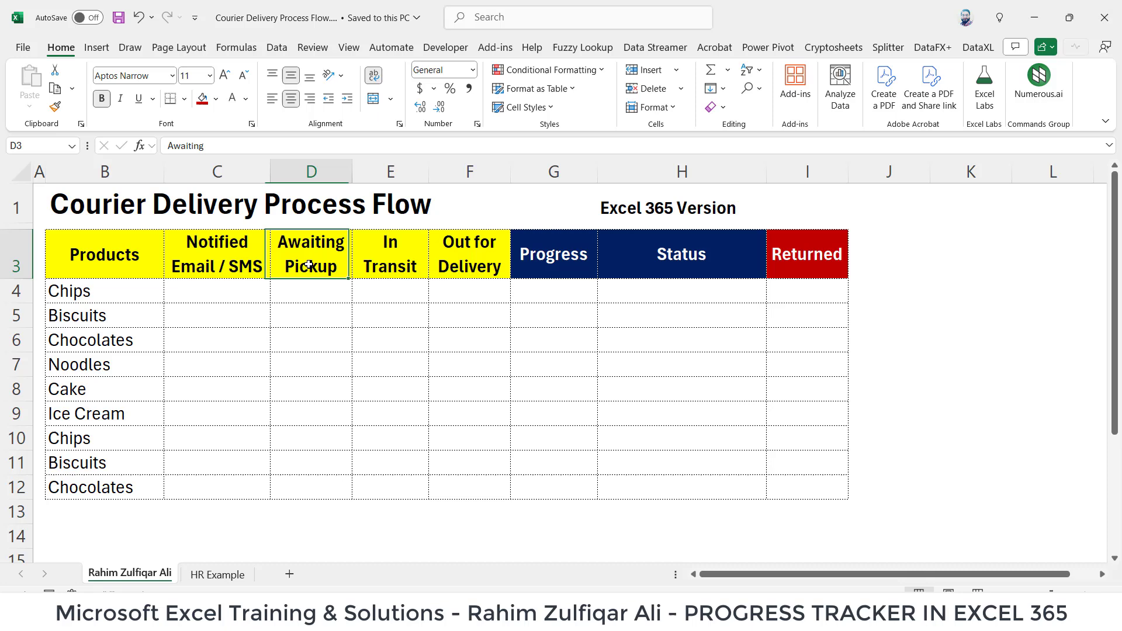
left_click(415, 266)
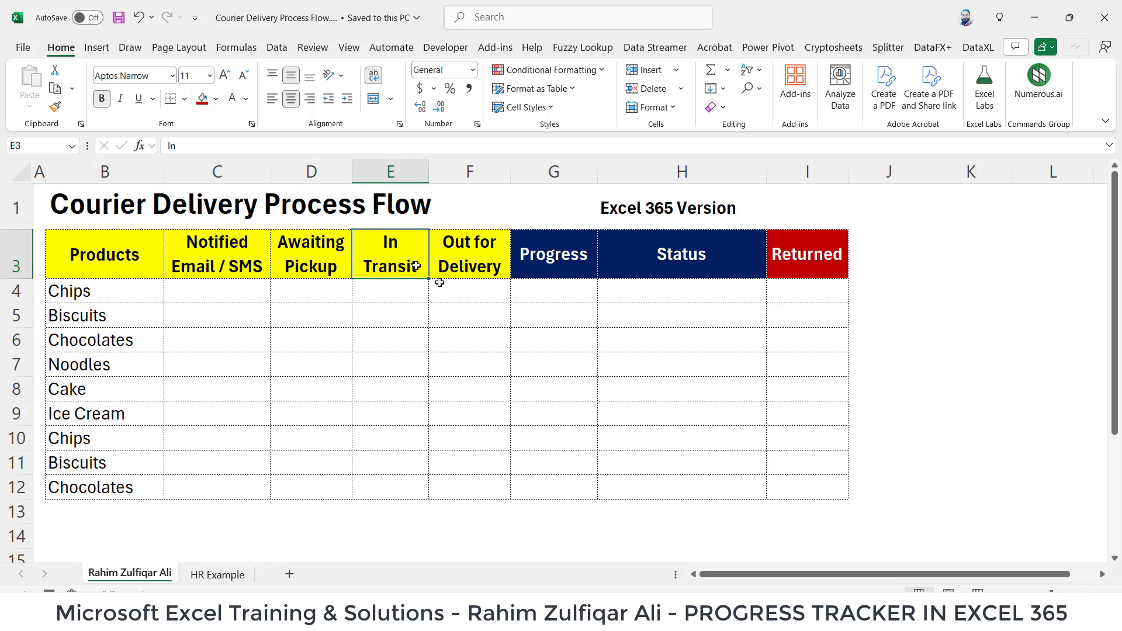
left_click(481, 270)
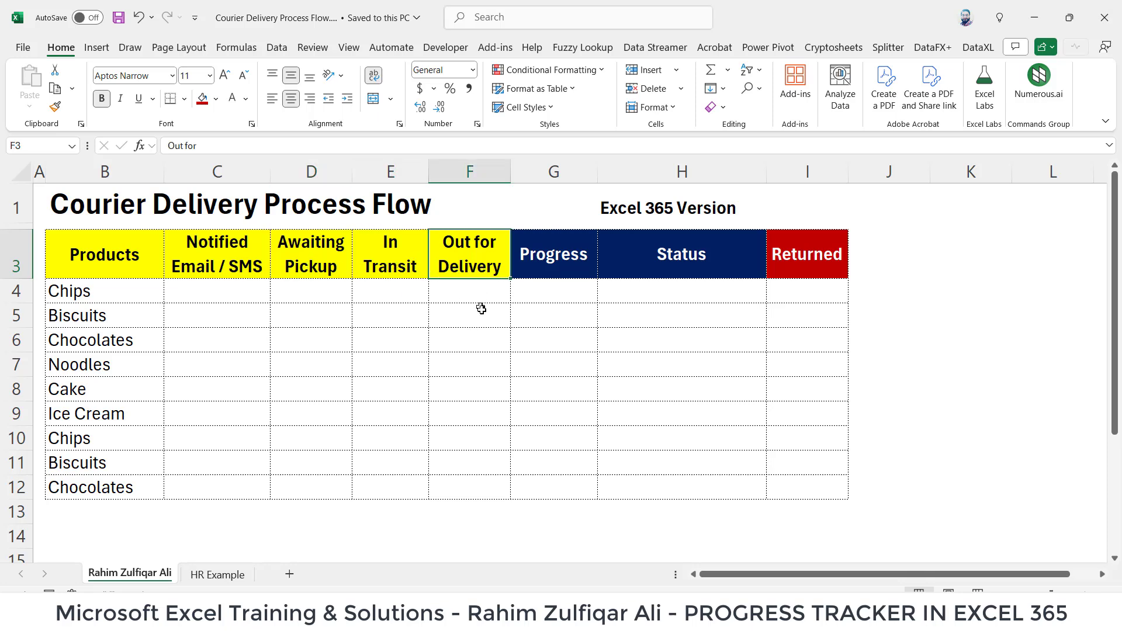
Point out the empty Progress, Status and Returned cells, ending back at C4.
left_click_drag(556, 293, 552, 490)
left_click_drag(668, 288, 676, 491)
left_click(677, 391)
left_click(678, 320)
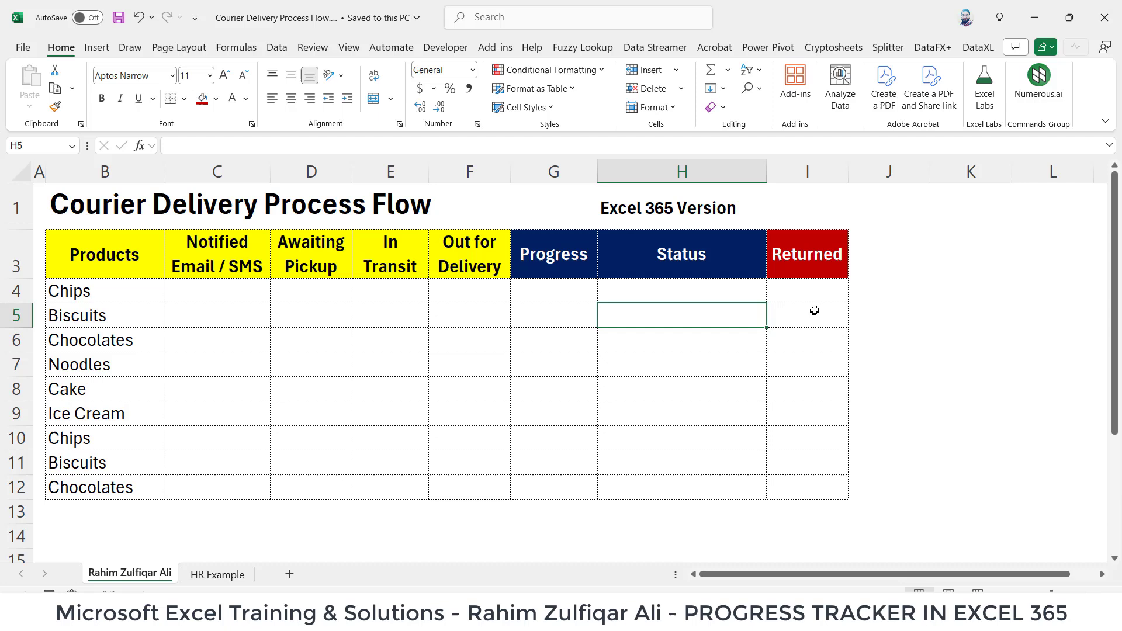
left_click(811, 297)
left_click(804, 357)
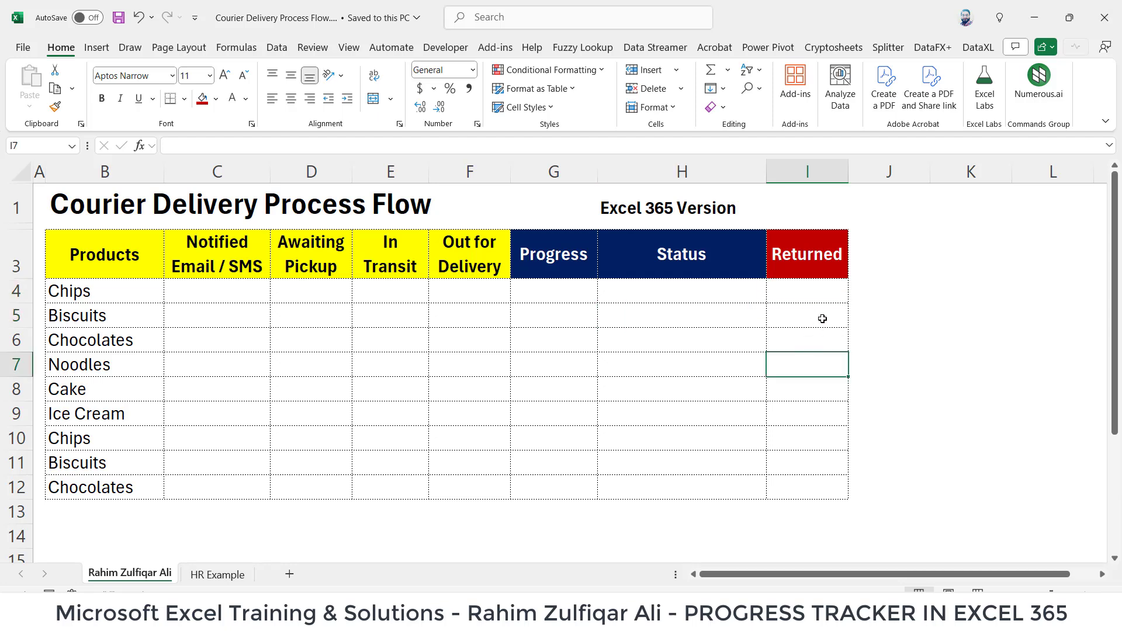
left_click(813, 292)
left_click(685, 290)
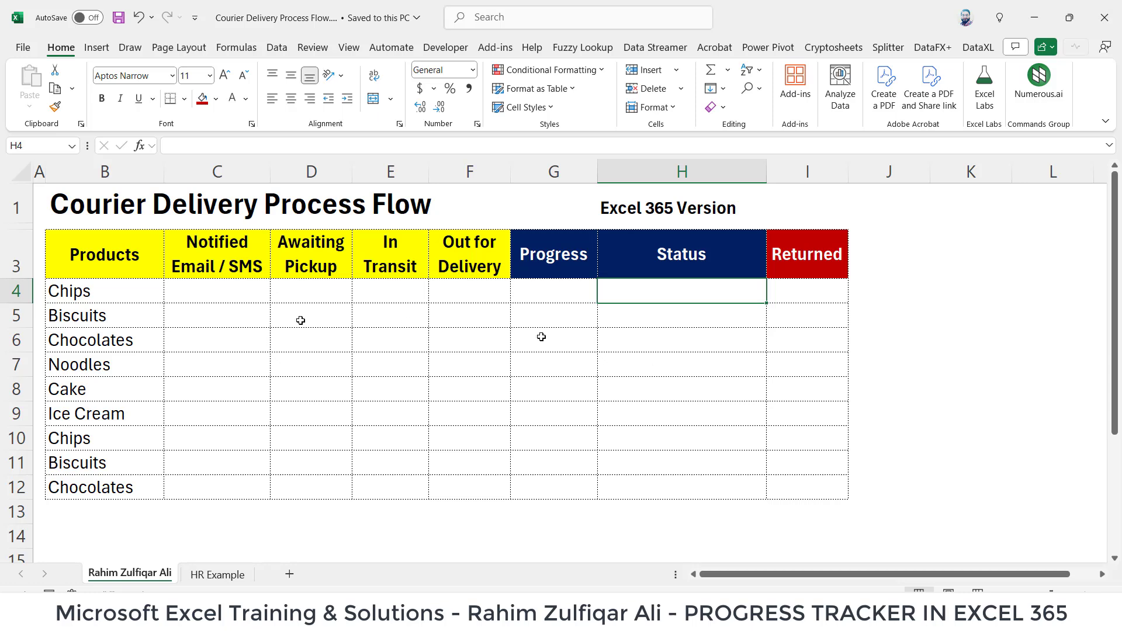
left_click(223, 295)
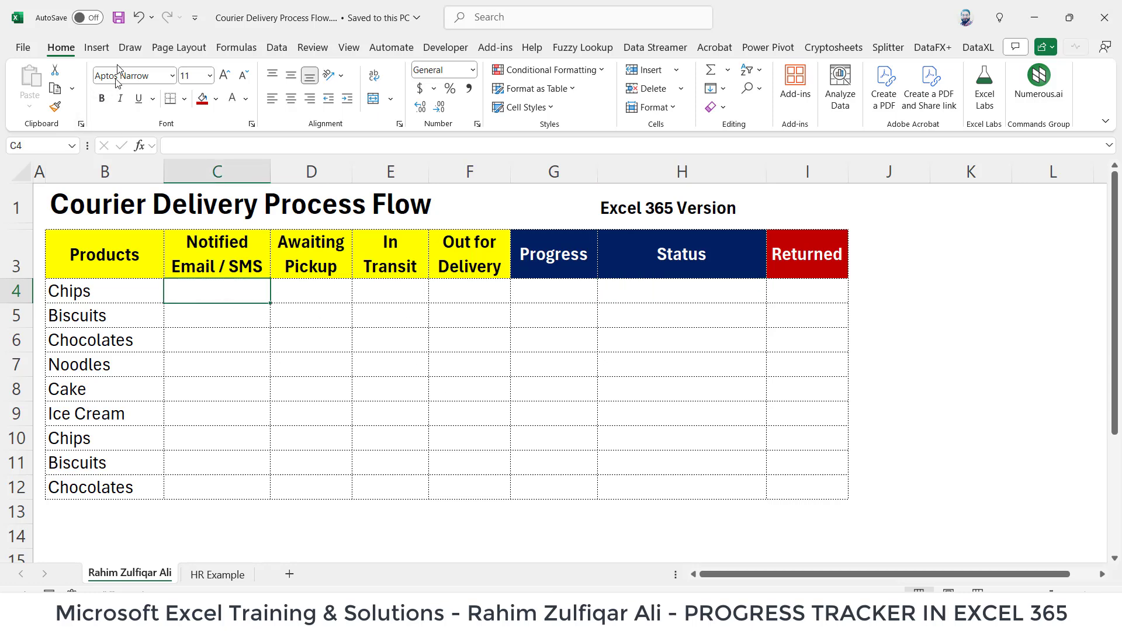
Select the stage cells C4:F12 and show the Developer form controls list.
left_click_drag(239, 291, 469, 480)
left_click(445, 47)
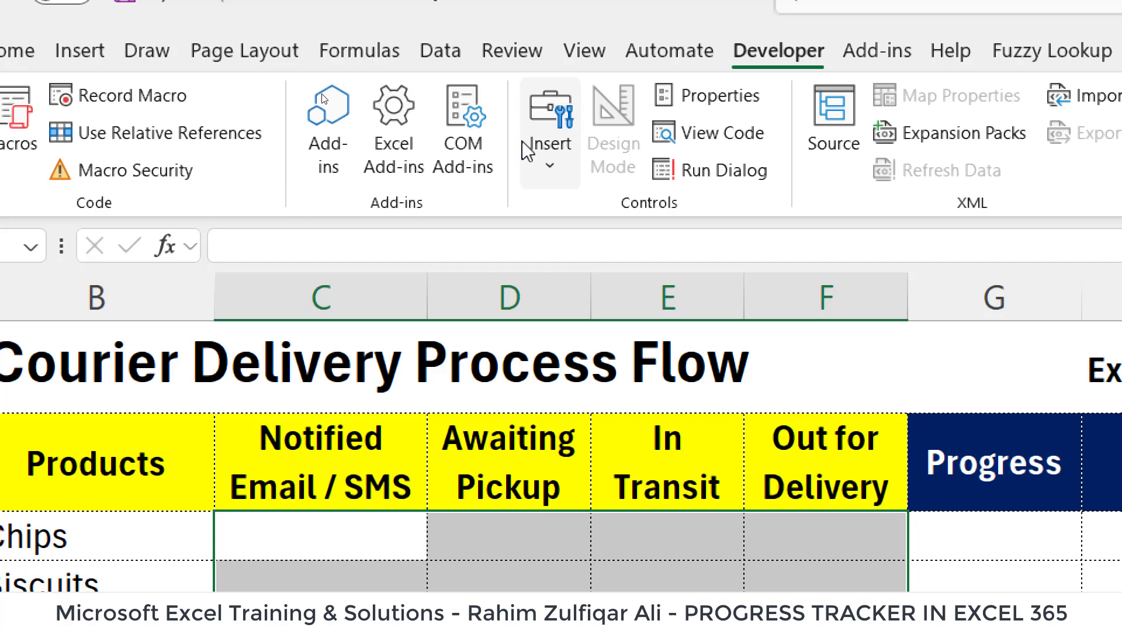
left_click(526, 150)
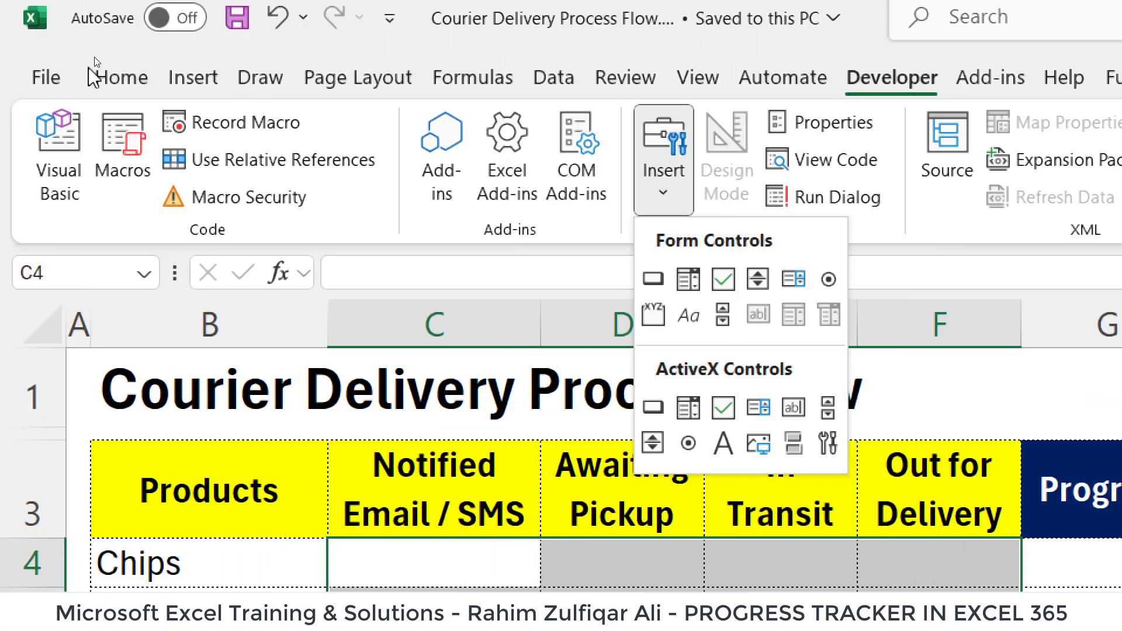
Switch to the Insert tab commands and move the selection to cell C5.
left_click(213, 83)
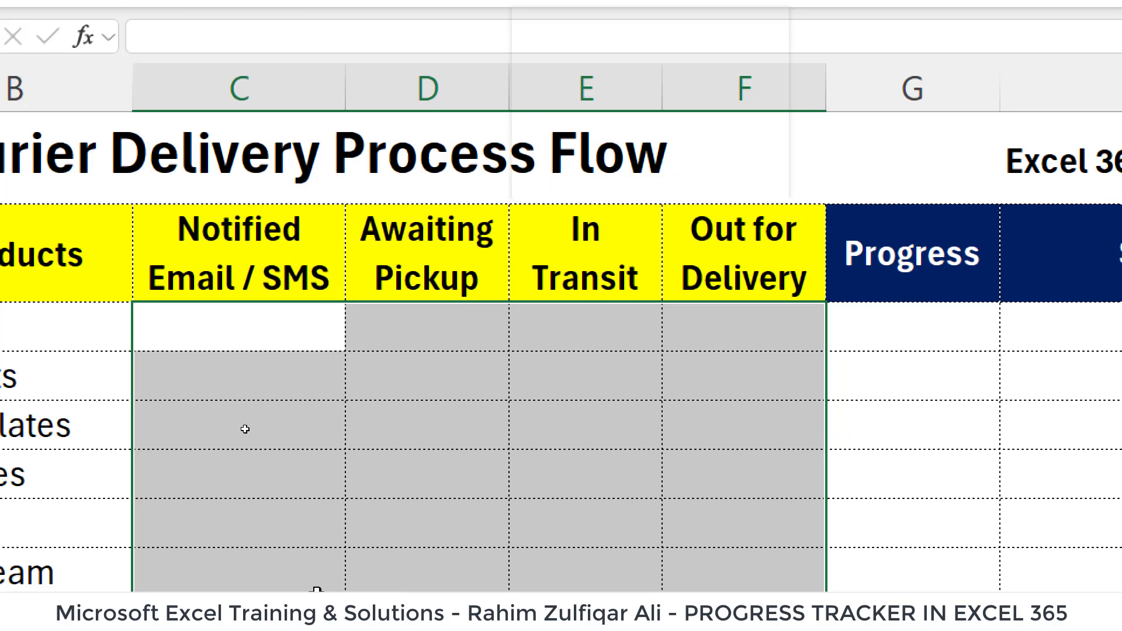
left_click(286, 566)
left_click(288, 369)
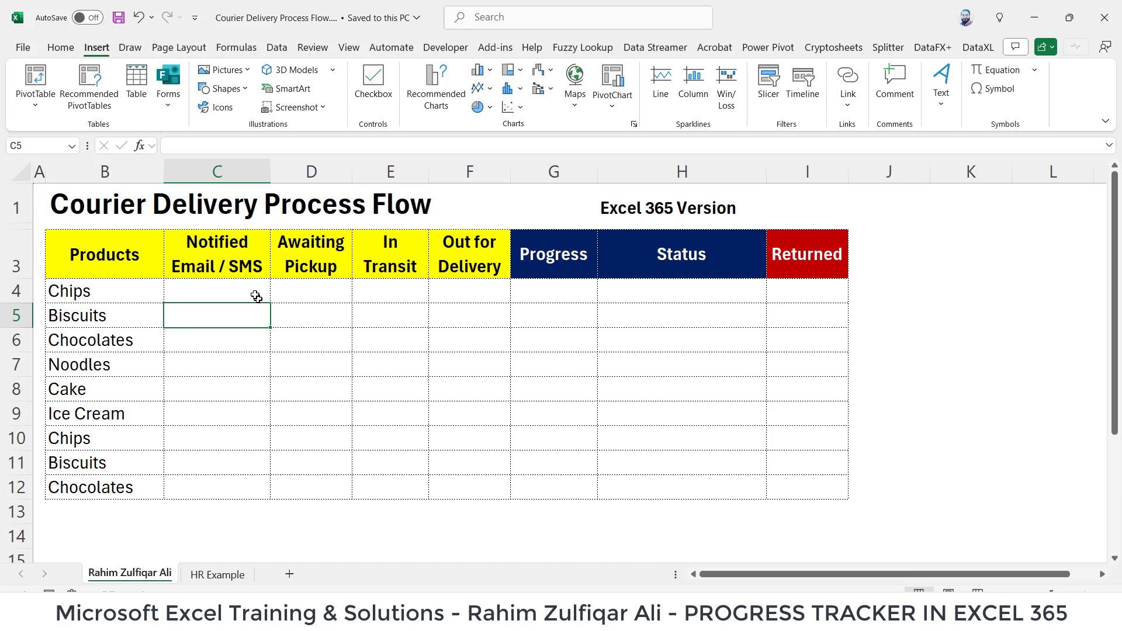
Insert checkboxes into C4:F12 and I4:I12, then tick and untick C4 to test.
left_click_drag(256, 297, 485, 491)
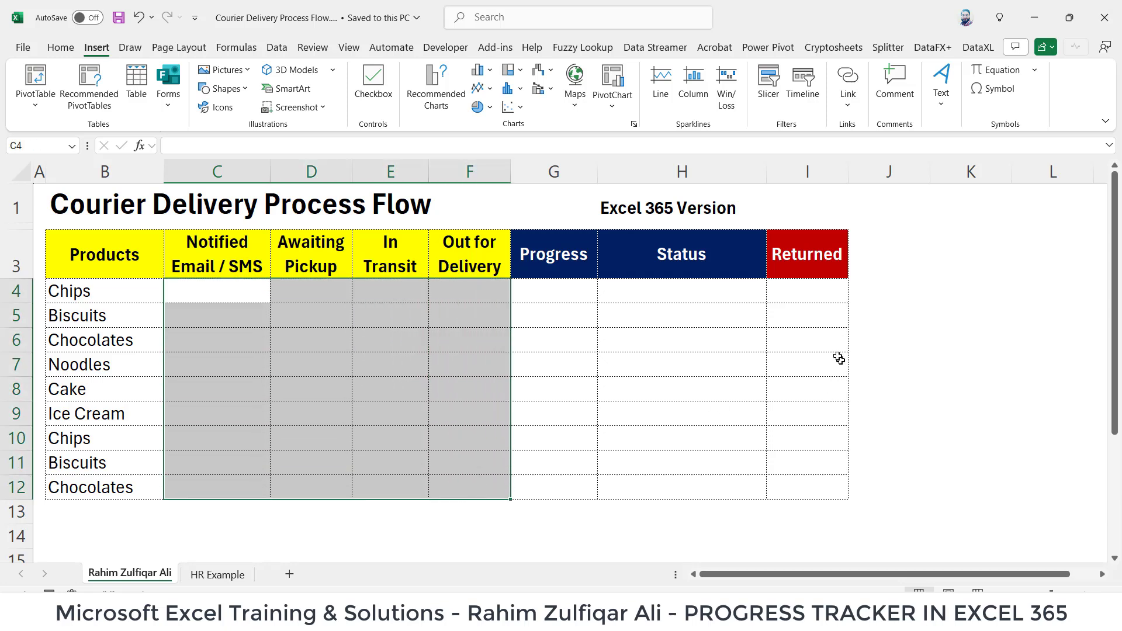
left_click_drag(814, 292, 809, 490, "ctrl")
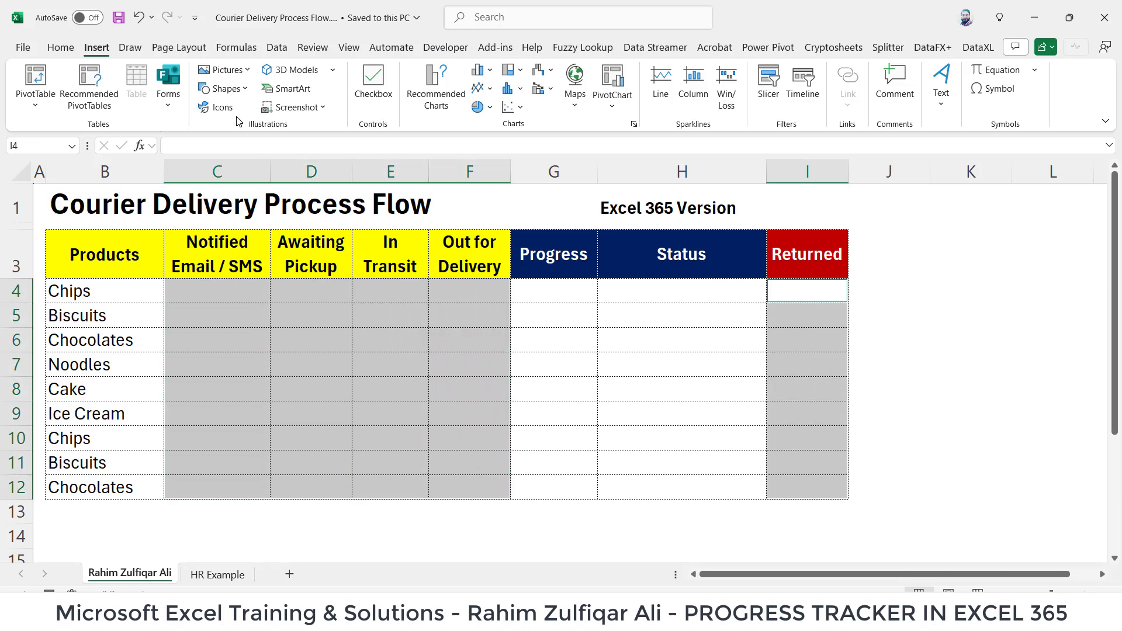
left_click(373, 82)
left_click(468, 326)
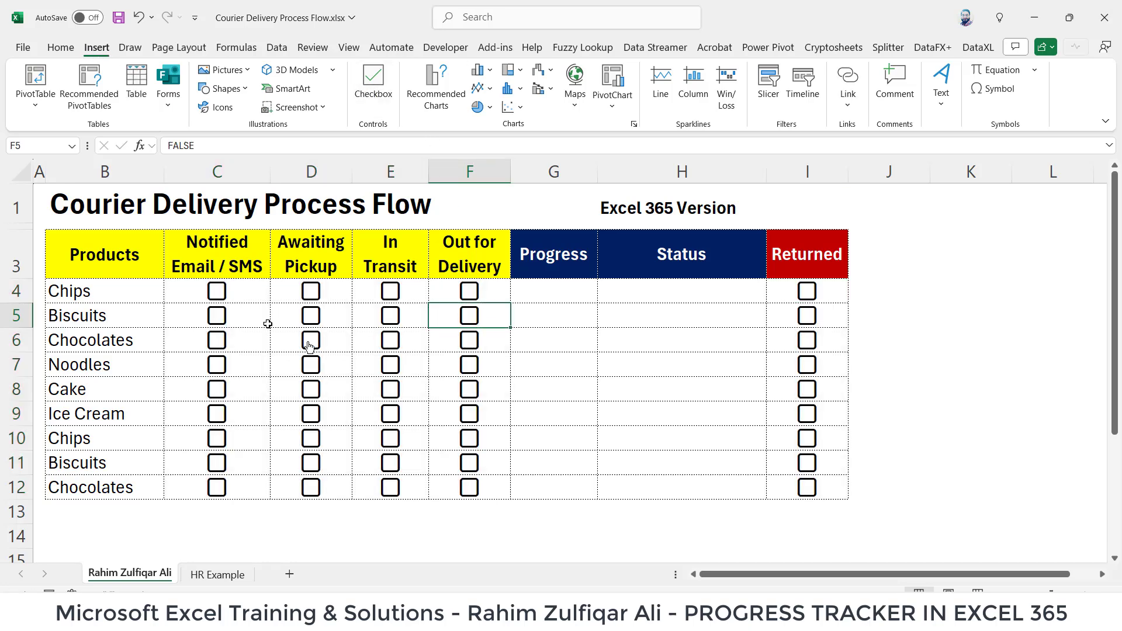
left_click(218, 296)
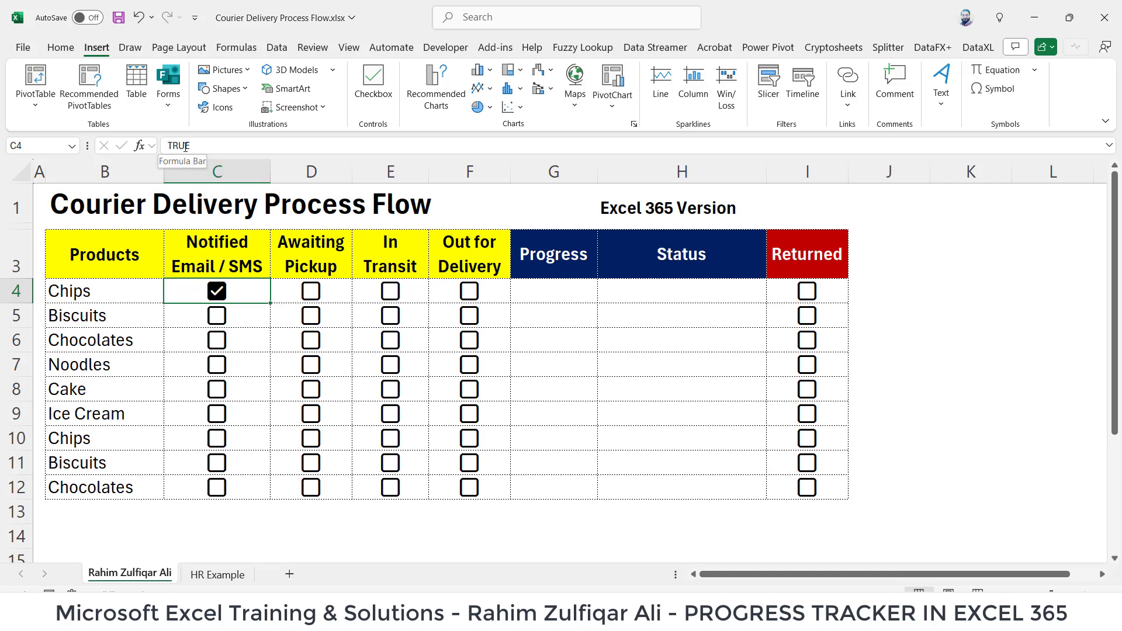
left_click(221, 296)
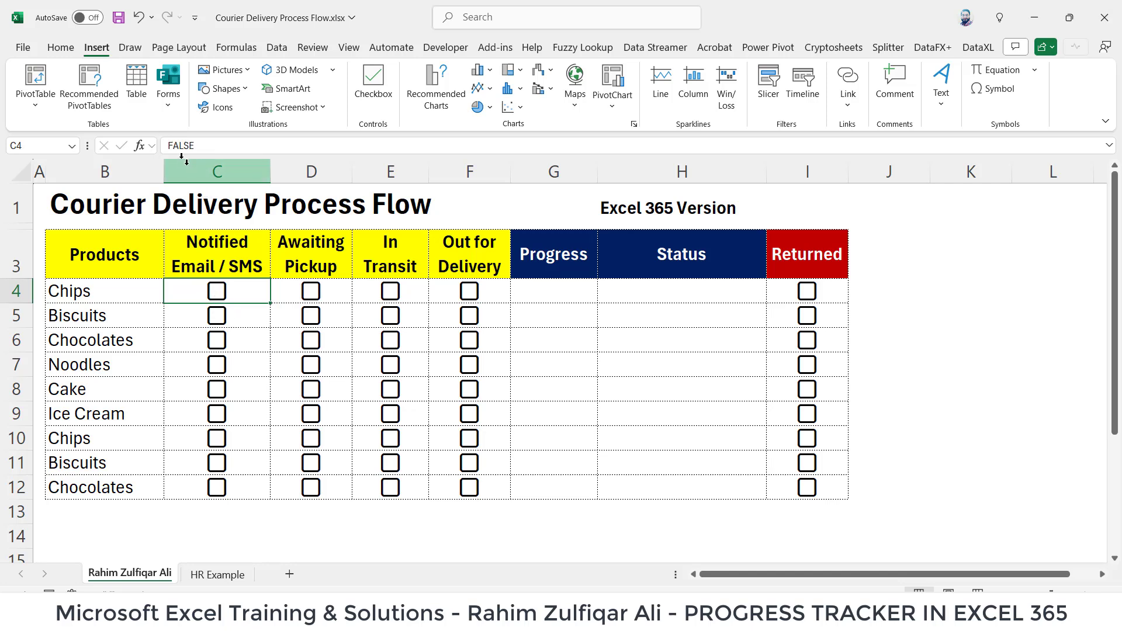
Start G4's progress formula with COUNTIF(C4:F4,TRUE) as the numerator.
left_click(551, 287)
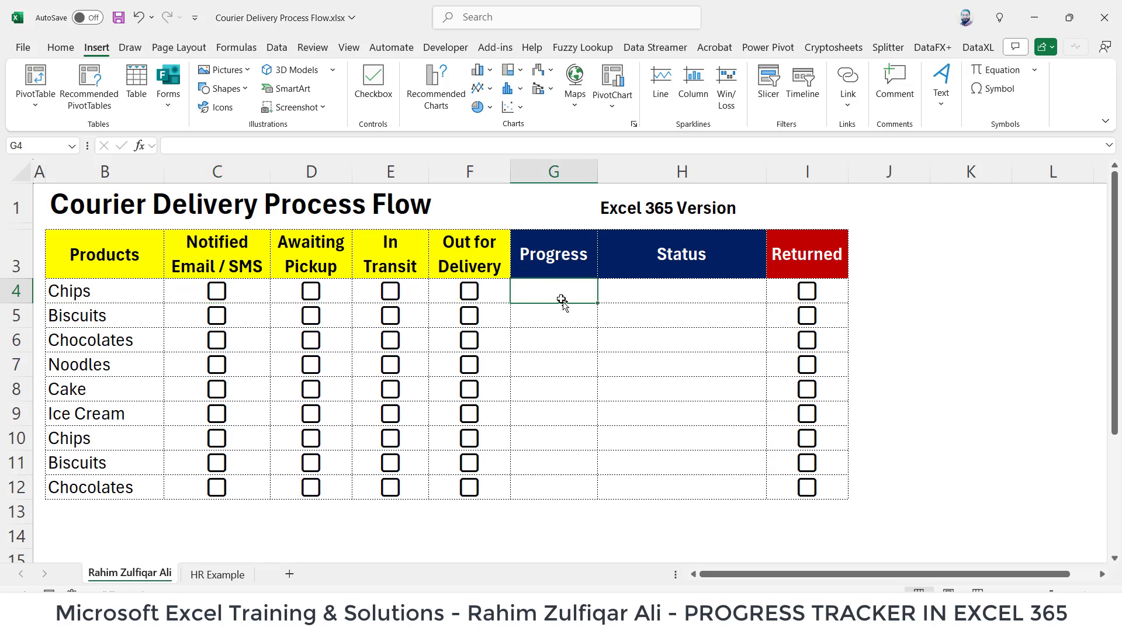
left_click_drag(571, 289, 579, 485)
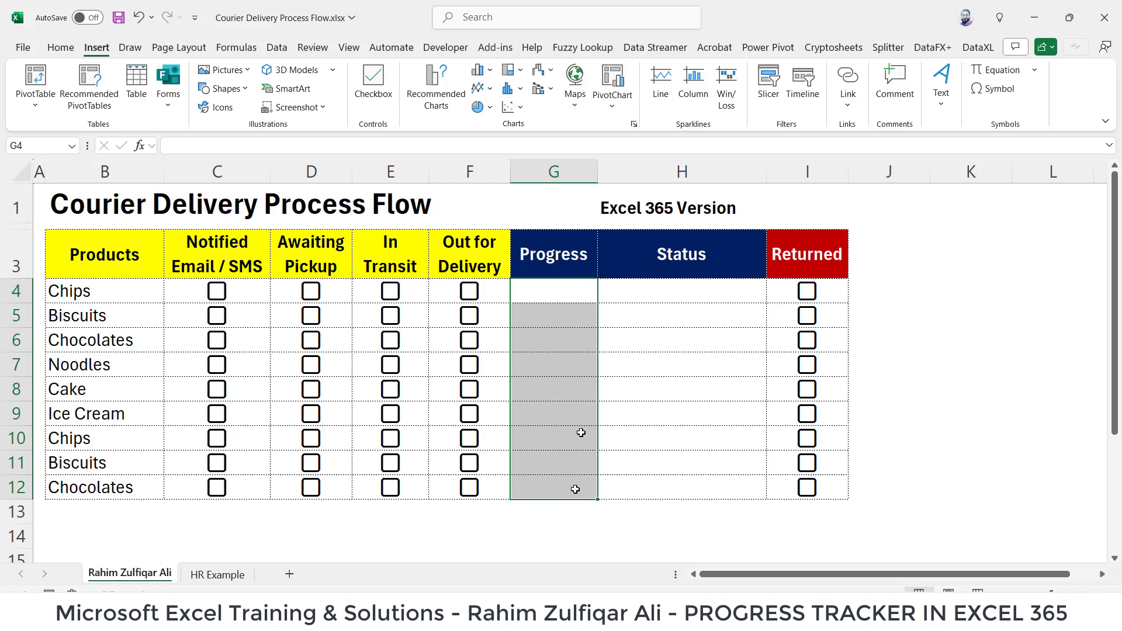
left_click(581, 291)
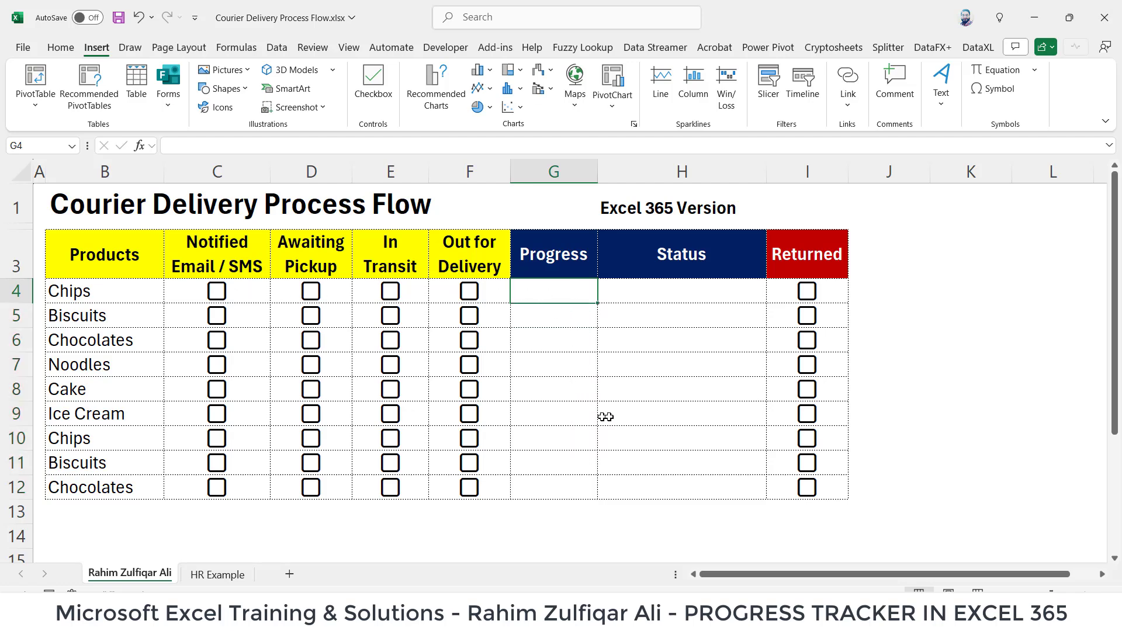
type("=cou")
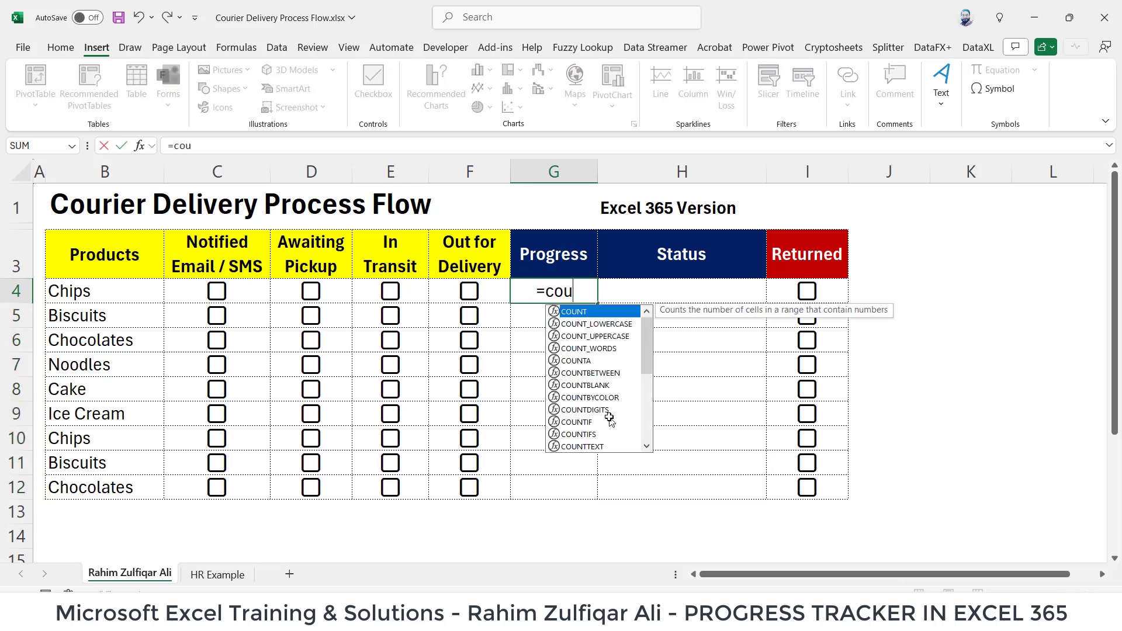
type("ntif")
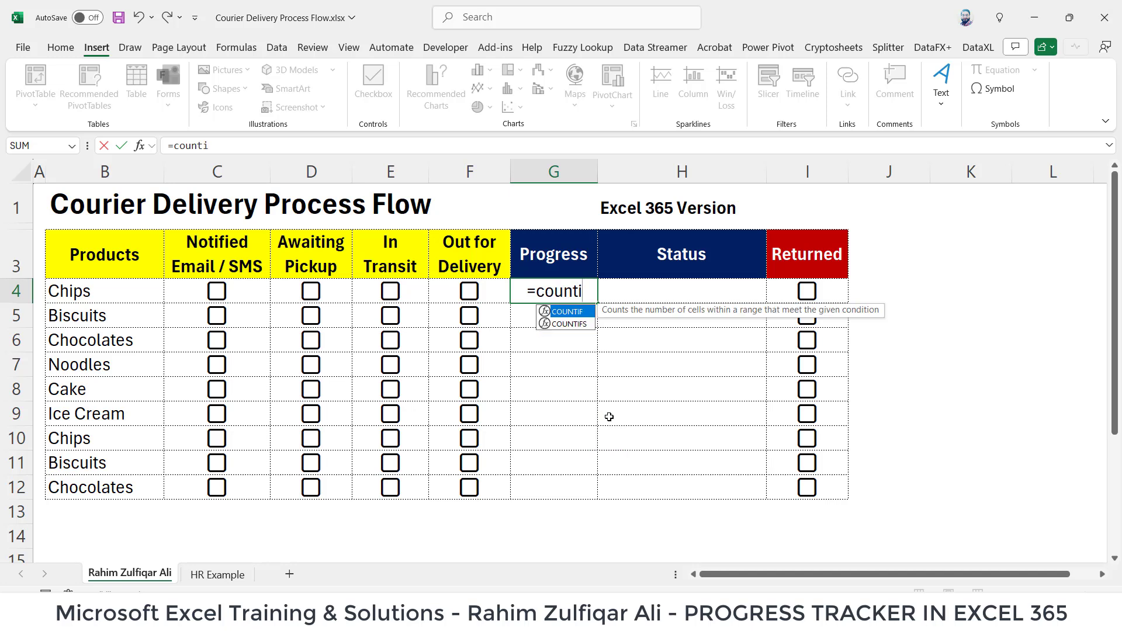
key("Tab")
key("Left")
key("Left")
key("Left")
key("Left")
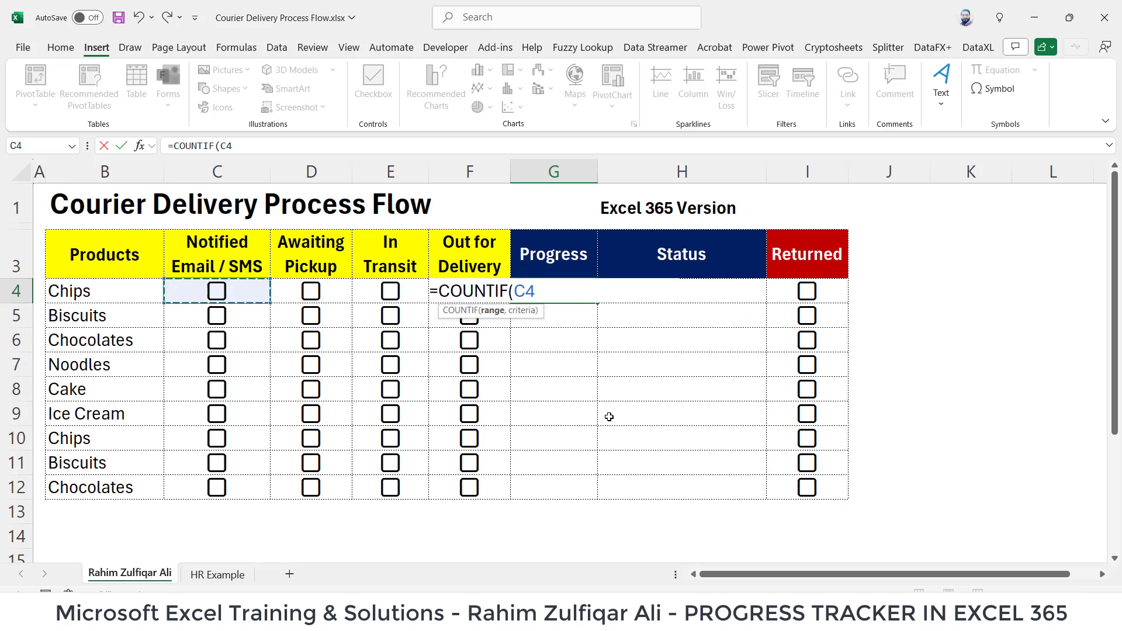
key("shift+Right")
key("shift+Right")
key("shift+Right")
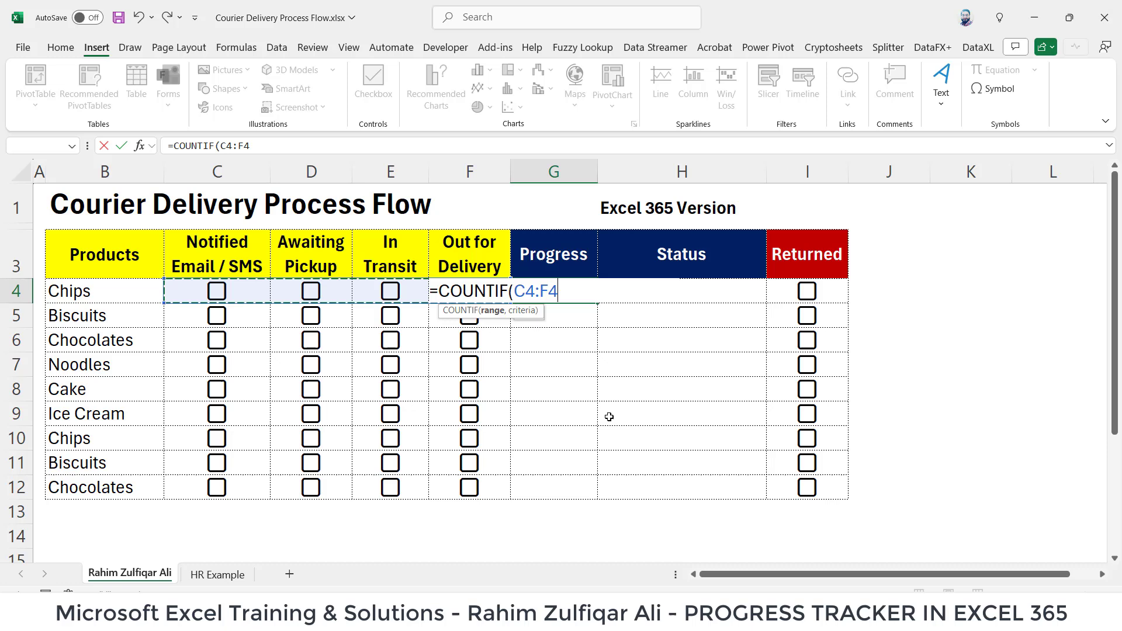
type(",")
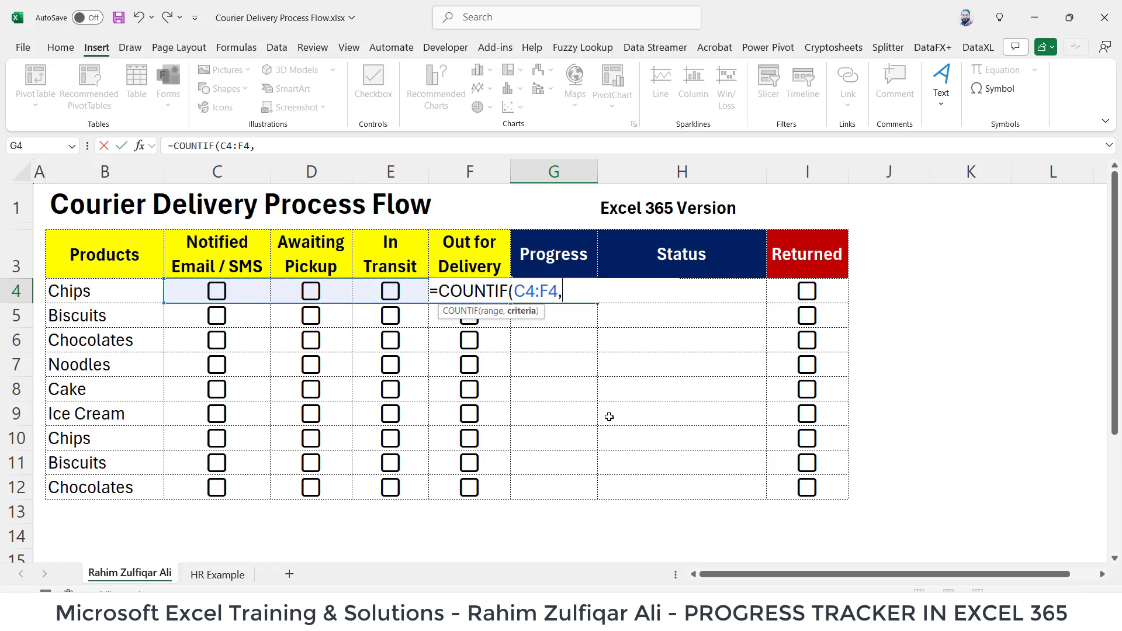
type("TRU")
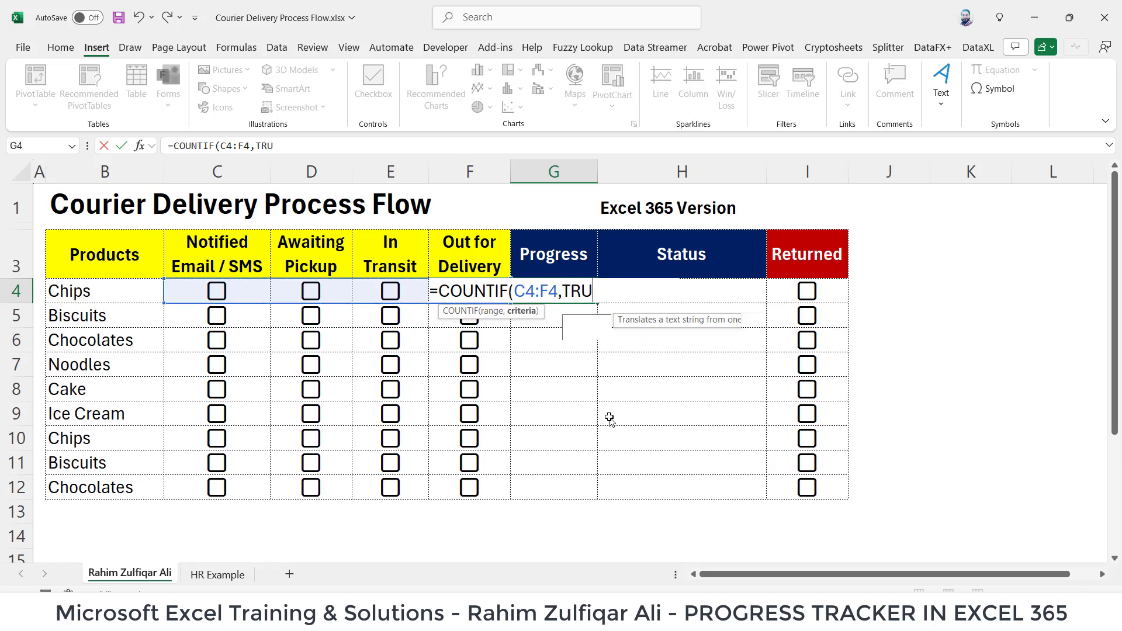
type("E)")
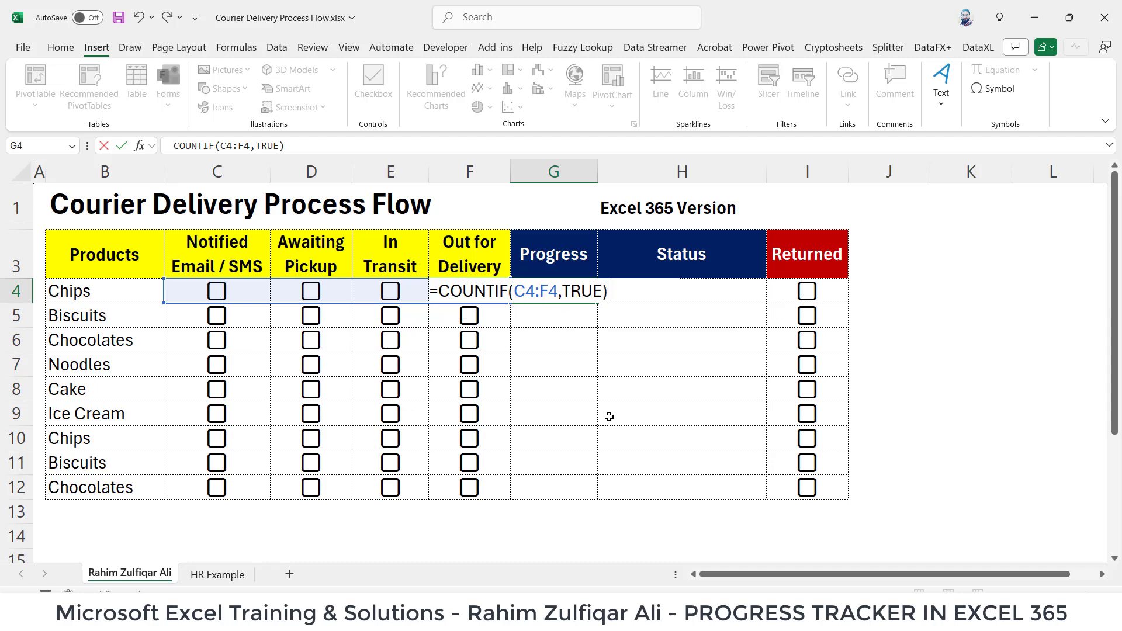
type("/counta")
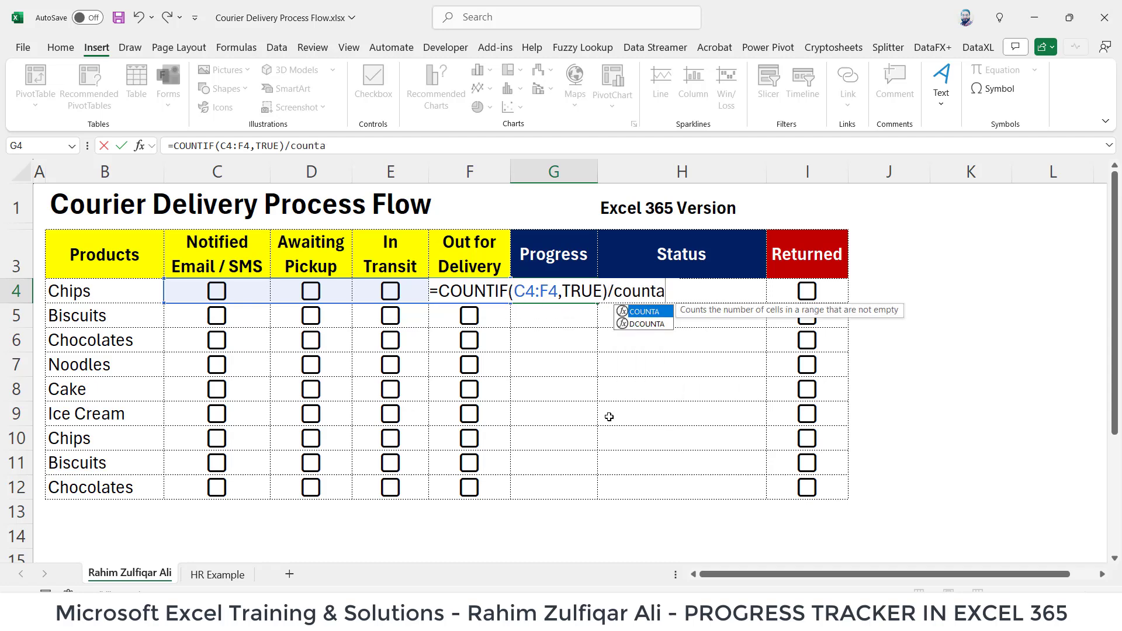
Divide by COUNTA(C4:F4), commit, and fill the formula down to G12.
key("Tab")
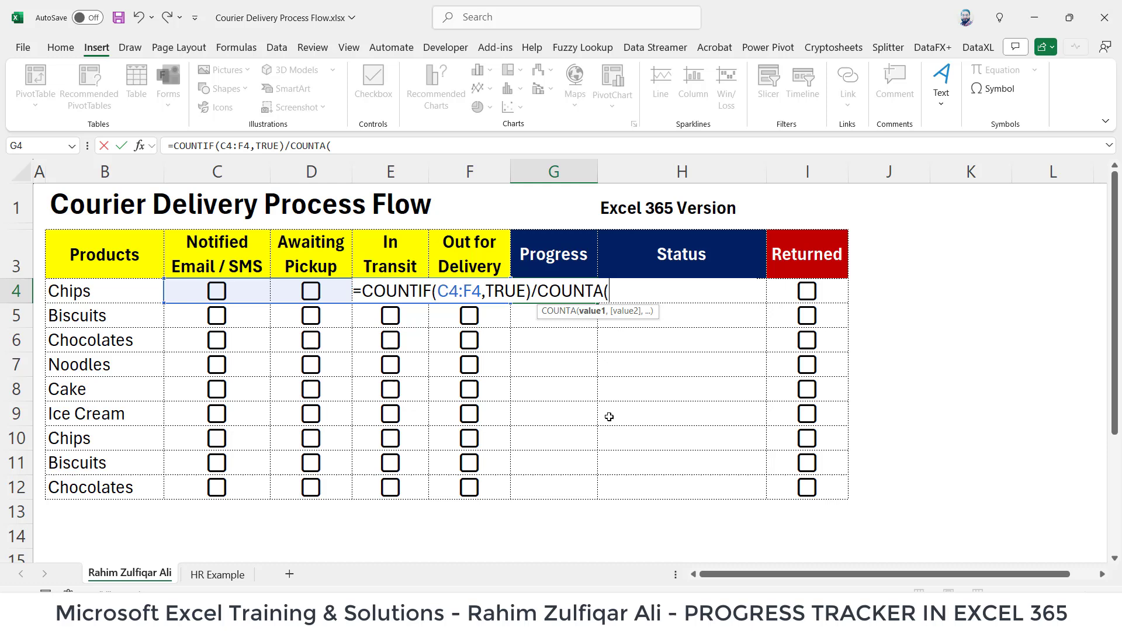
key("Left")
key("Left")
key("Left")
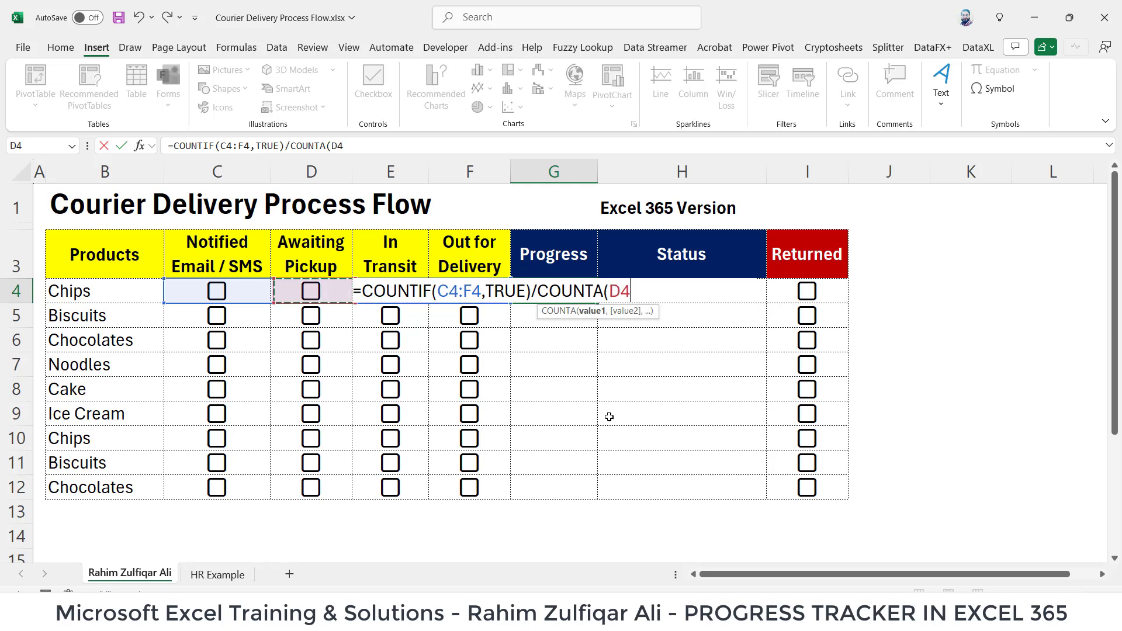
key("Right")
key("Right")
key("Left")
key("Left")
key("Left")
key("shift+Right")
key("shift+Right")
key("shift+Right")
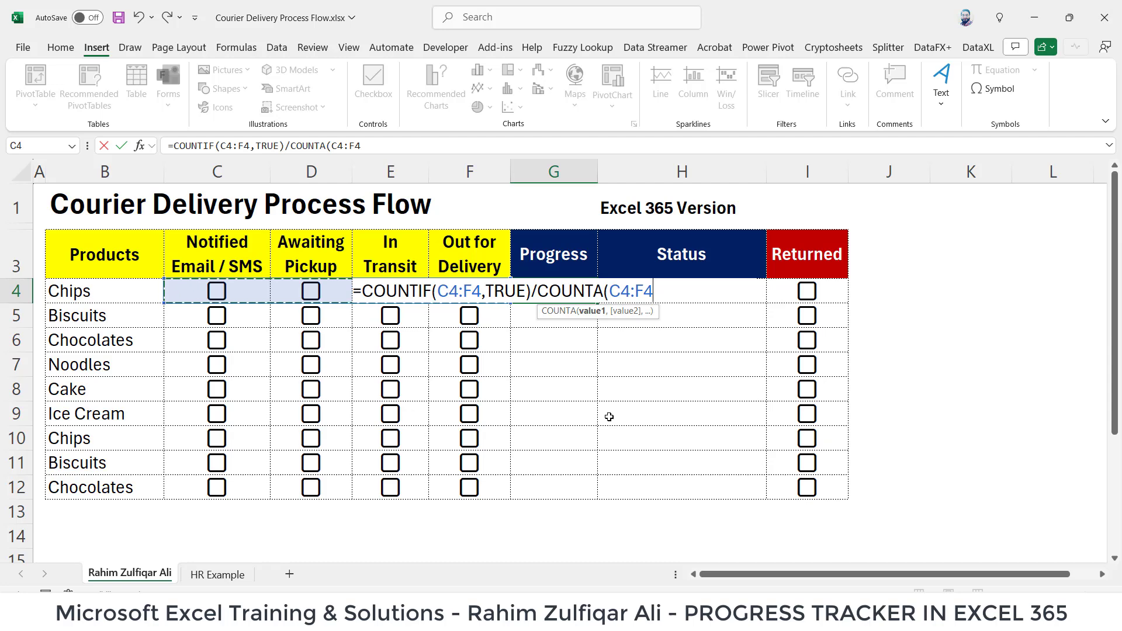
type(")")
key("Return")
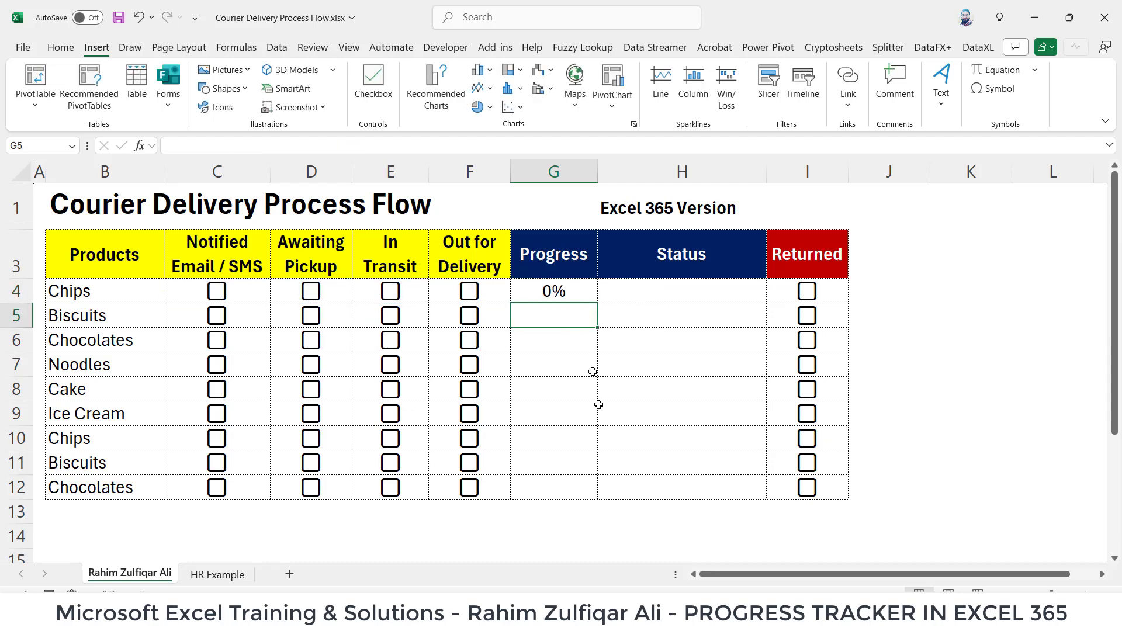
left_click(591, 298)
double_click(597, 301)
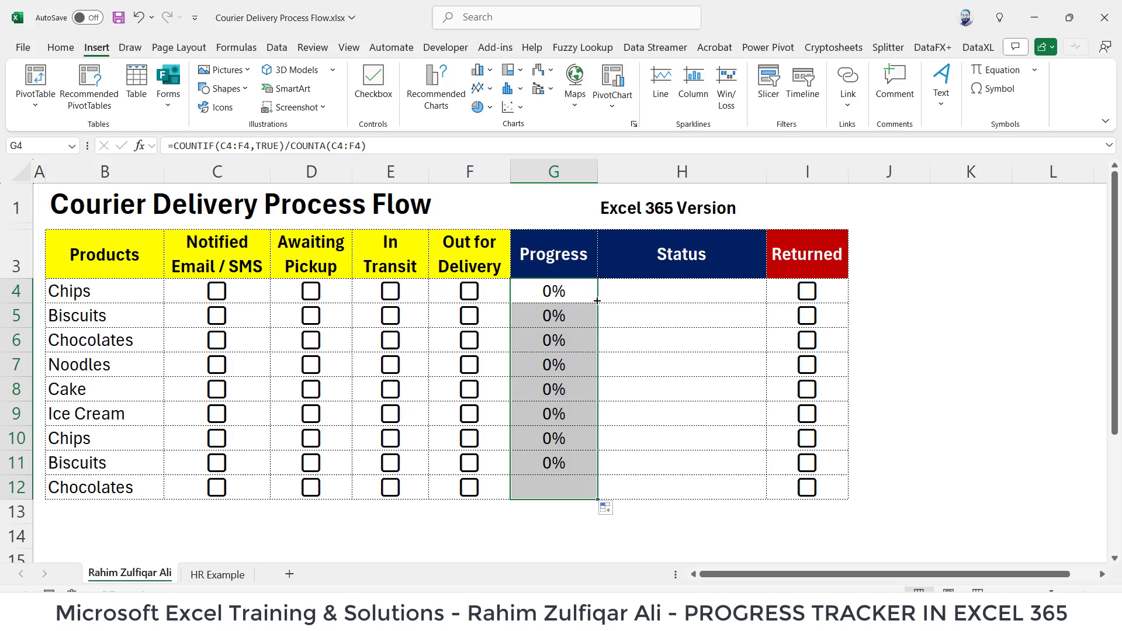
left_click(564, 292)
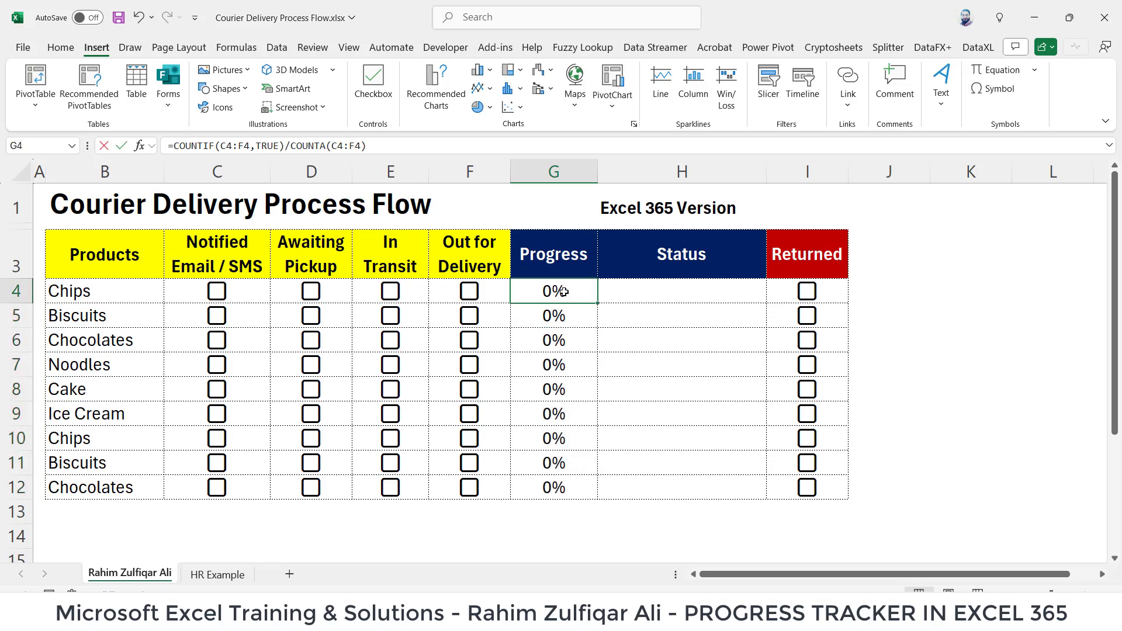
double_click(564, 292)
key("Escape")
left_click(221, 252)
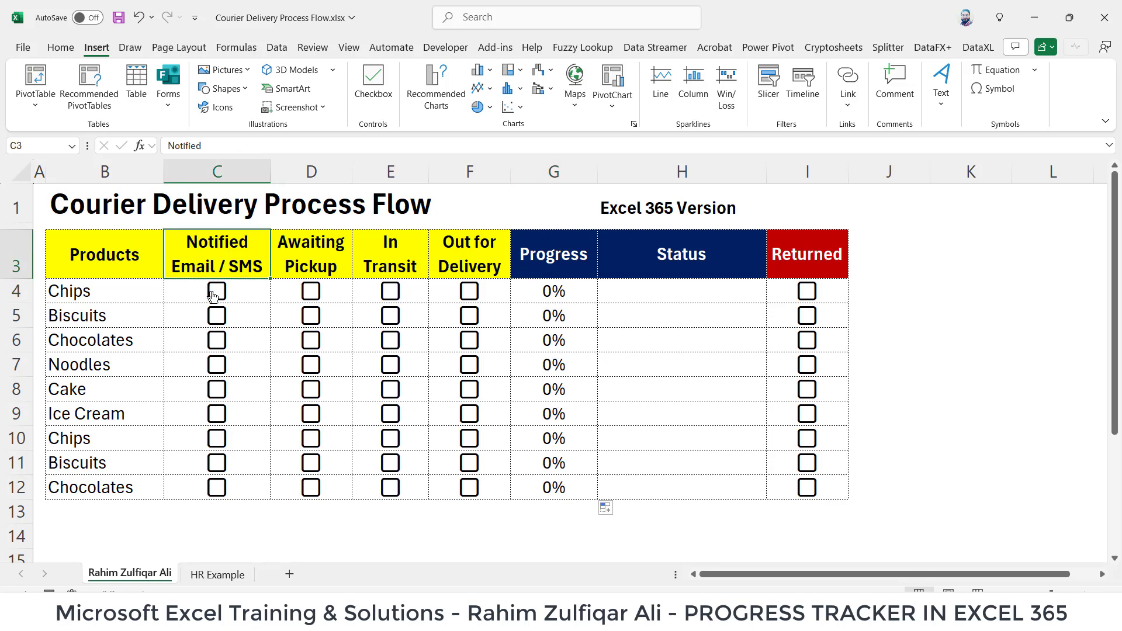
left_click(216, 292)
left_click(565, 292)
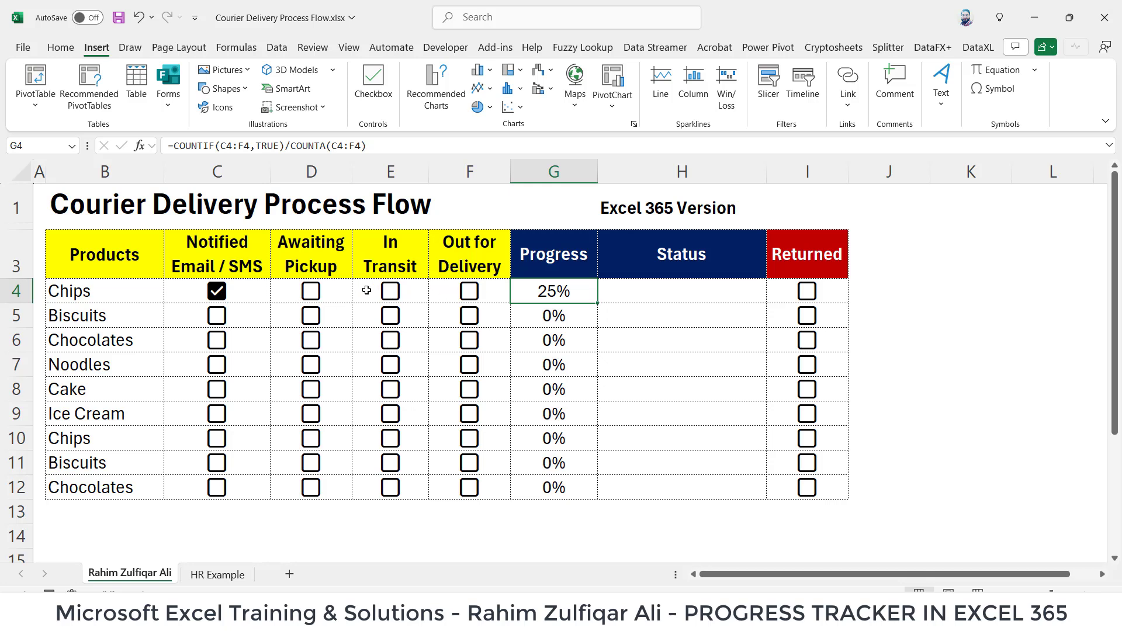
left_click(216, 292)
left_click(310, 294)
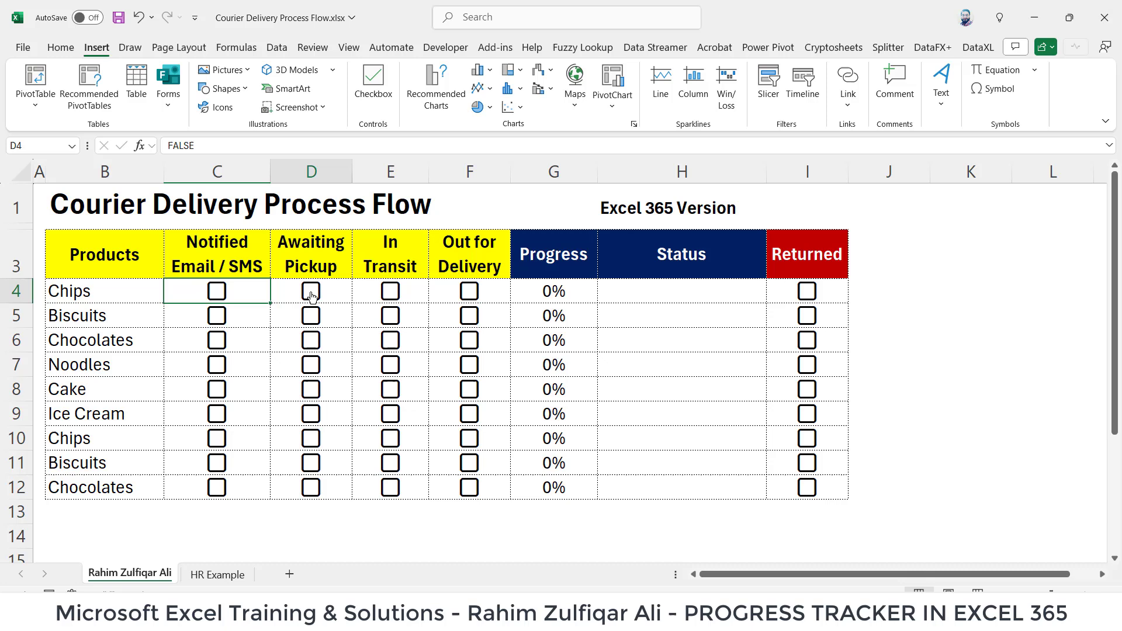
left_click(219, 292)
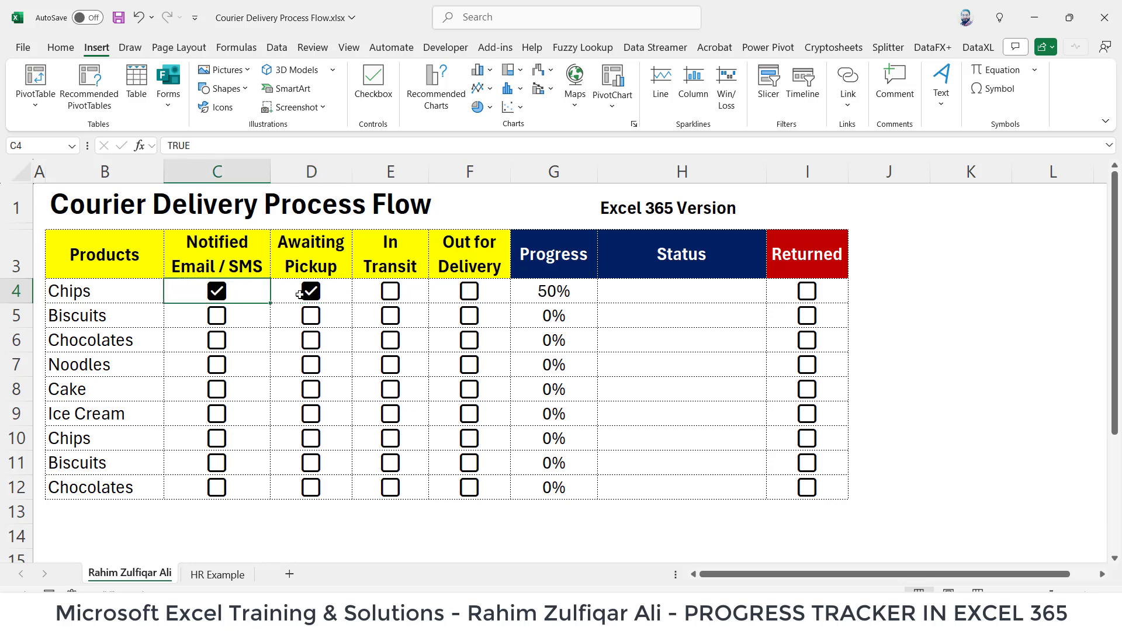
left_click(391, 295)
left_click(470, 292)
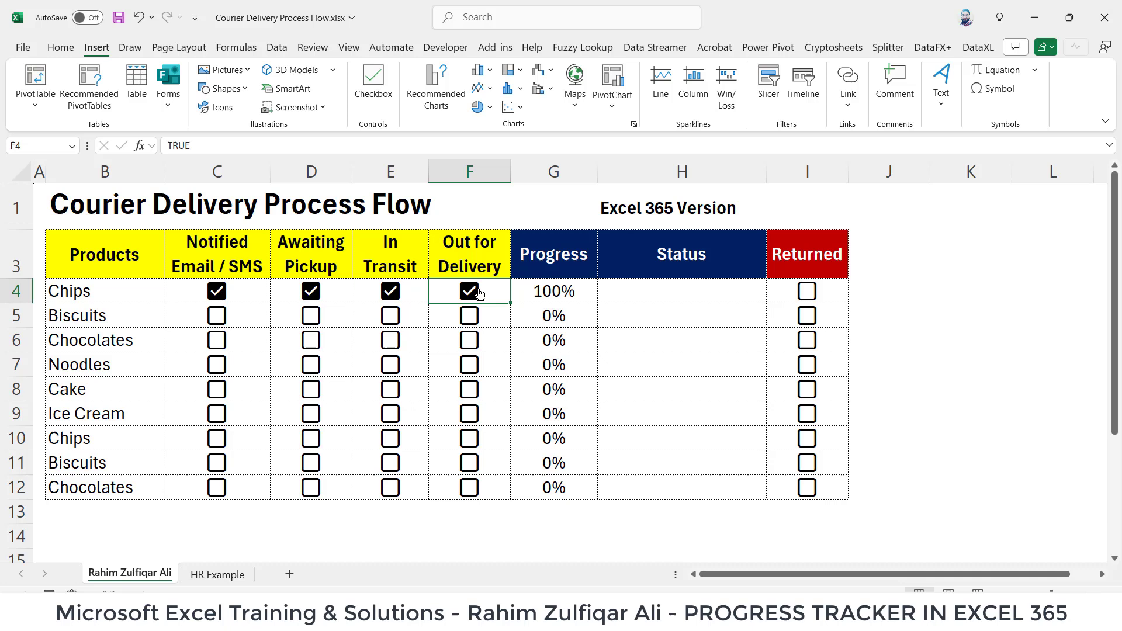
left_click(550, 291)
left_click(431, 297)
key("space")
left_click(390, 291)
left_click(311, 291)
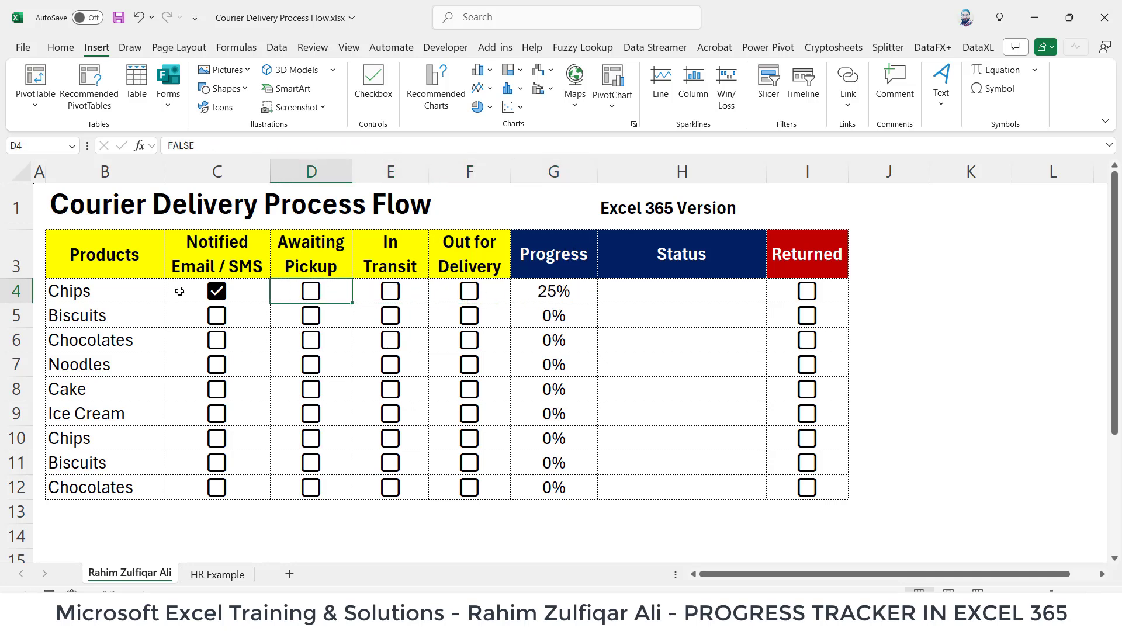
left_click(216, 298)
left_click(644, 291)
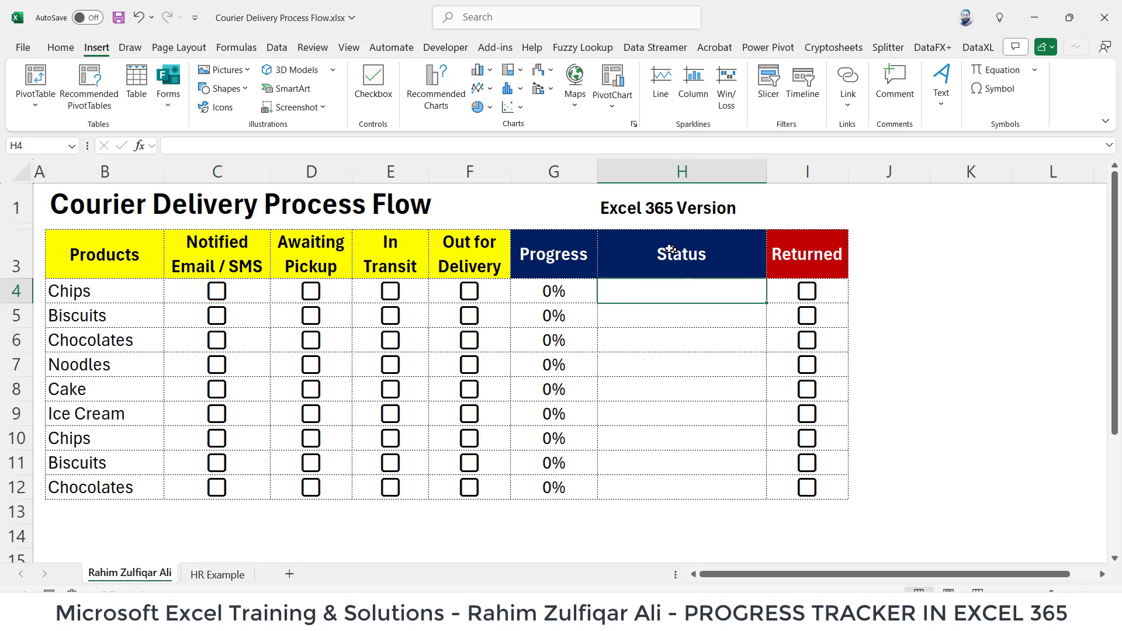
left_click(251, 292)
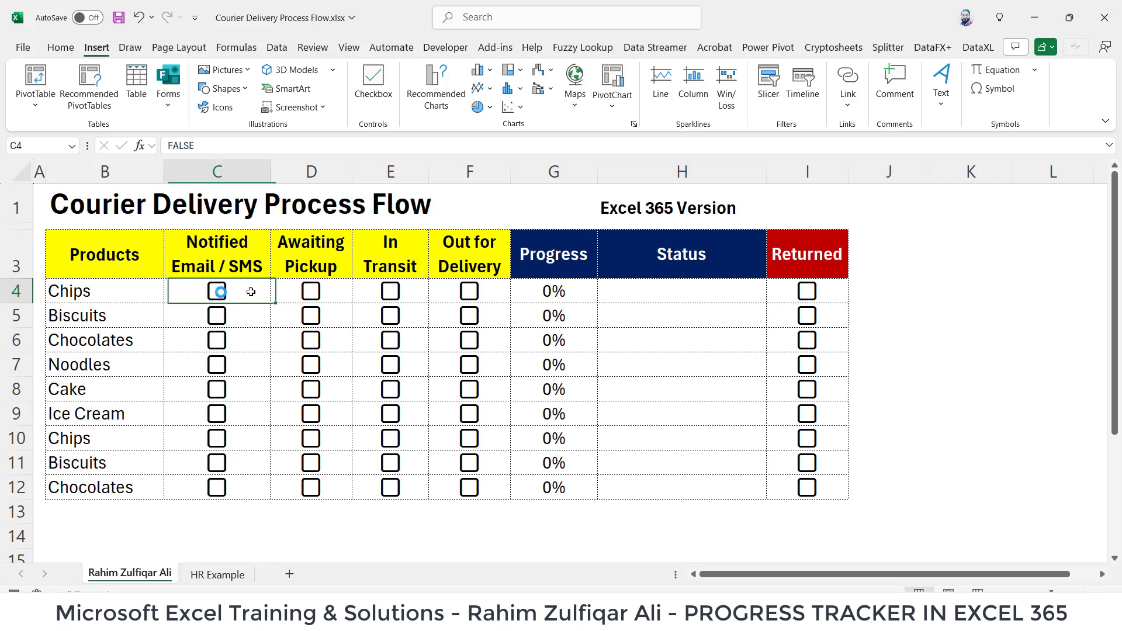
Tick Notified Email / SMS and Awaiting Pickup for Chips.
left_click(218, 291)
left_click(311, 291)
left_click(391, 291)
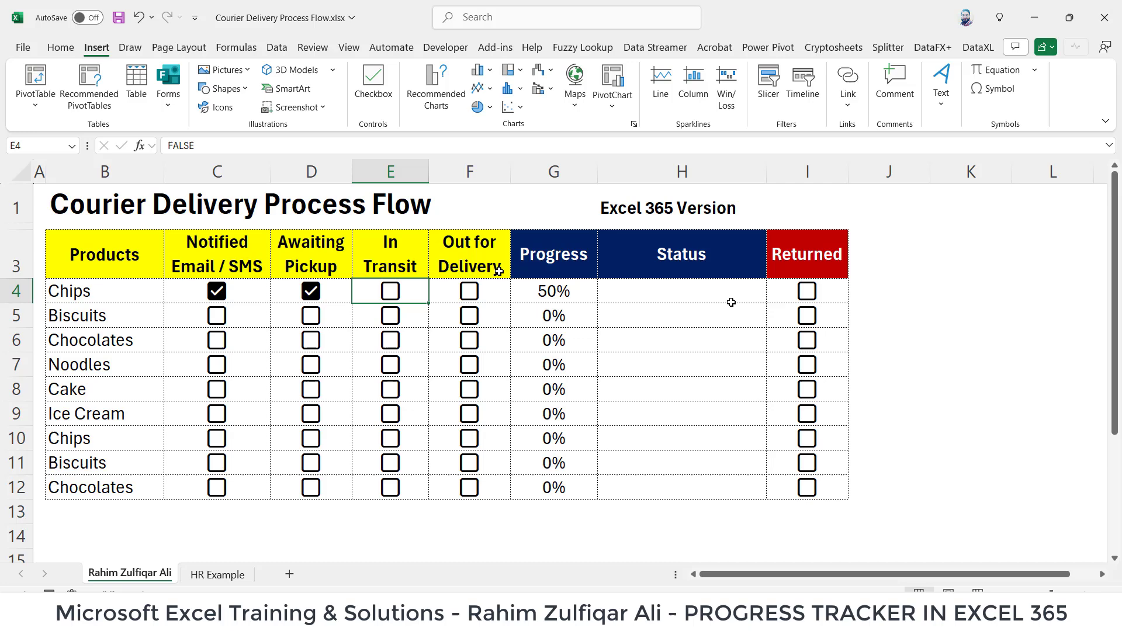
Enter =XLOOKUP(FALSE,C4:F4,$C$3:$F$3,"Delivered") in H4, showing In Transit.
left_click(695, 305)
type("=xlo")
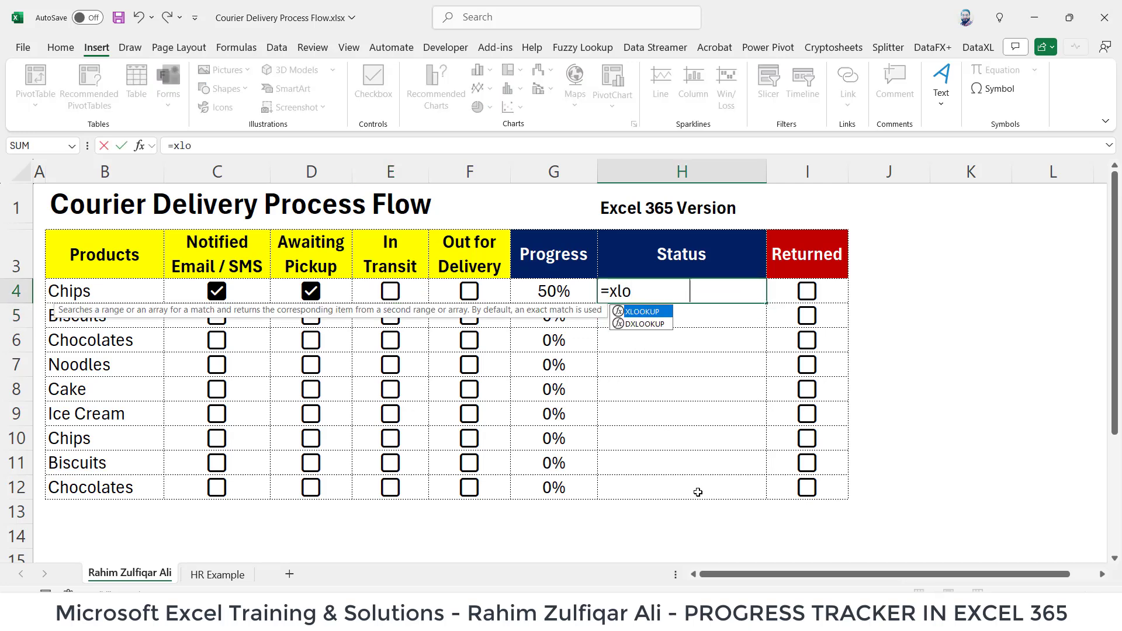
key("Tab")
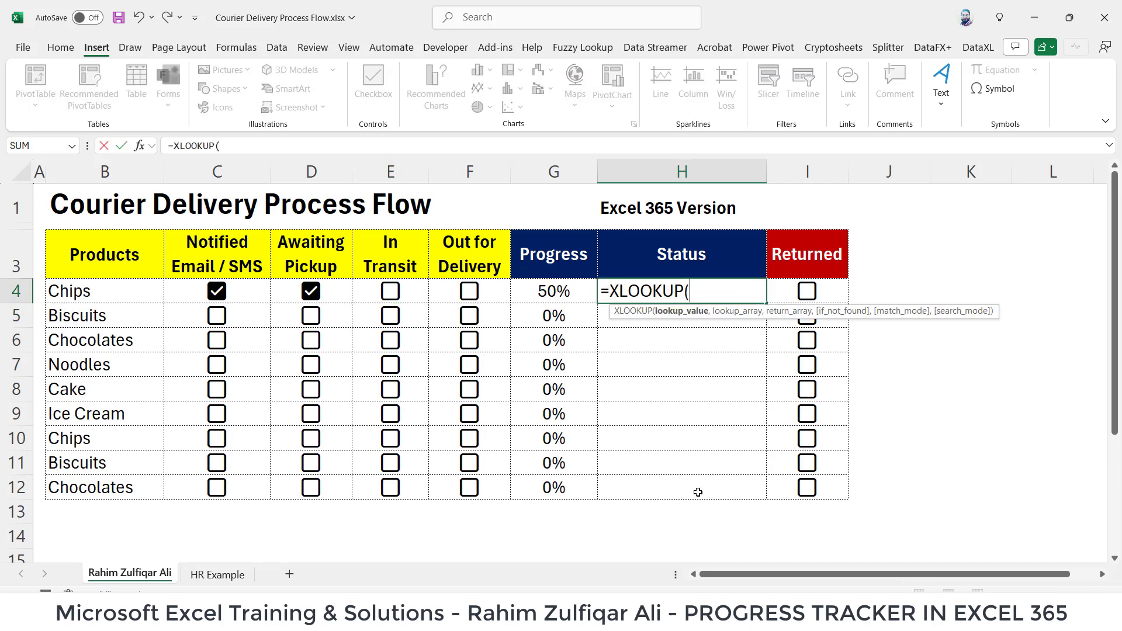
type("false,")
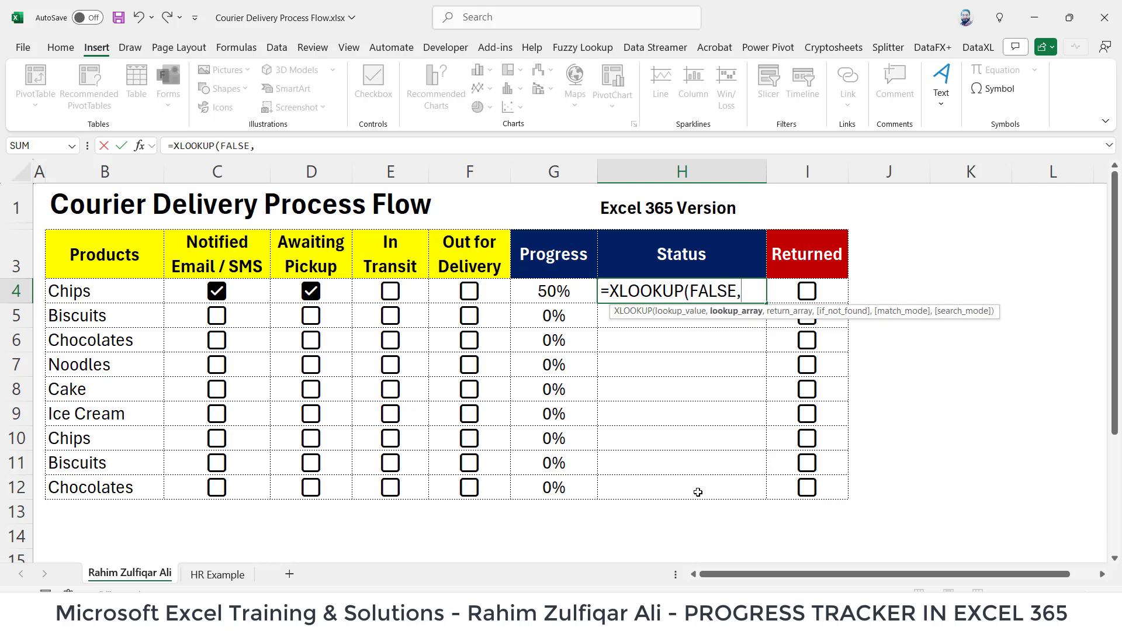
left_click_drag(189, 290, 497, 291)
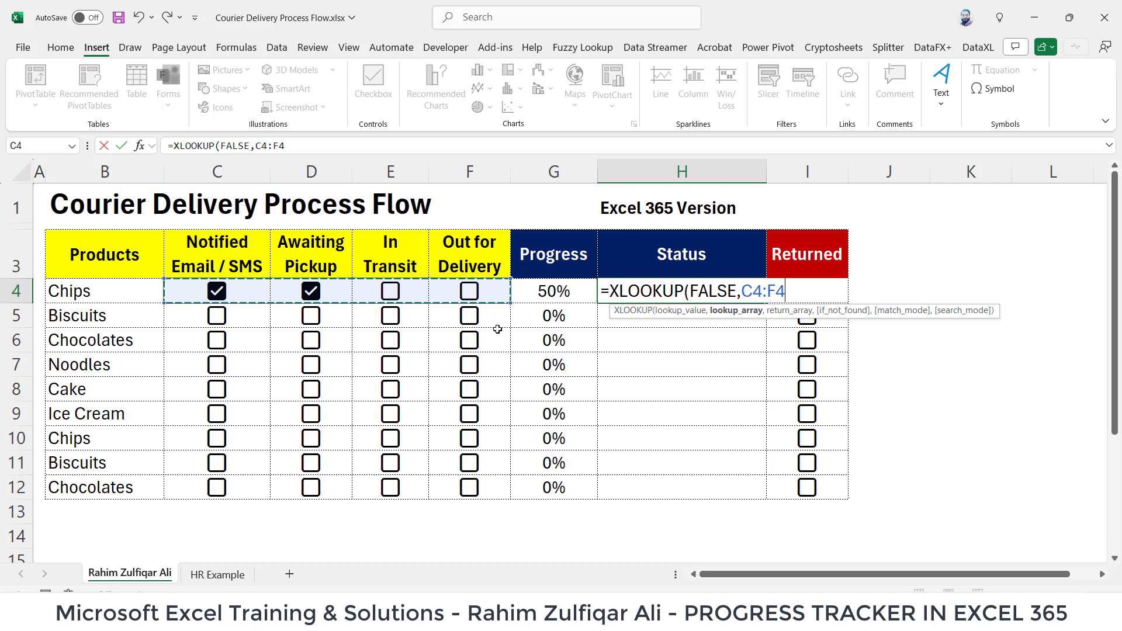
type(",")
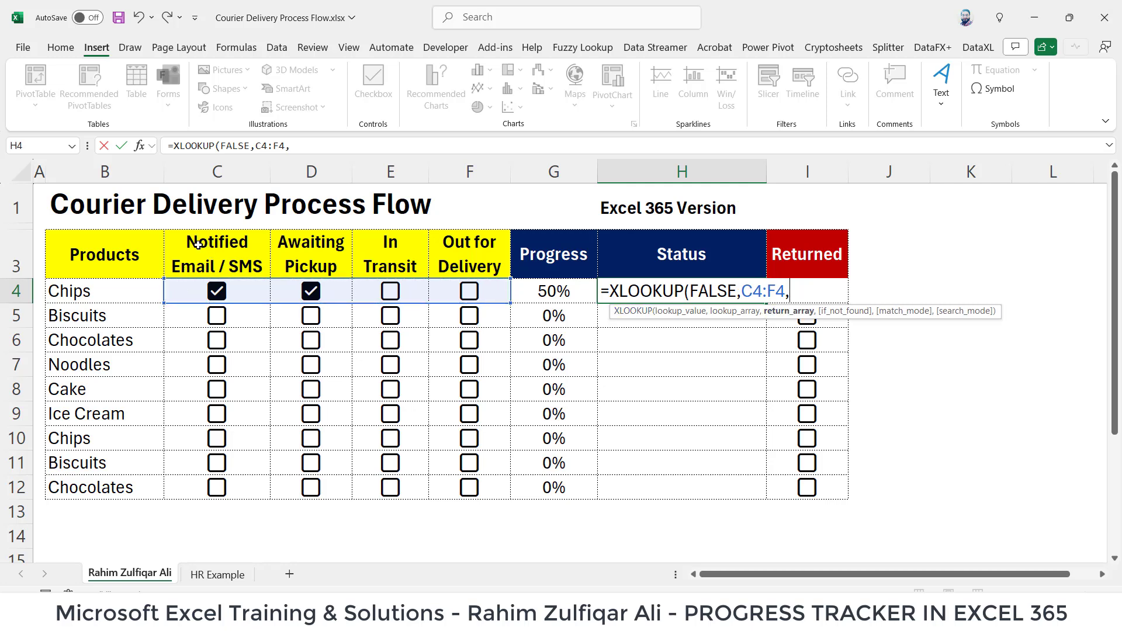
left_click_drag(198, 244, 463, 251)
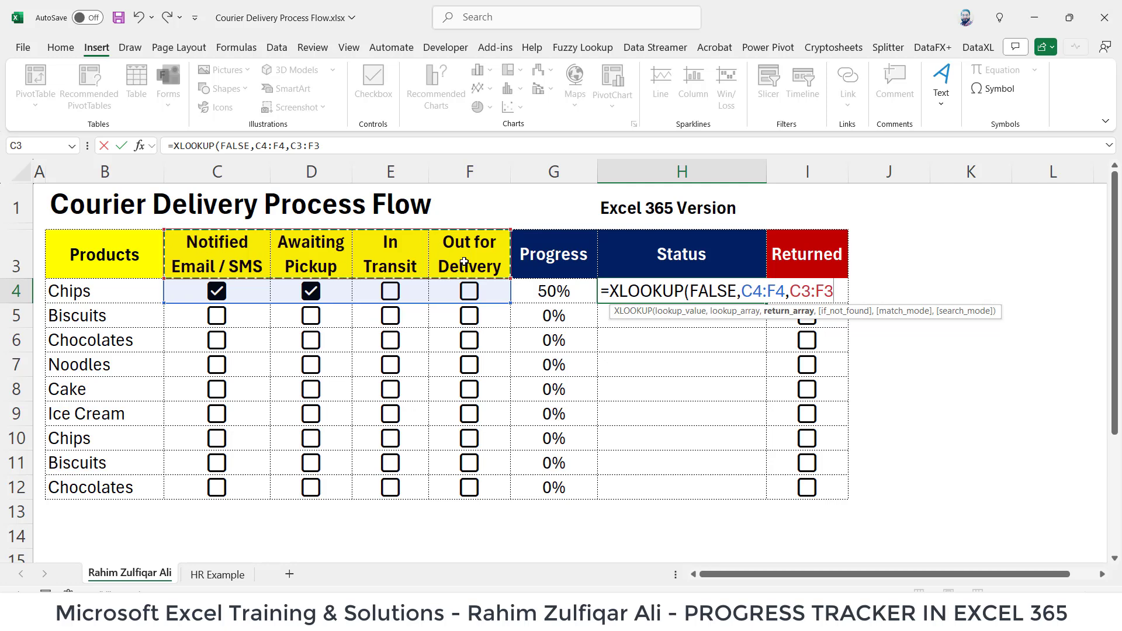
key("F4")
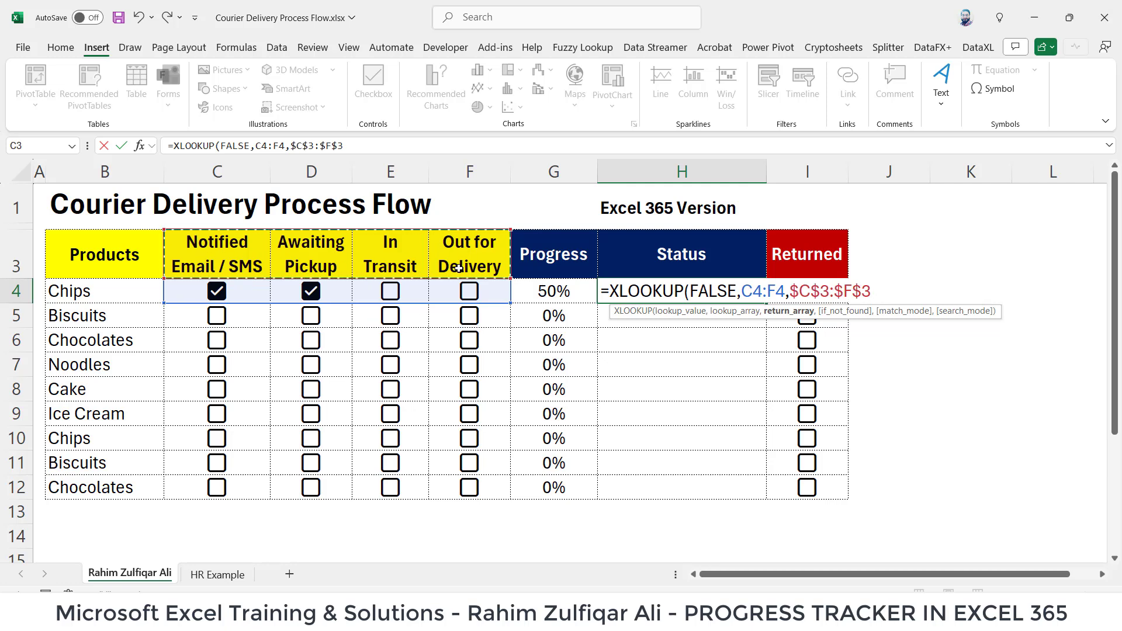
type(",\"")
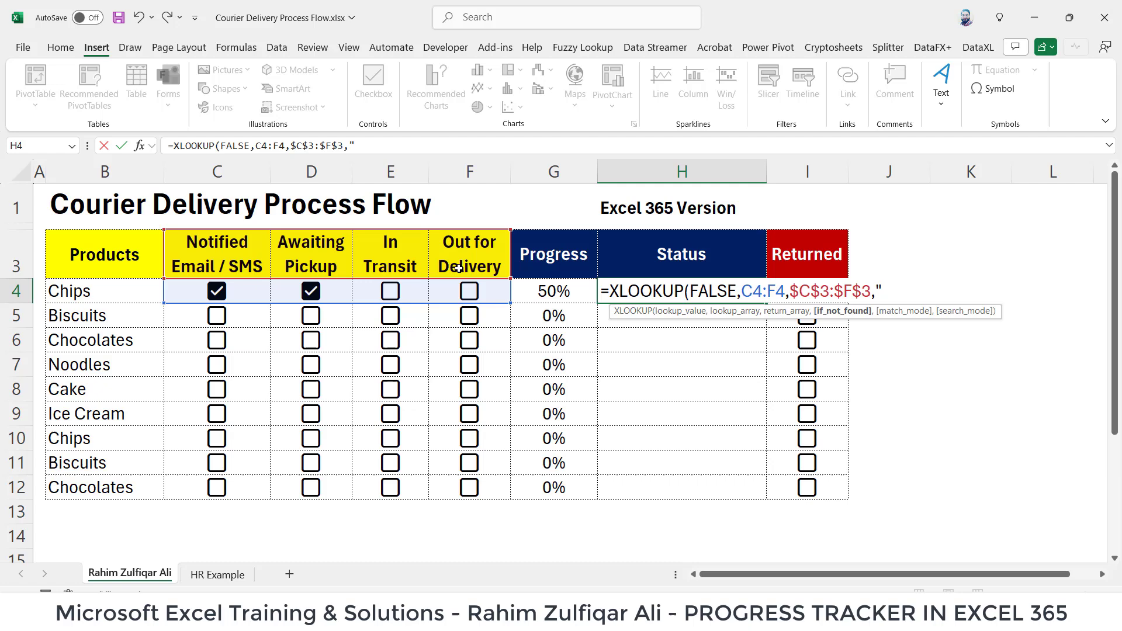
type("Delivered")
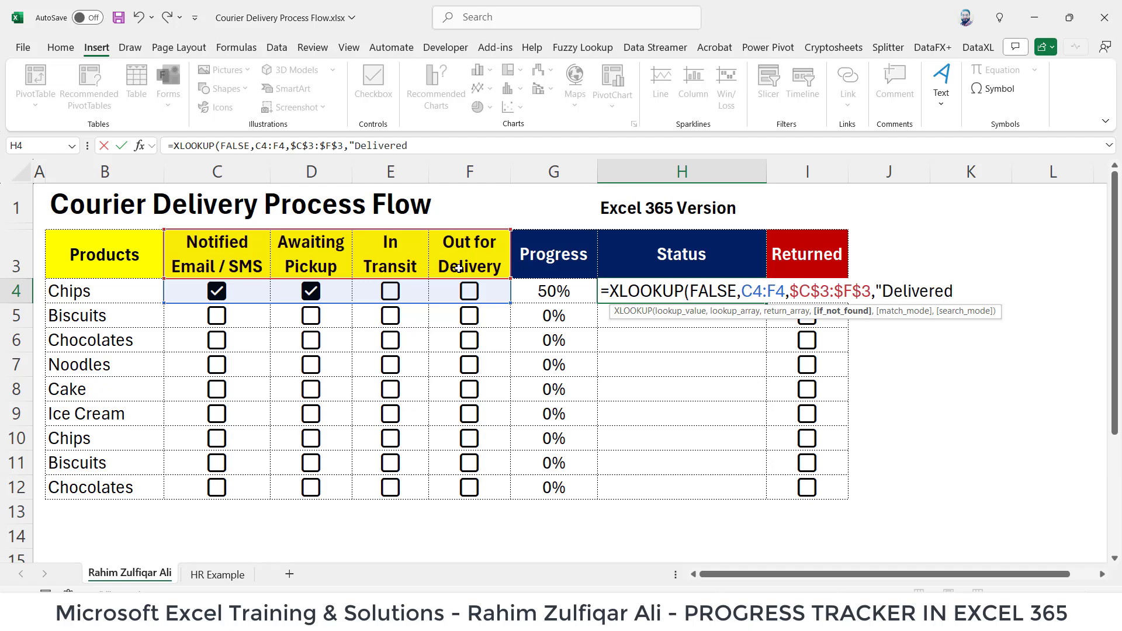
type(")")
key("Return")
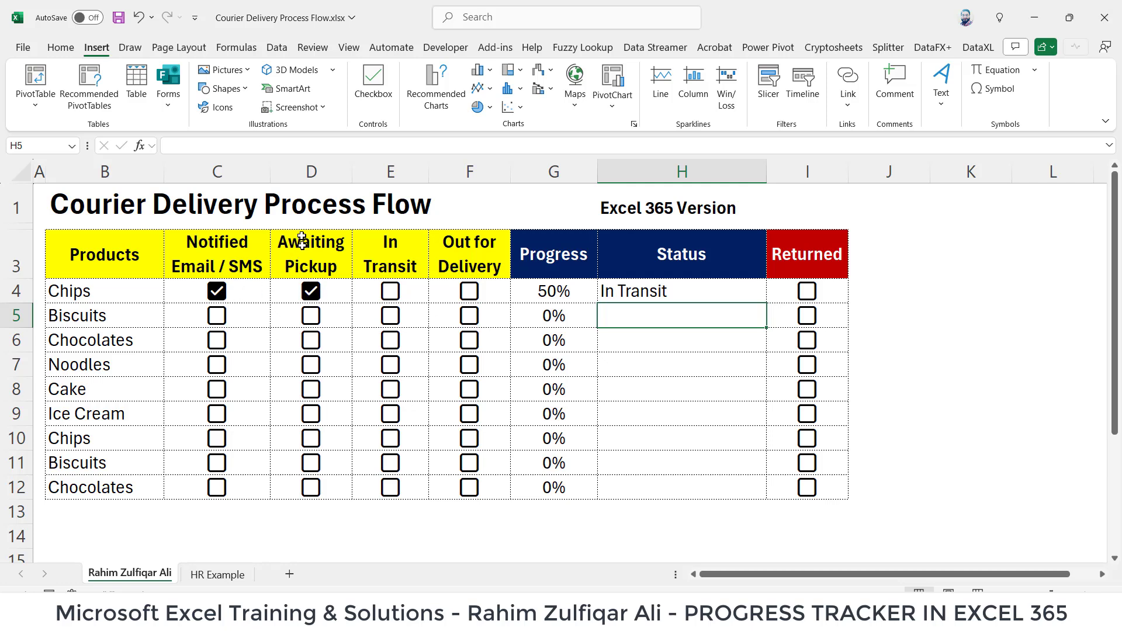
Tick In Transit, Out for Delivery and Returned for Chips; Status still reads Delivered.
left_click(631, 297)
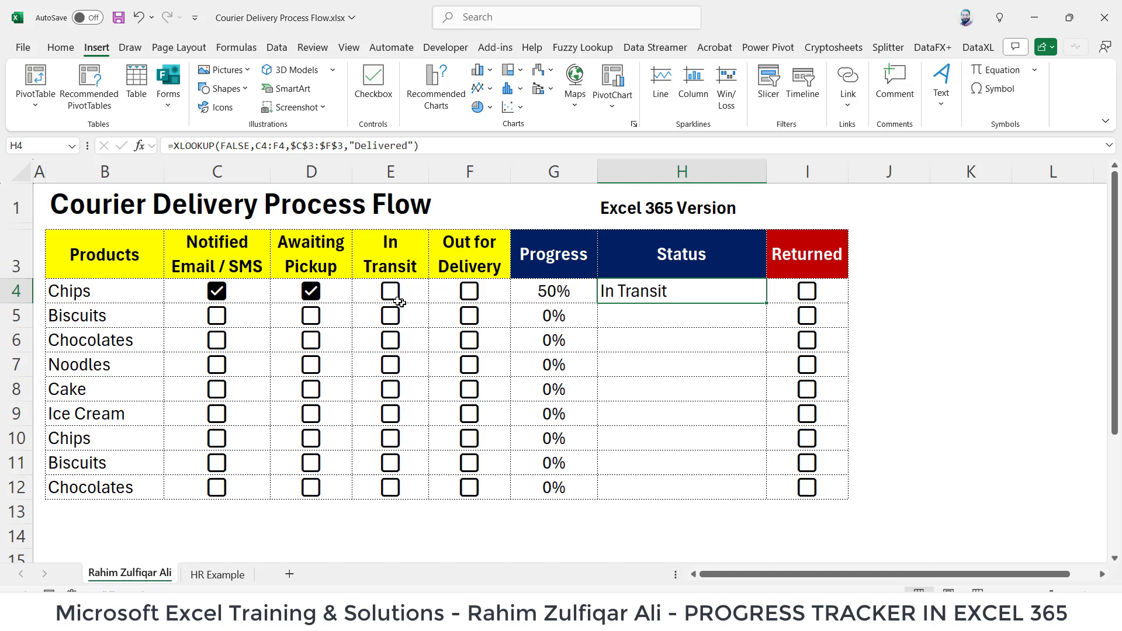
left_click(390, 294)
left_click(618, 296)
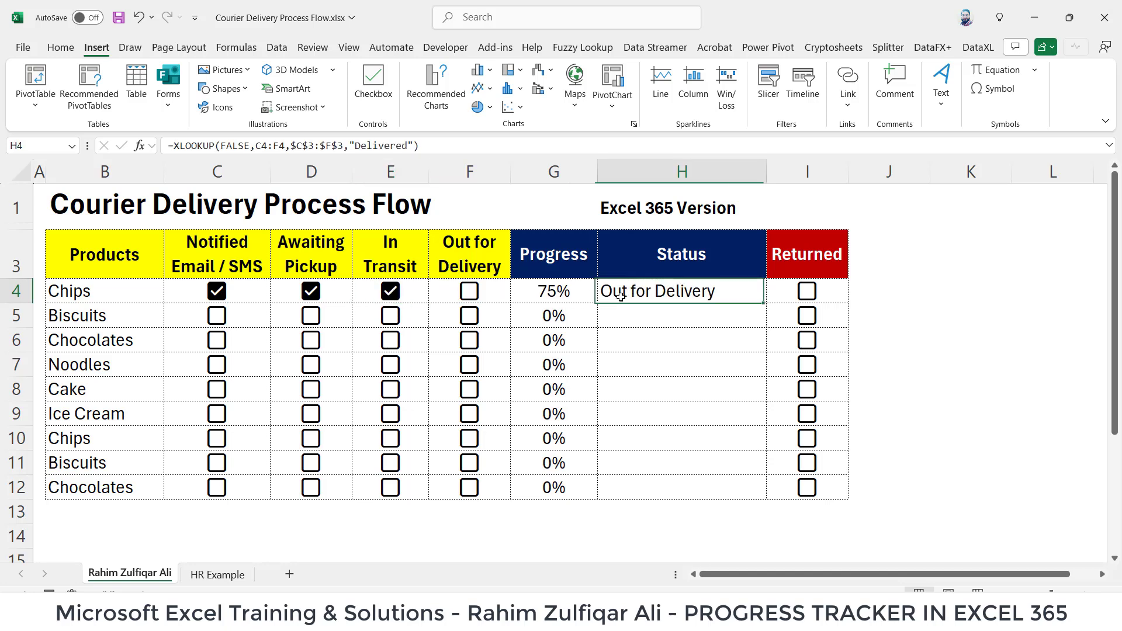
left_click(470, 292)
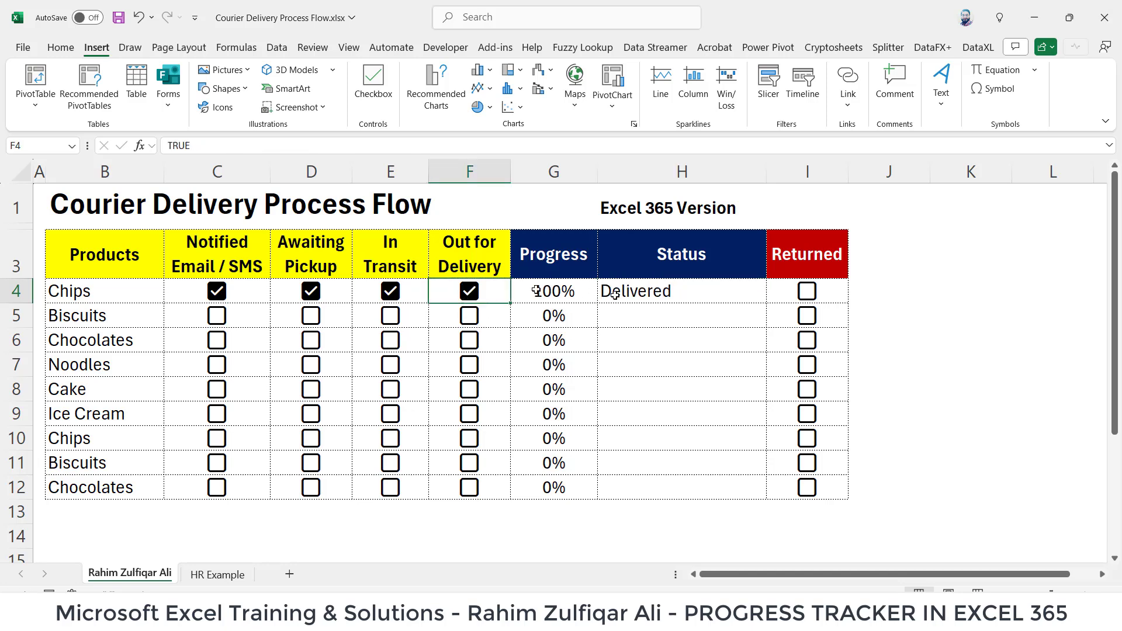
left_click(646, 296)
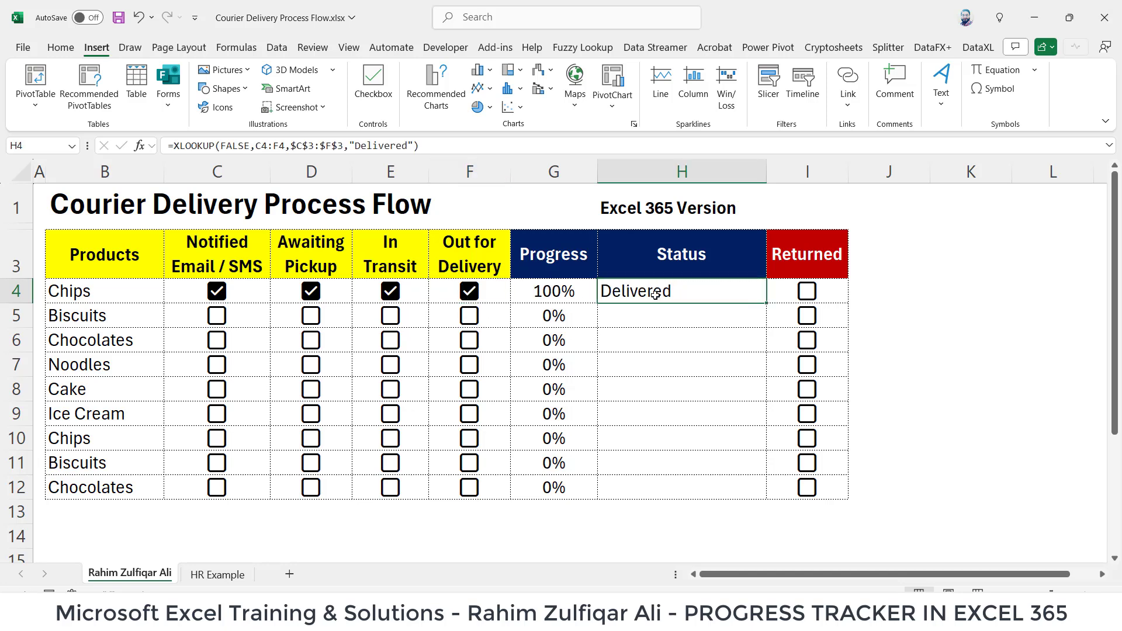
left_click(807, 292)
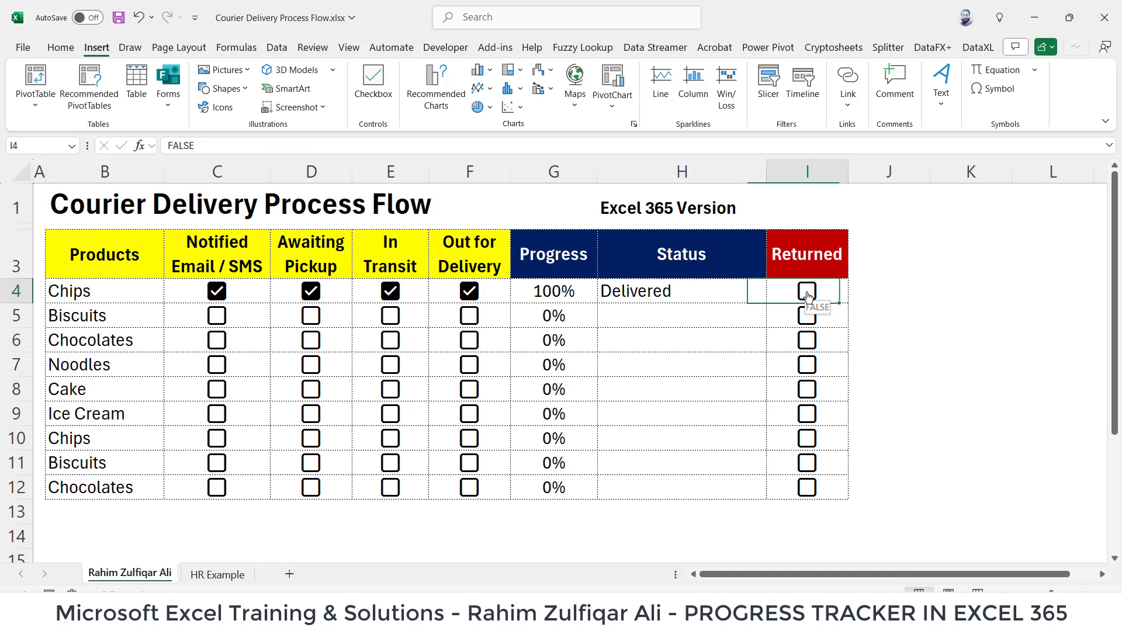
left_click(719, 295)
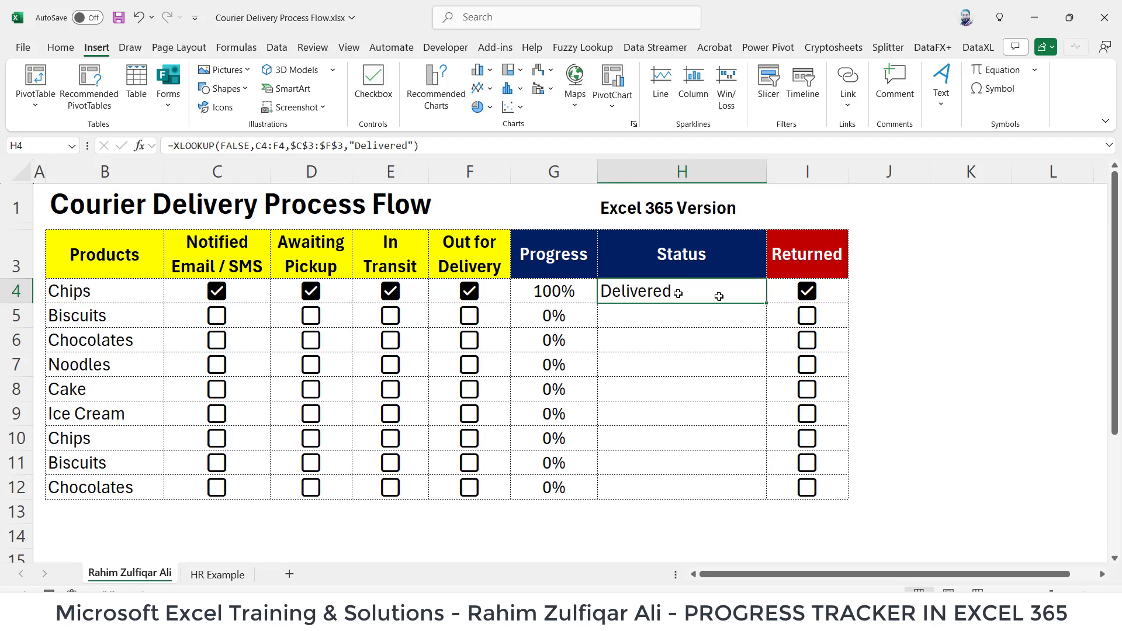
Wrap H4's formula as =IF(I4=TRUE,"Returned",XLOOKUP(...)) and commit it.
double_click(677, 292)
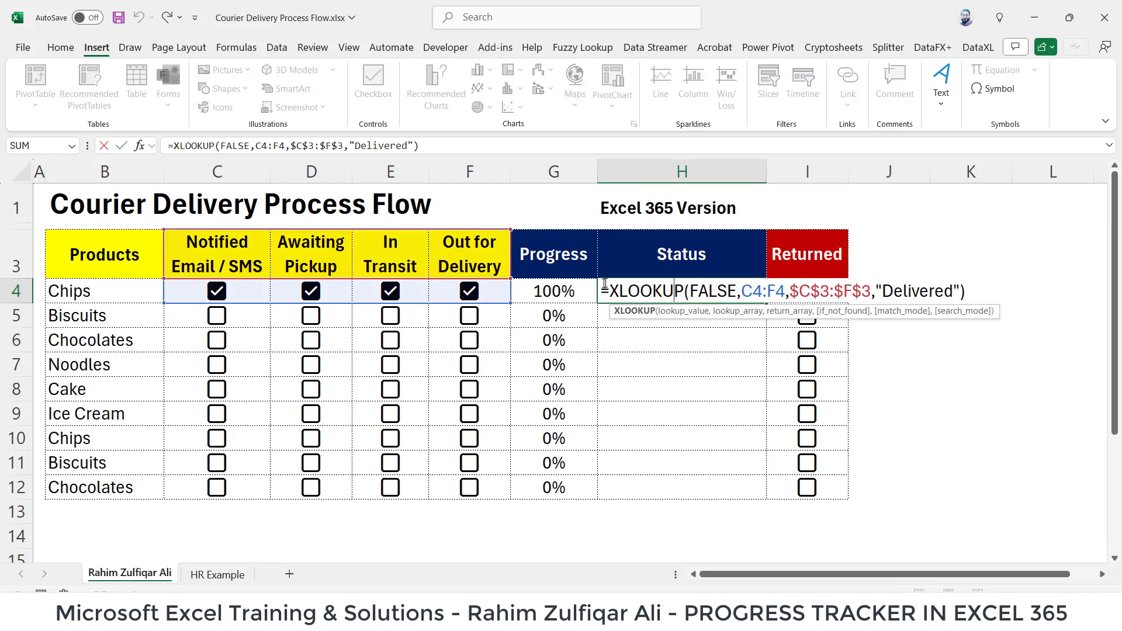
left_click(611, 285)
type("IF(")
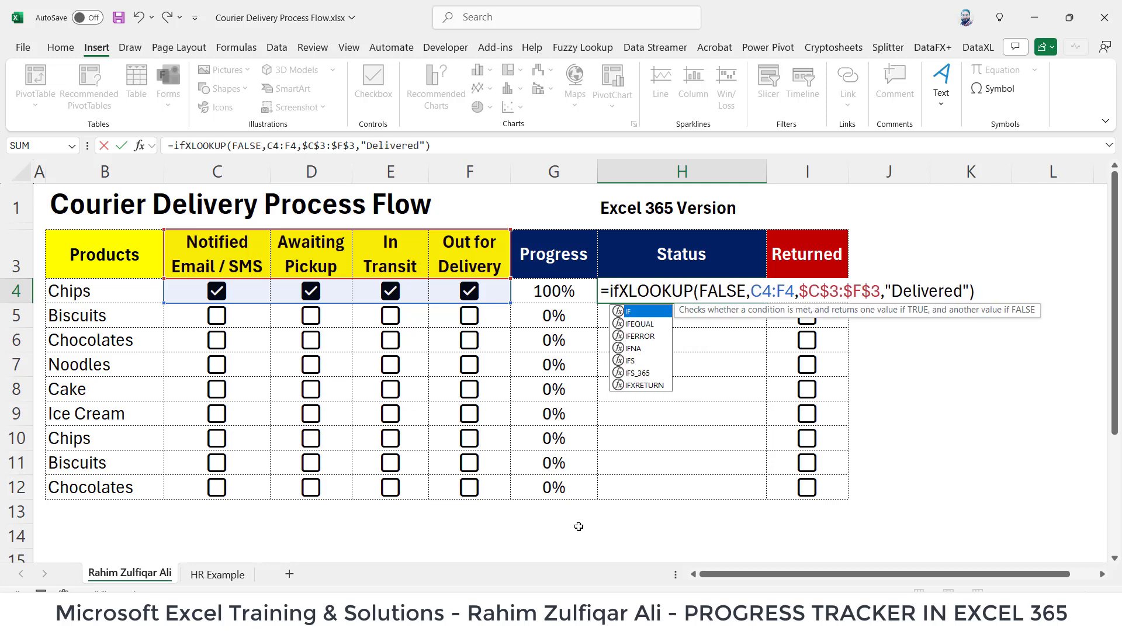
left_click(847, 319)
key("Up")
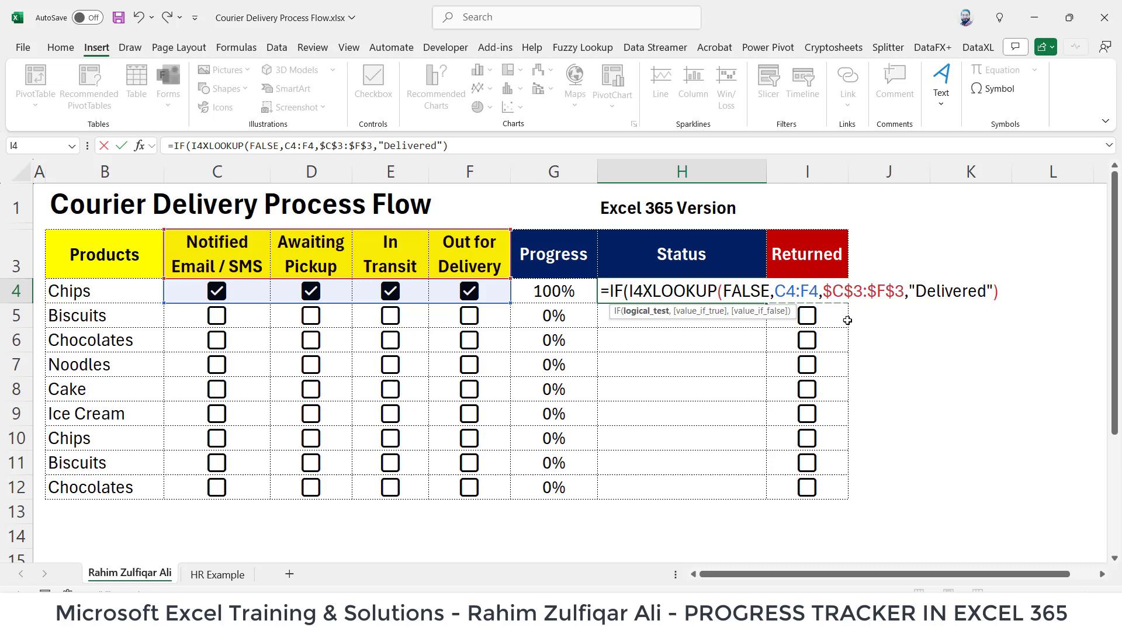
type("=TRUE,")
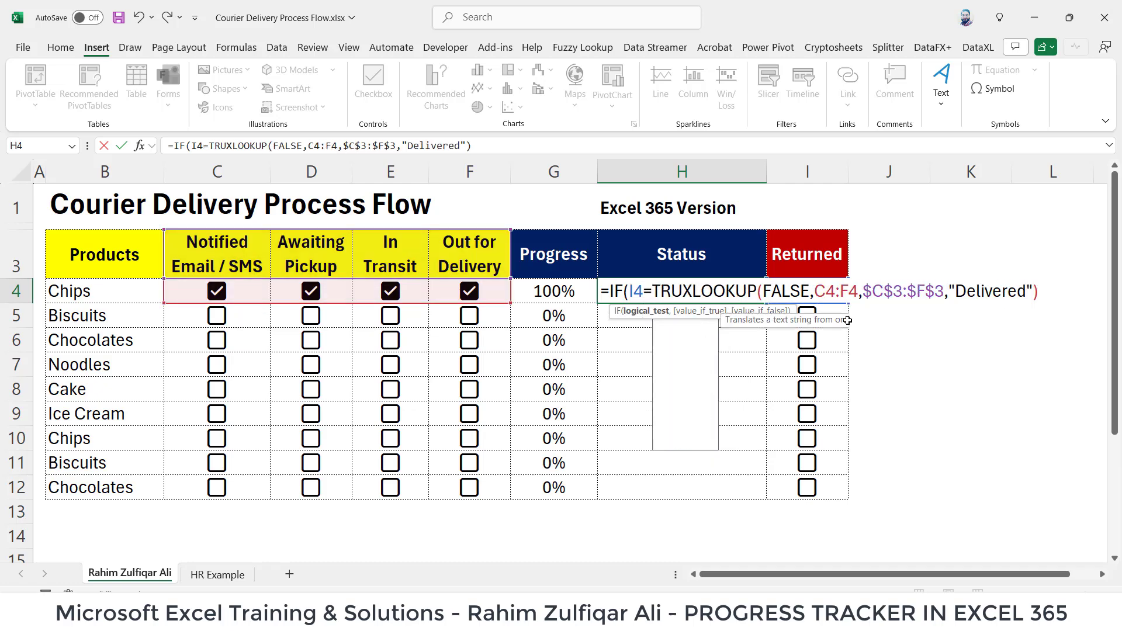
type("\"Returned")
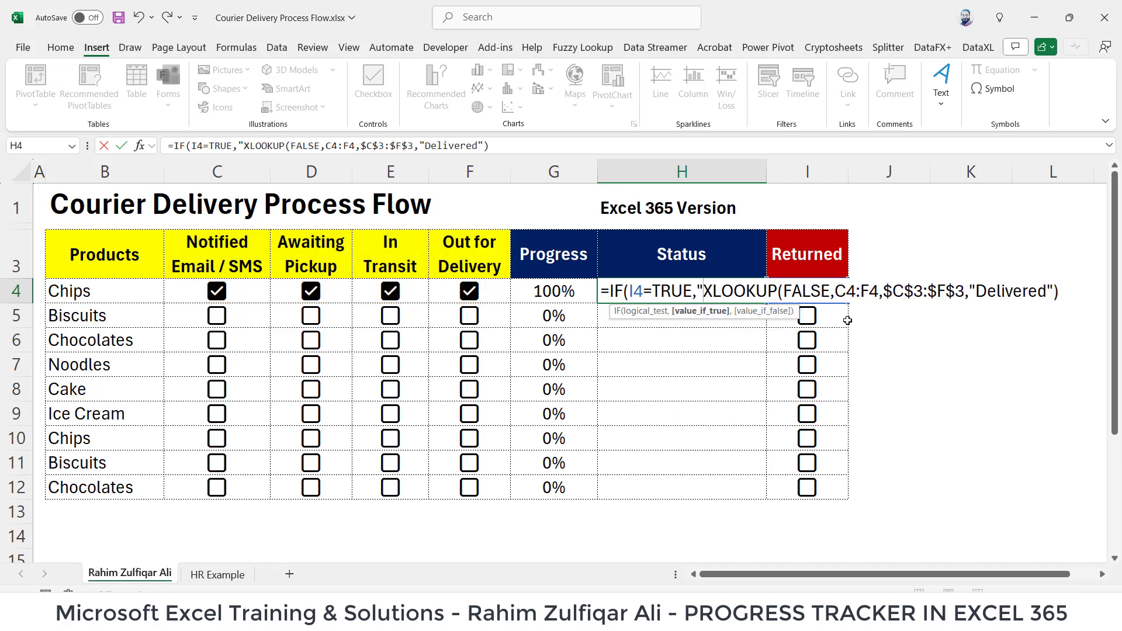
type("\",")
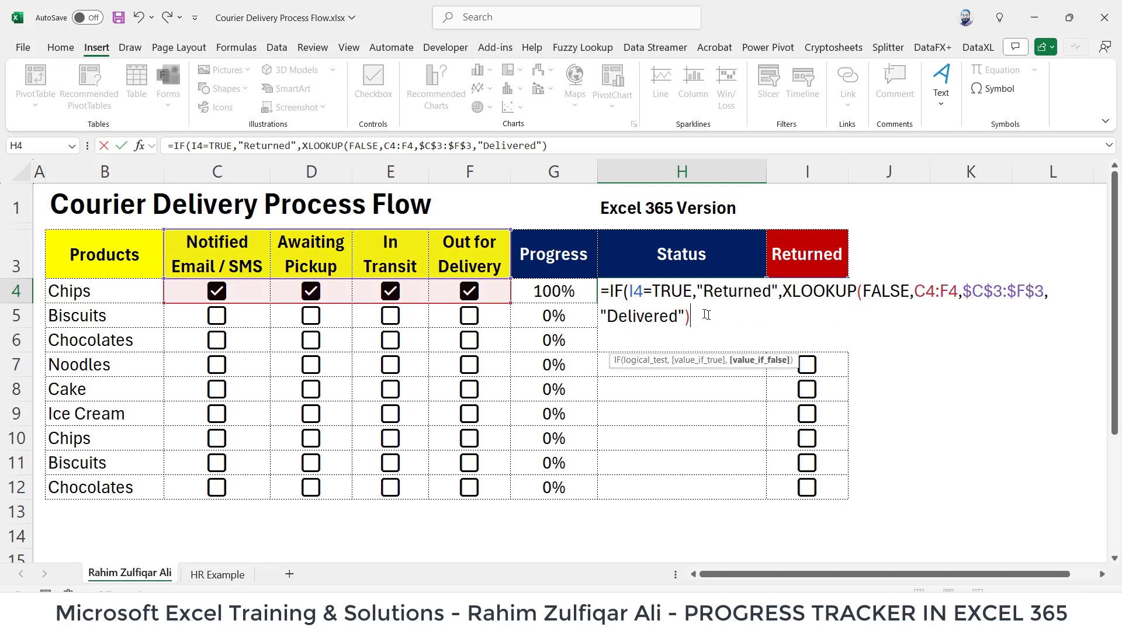
type(")")
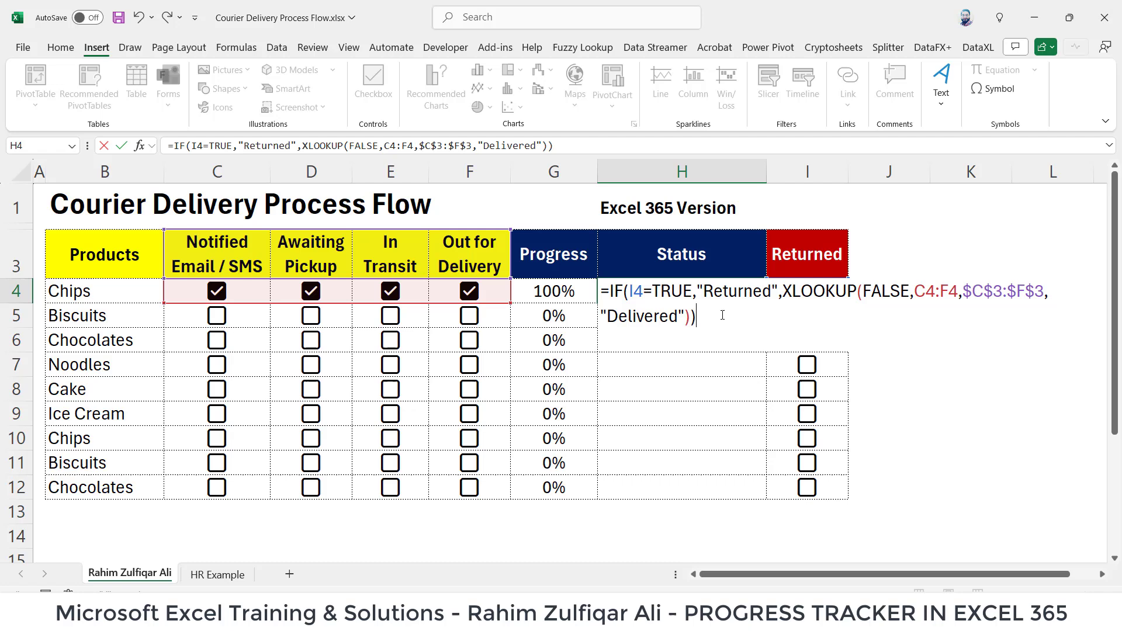
key("ctrl+Return")
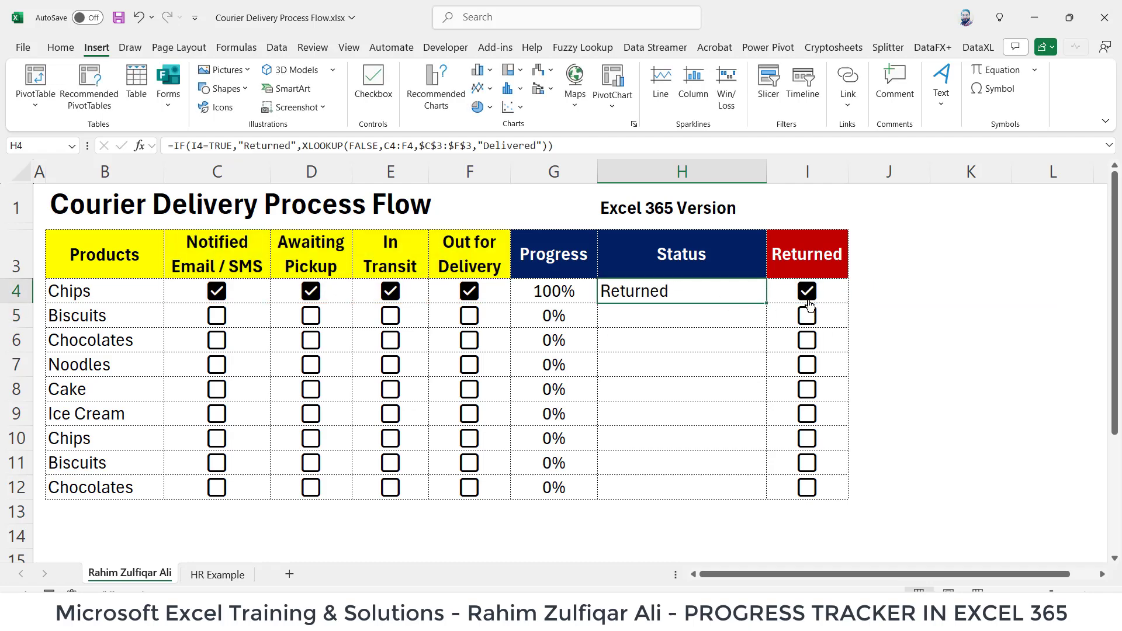
Toggle Chips' Returned checkbox on and off to test the Status result.
left_click(811, 297)
left_click(810, 295)
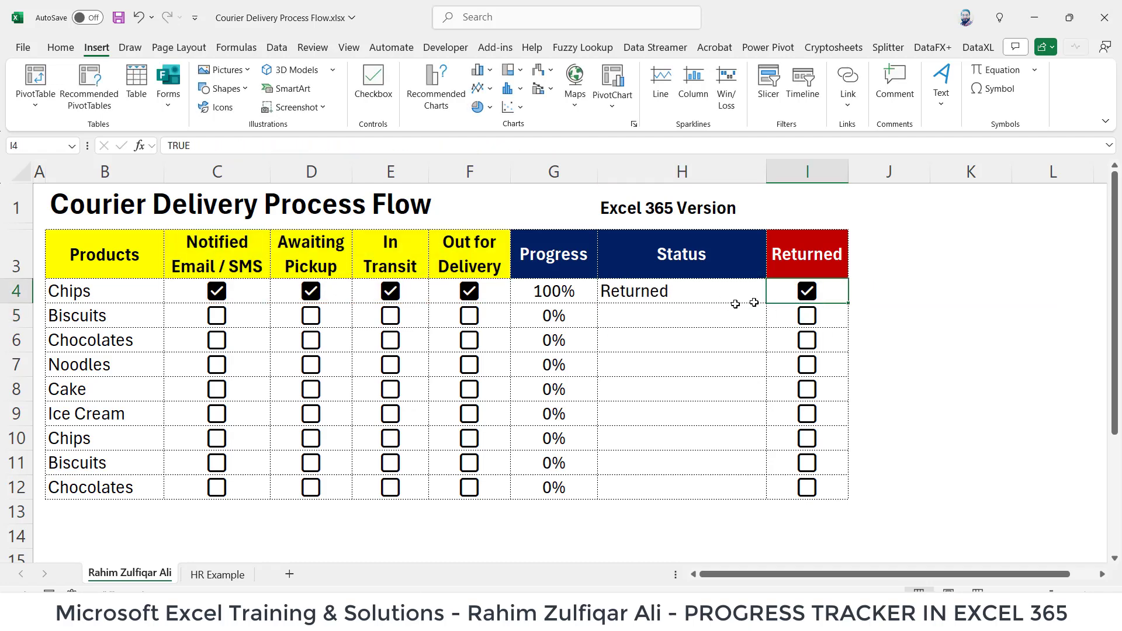
left_click(685, 290)
left_click(809, 294)
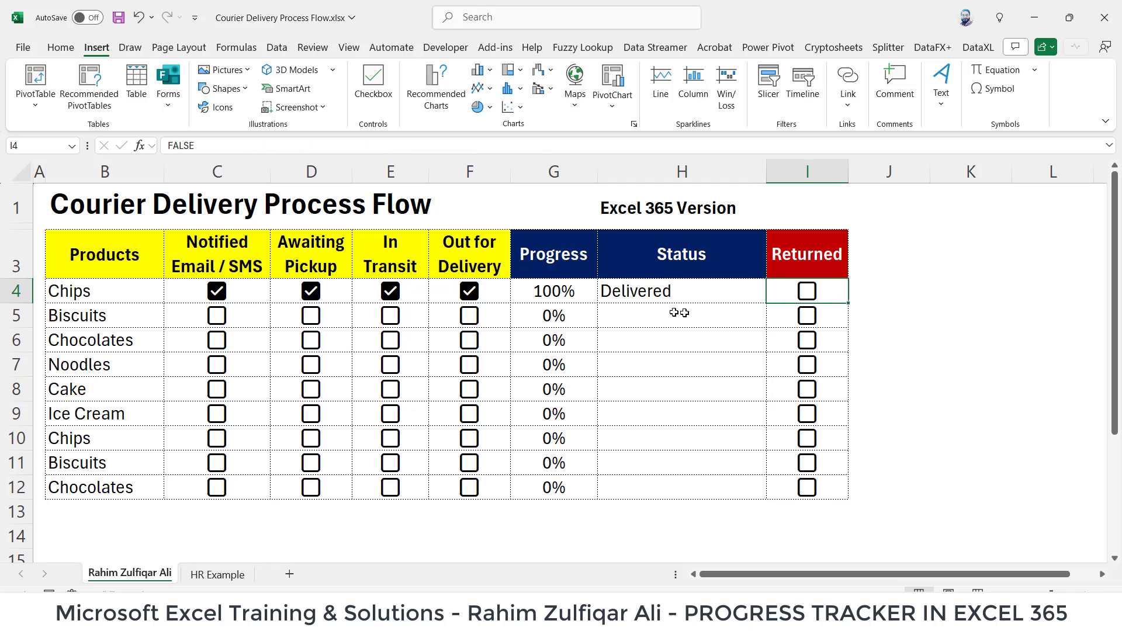
left_click(672, 291)
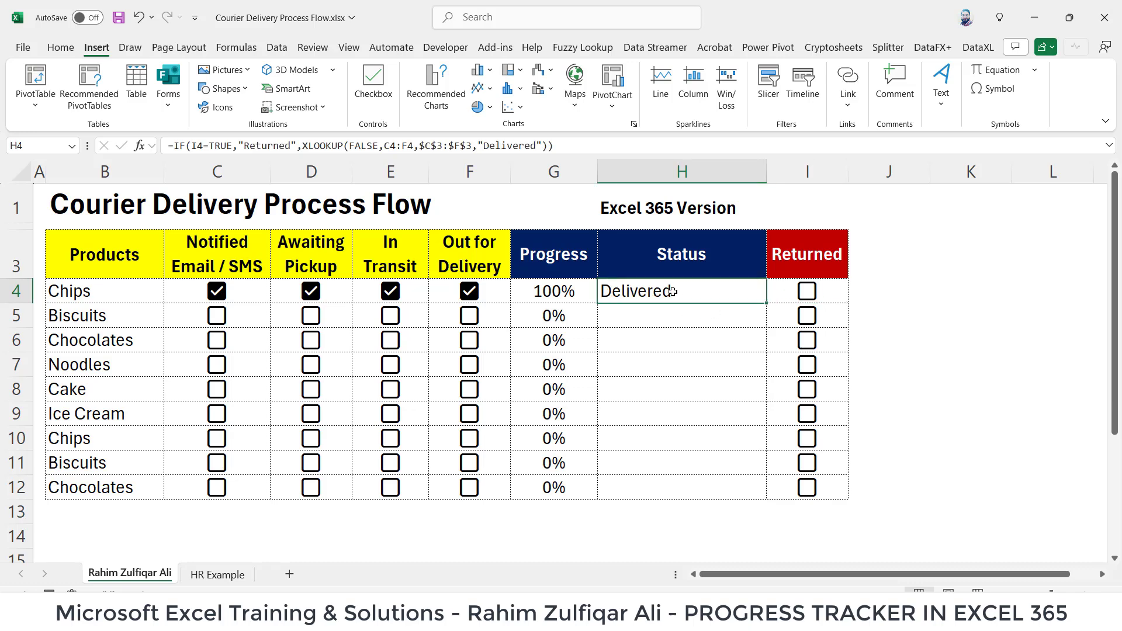
Fill the Status formula down to H12 and tick Chocolates' first three stages.
double_click(768, 304)
left_click(720, 318)
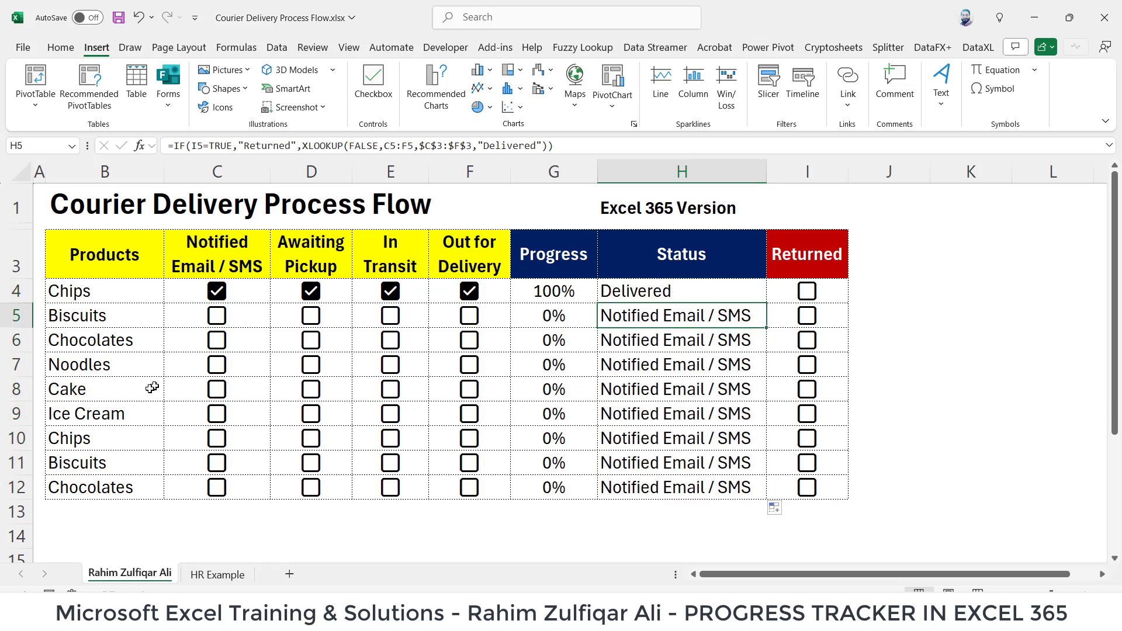
left_click(219, 340)
left_click(311, 340)
left_click(391, 342)
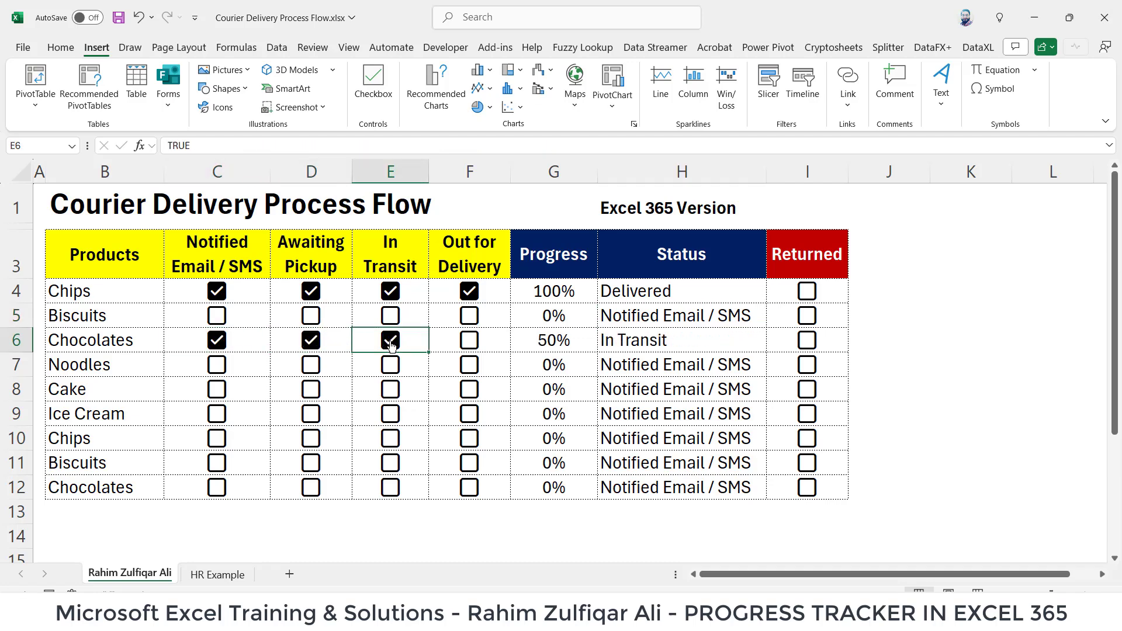
Tick all Noodles stages and Returned, then Chocolates' Out for Delivery and Returned.
left_click(217, 366)
left_click(316, 369)
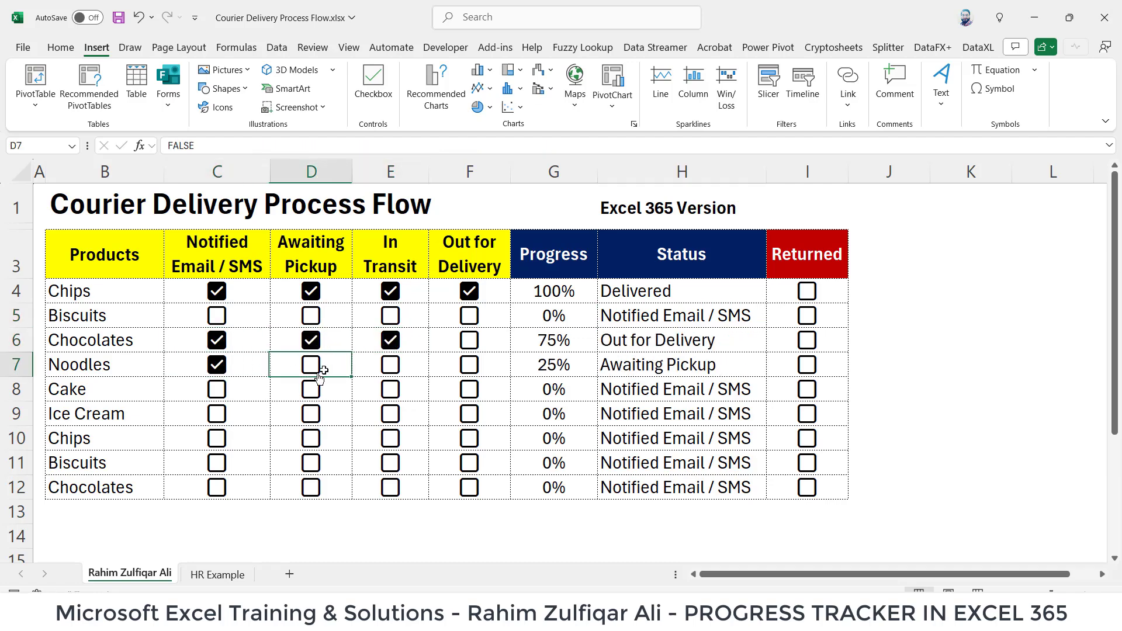
left_click(390, 366)
left_click(470, 367)
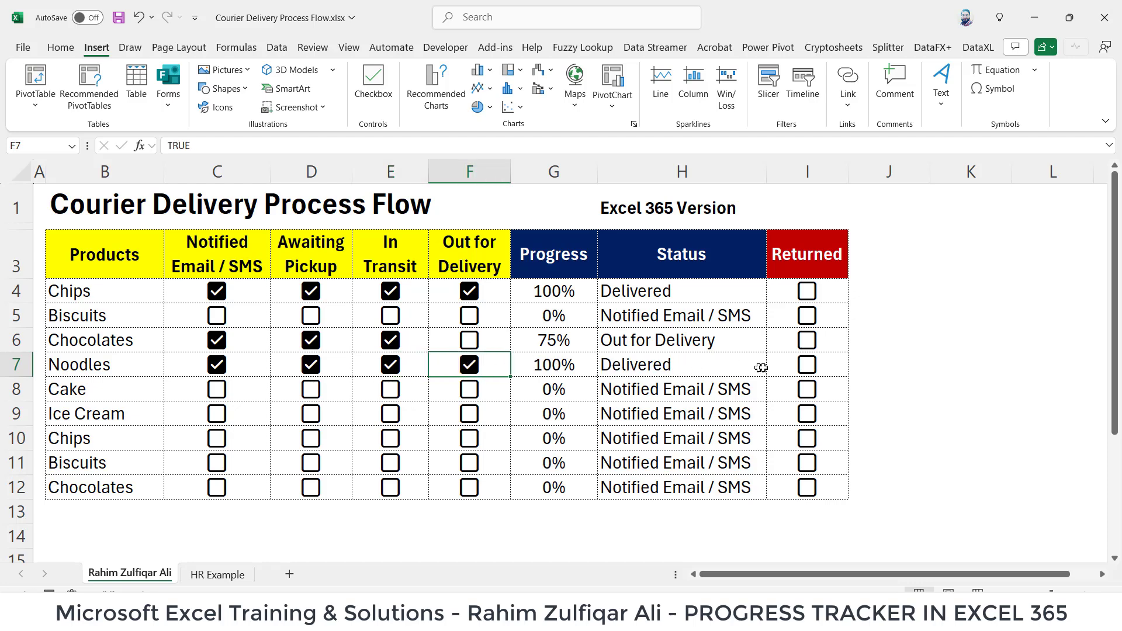
left_click(806, 367)
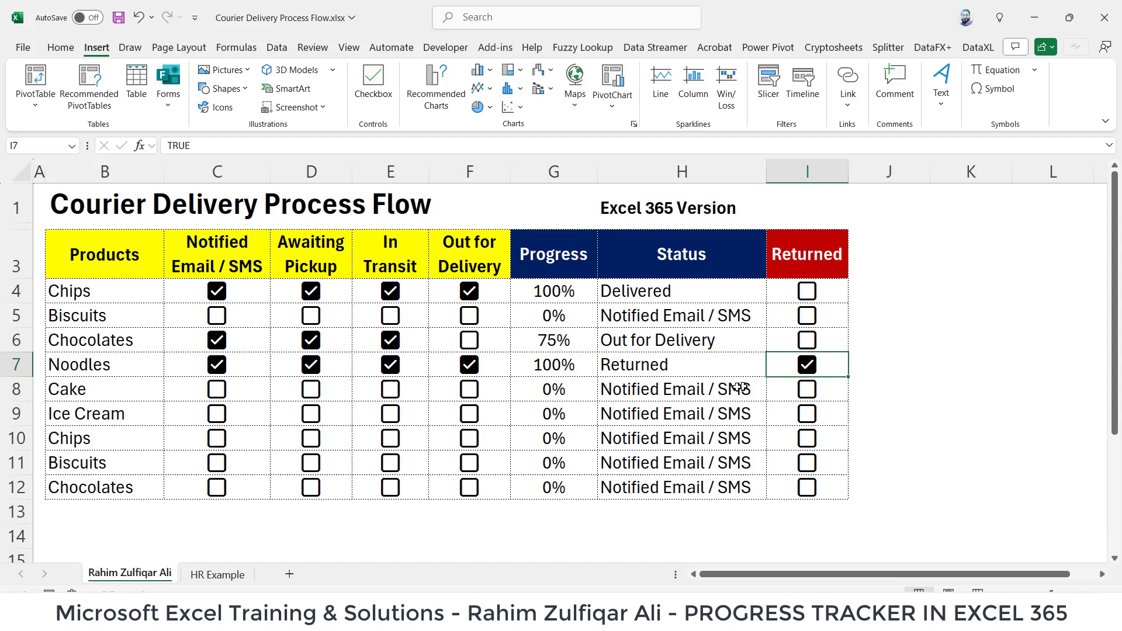
left_click(466, 352)
left_click(813, 342)
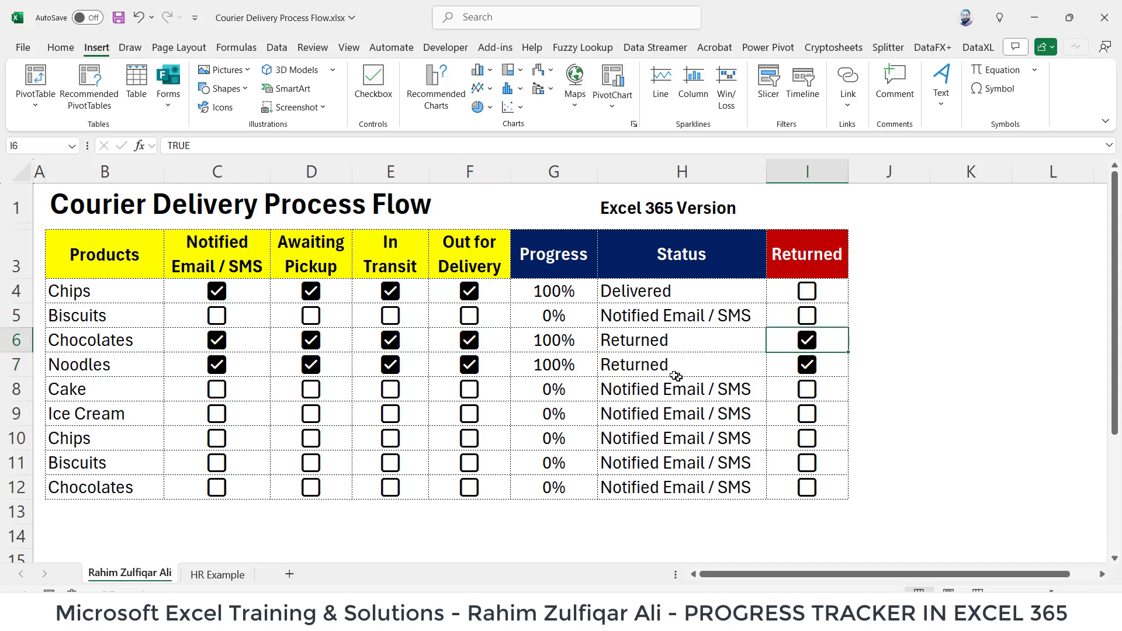
Review the Noodles and Chocolates Status results and select the Chocolates table row.
left_click(686, 359)
left_click(683, 332)
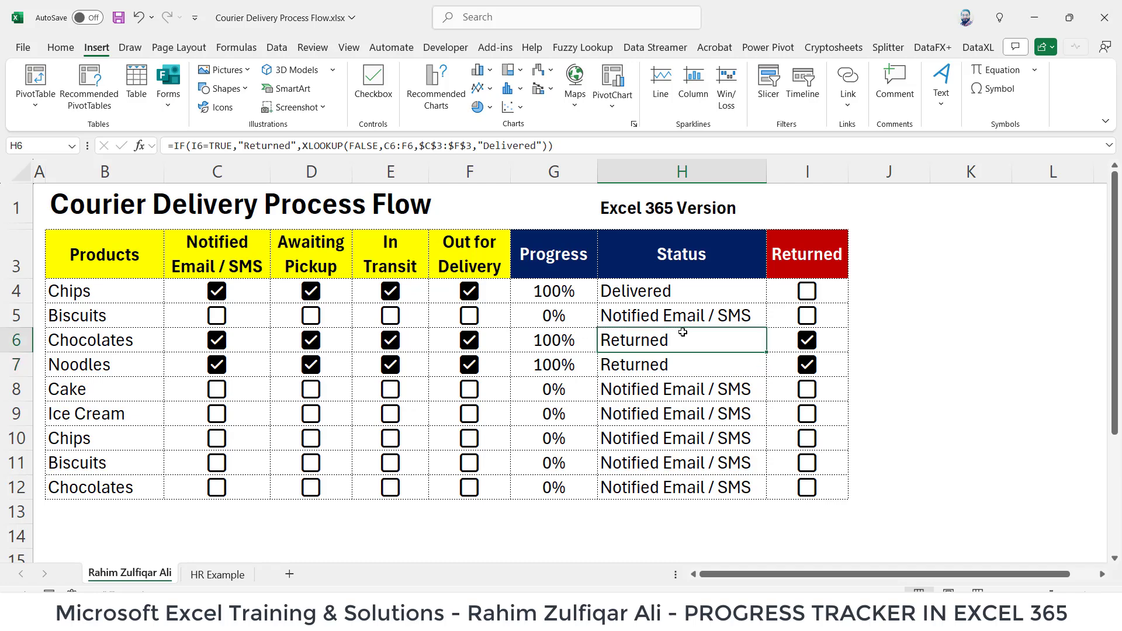
left_click(831, 340)
left_click_drag(831, 340, 87, 340)
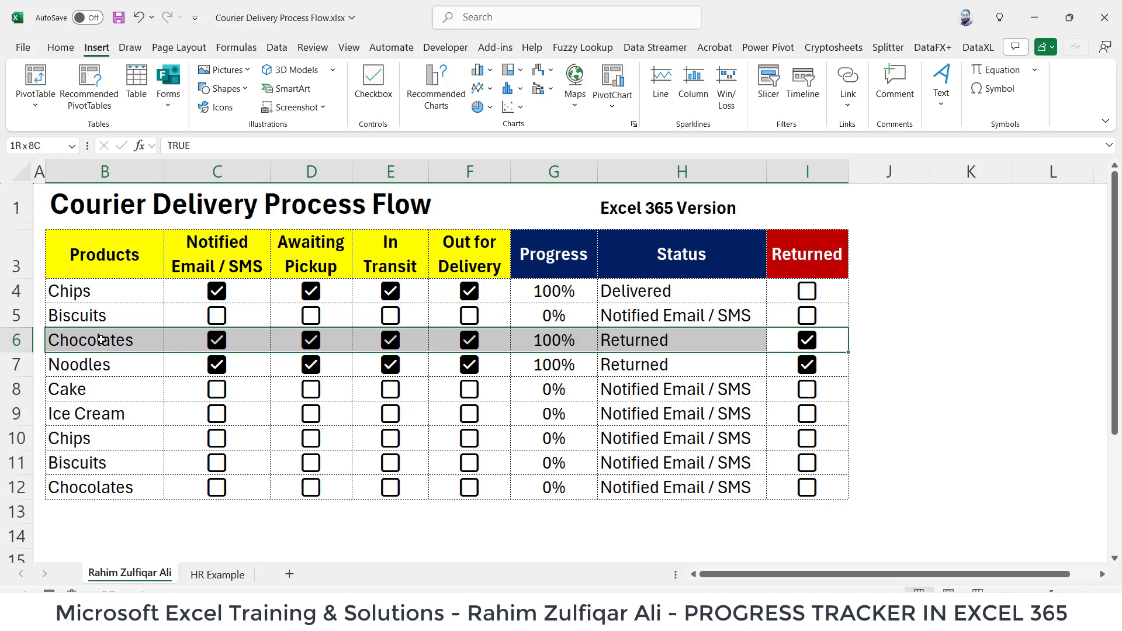
left_click(746, 291)
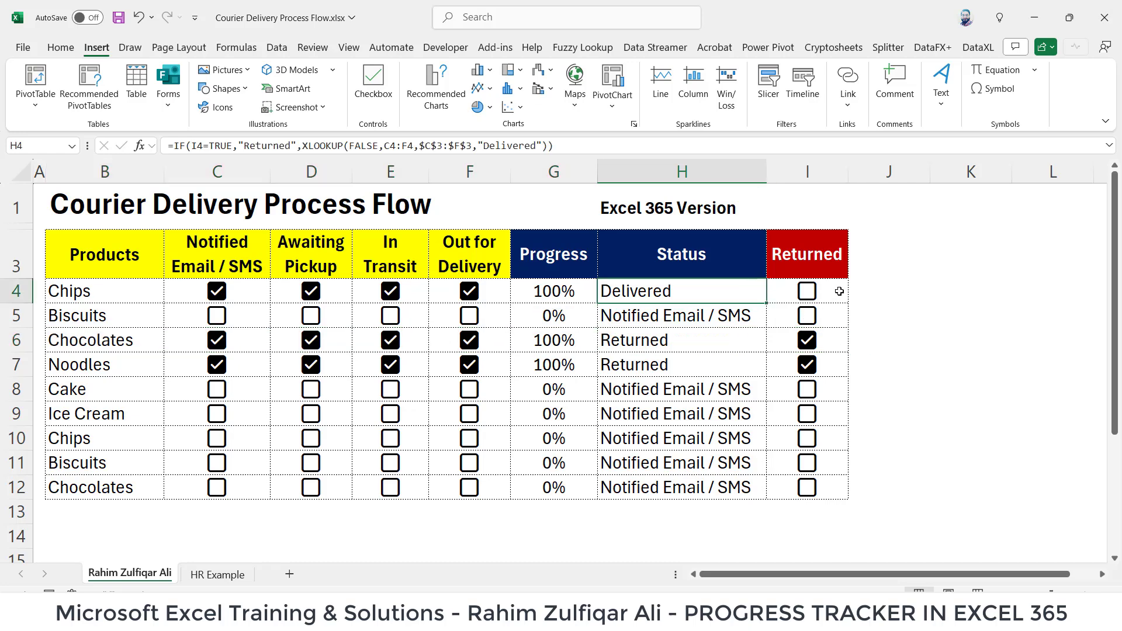
Create a new conditional formatting rule on the product rows using formula =$H4="Returned".
left_click_drag(840, 293, 98, 487)
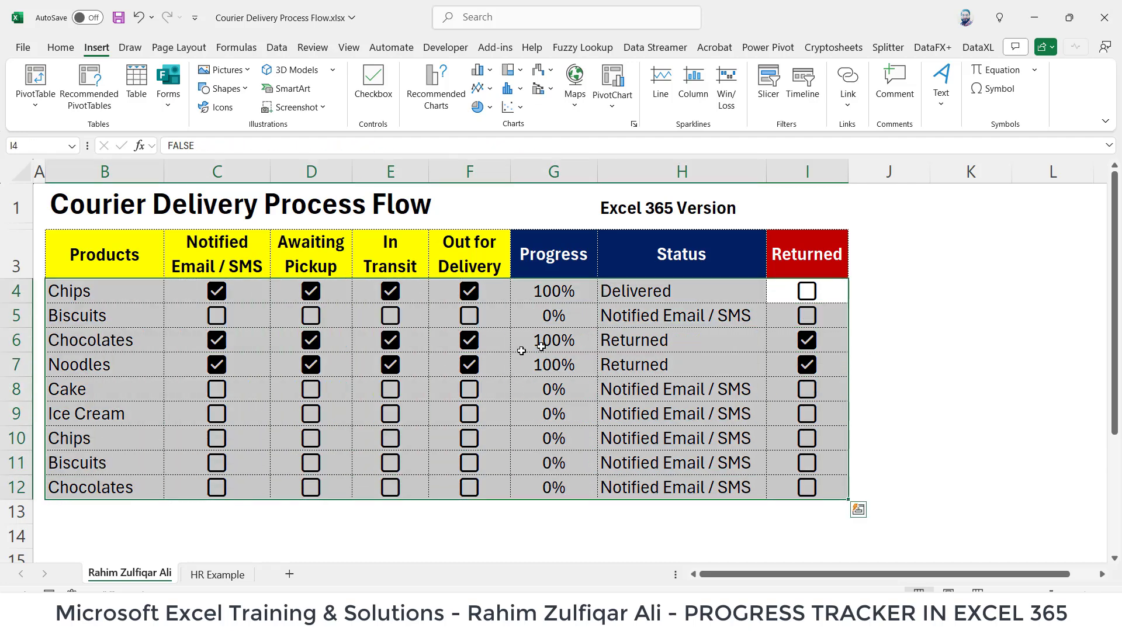
left_click(61, 47)
left_click(541, 71)
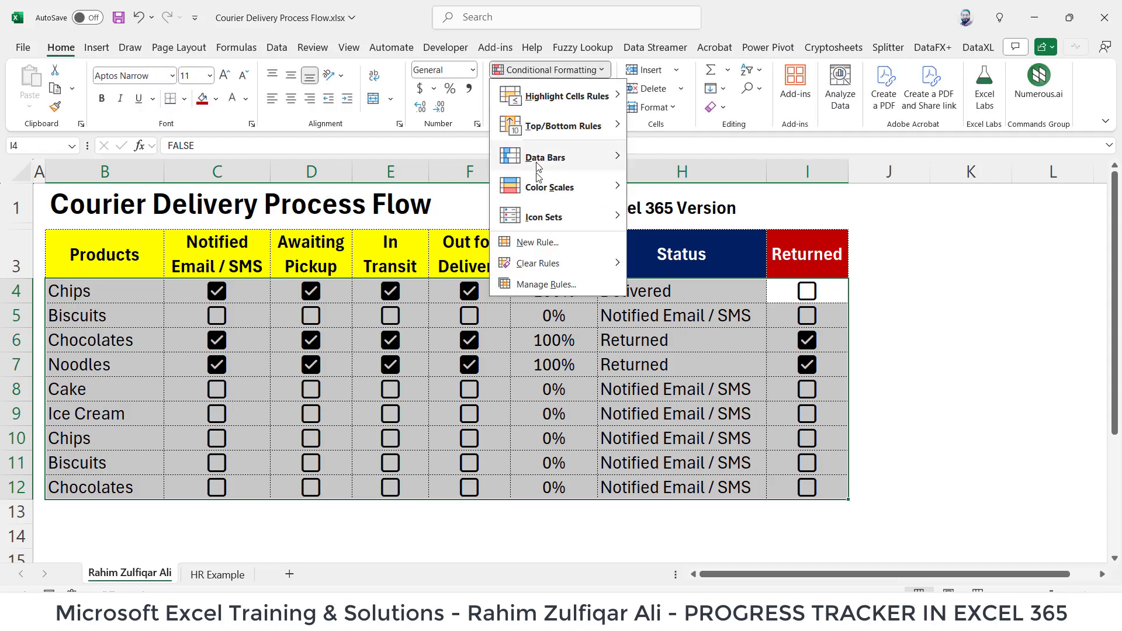
left_click(549, 241)
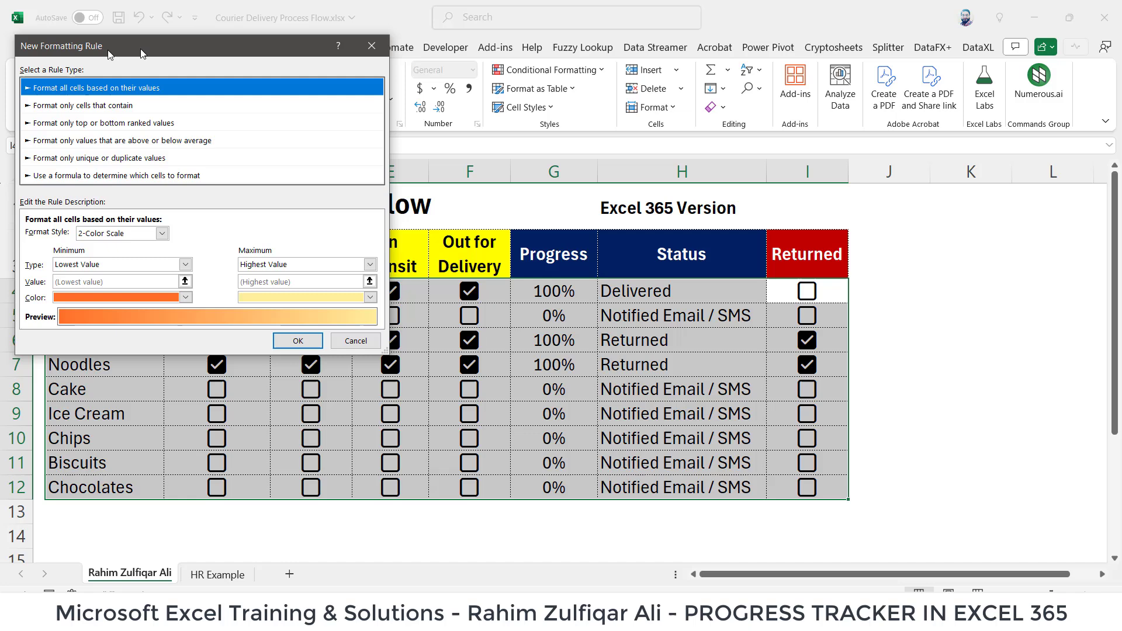
left_click(261, 178)
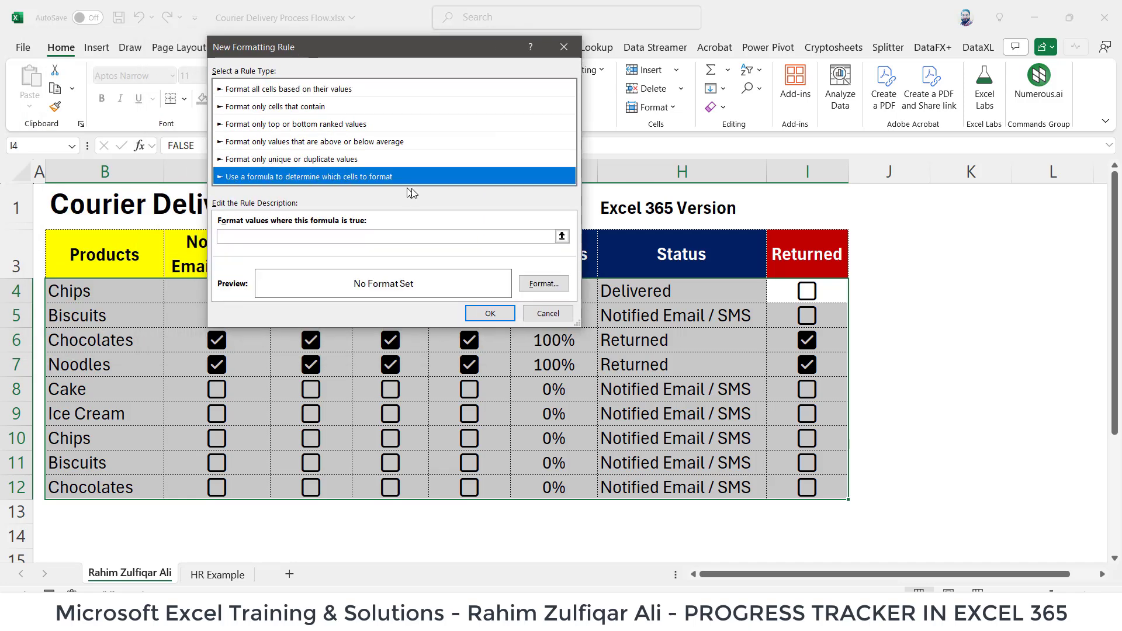
left_click(320, 234)
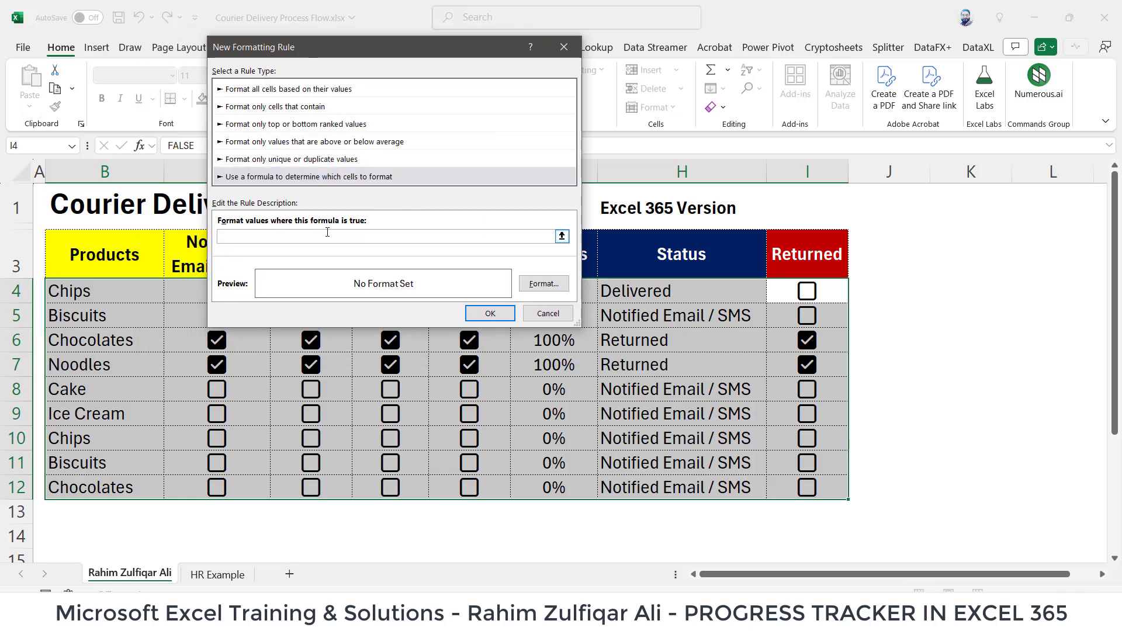
type("=")
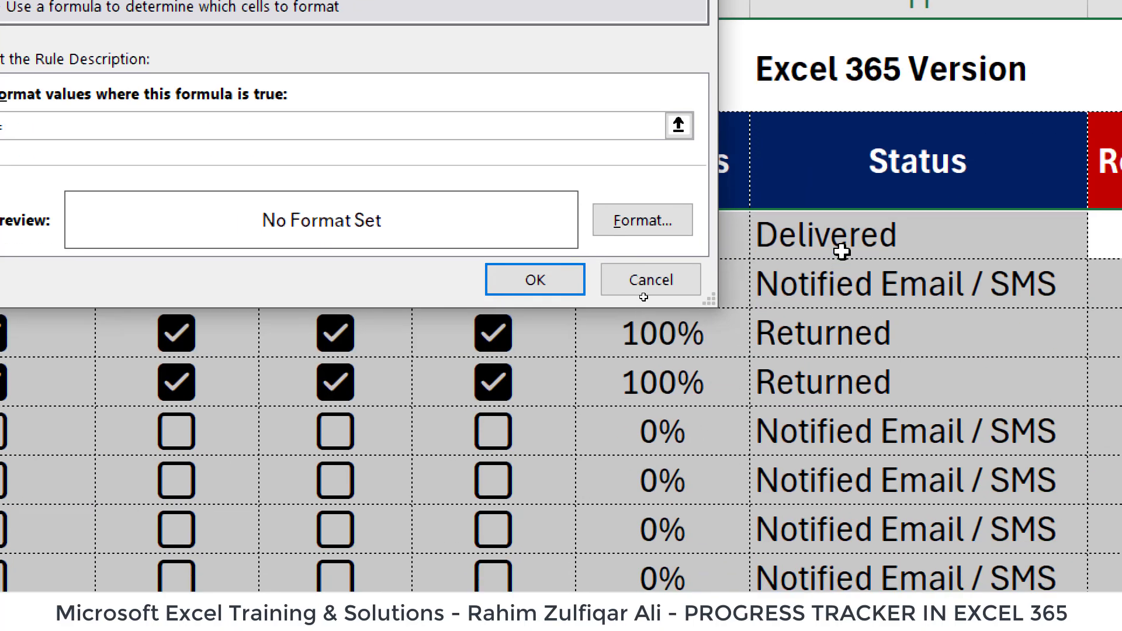
left_click(842, 251)
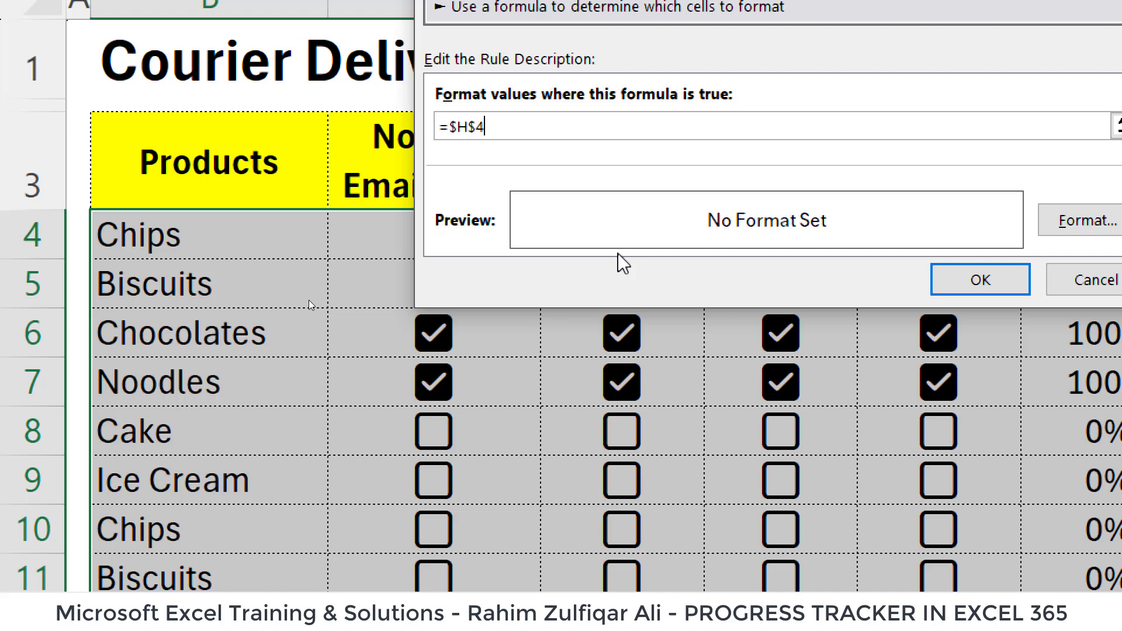
key("F4")
key("F4")
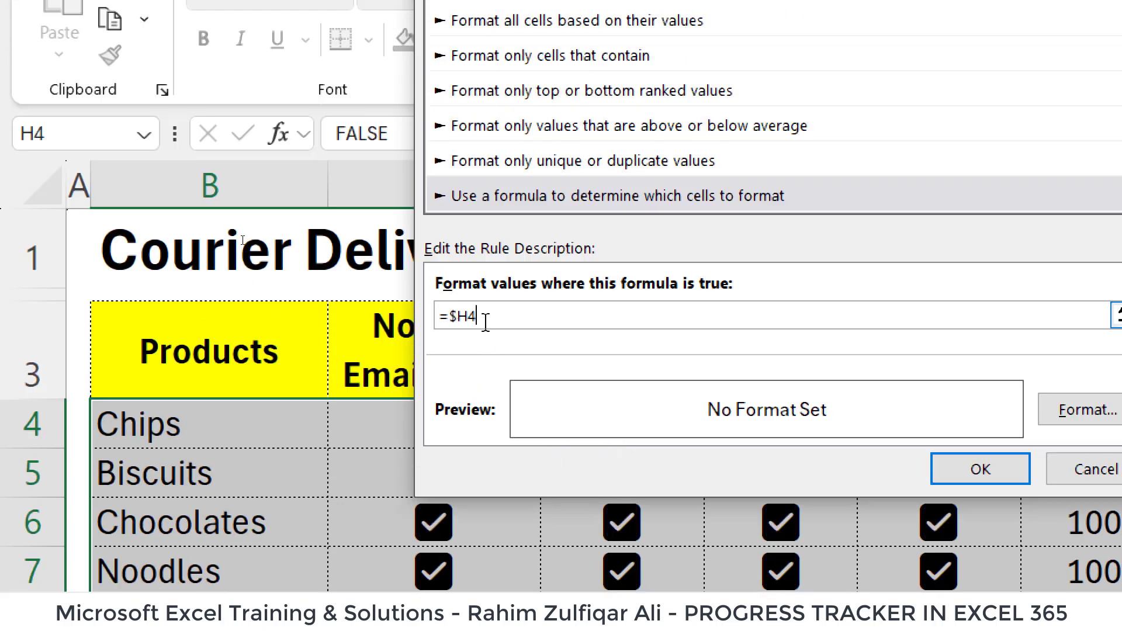
type("=\"Returned")
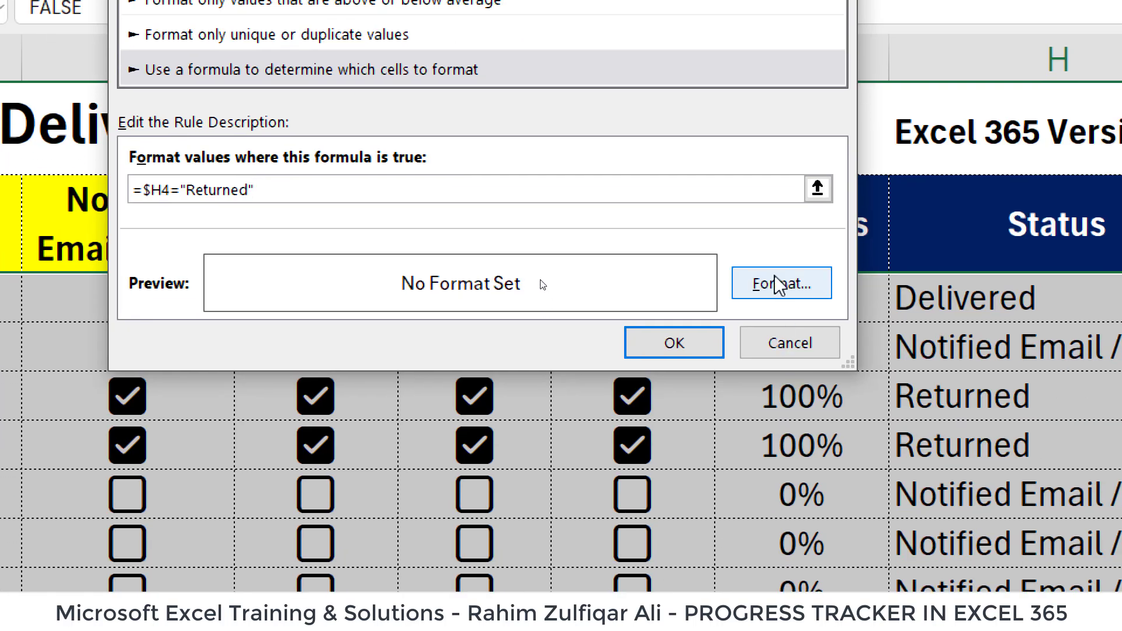
Format matching rows with dark red fill and bold white strikethrough text.
left_click(1087, 416)
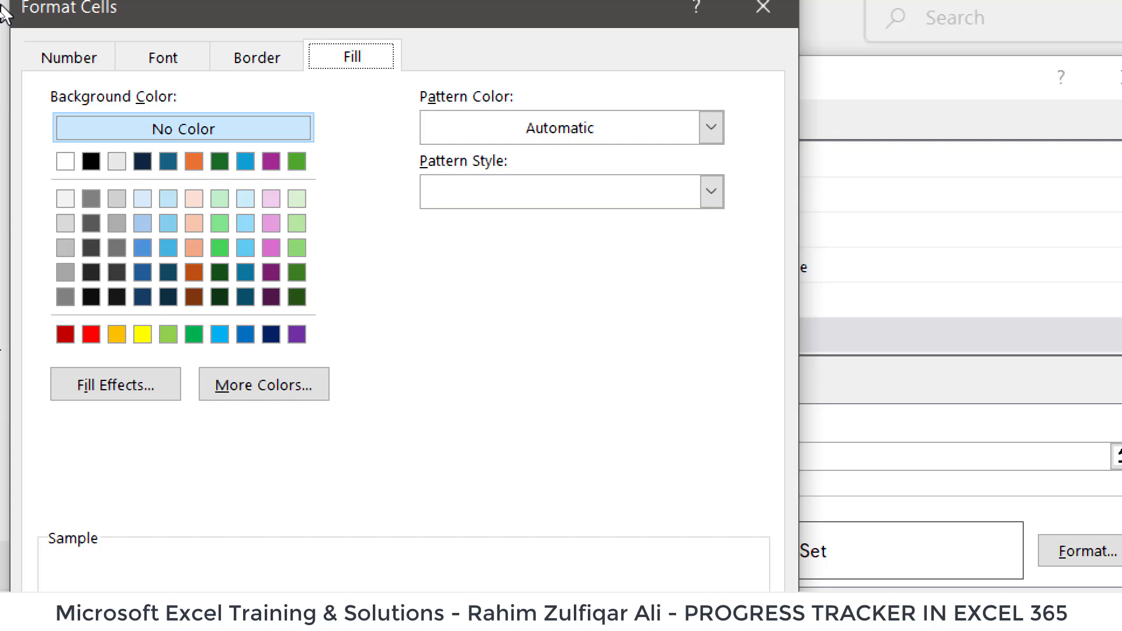
left_click(66, 334)
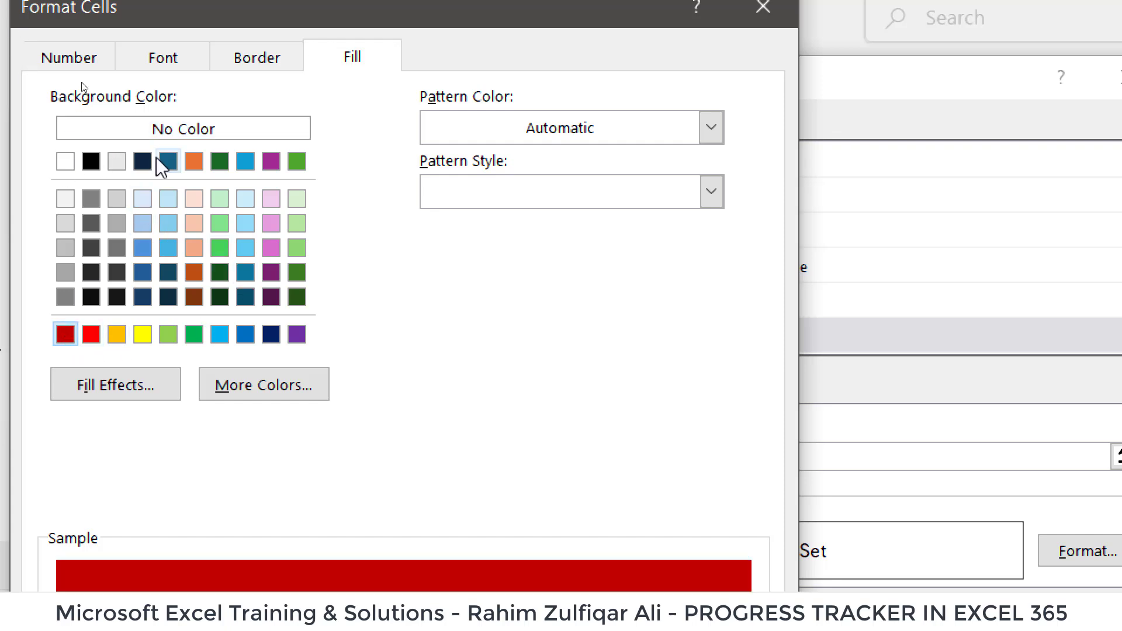
left_click(248, 64)
left_click(178, 71)
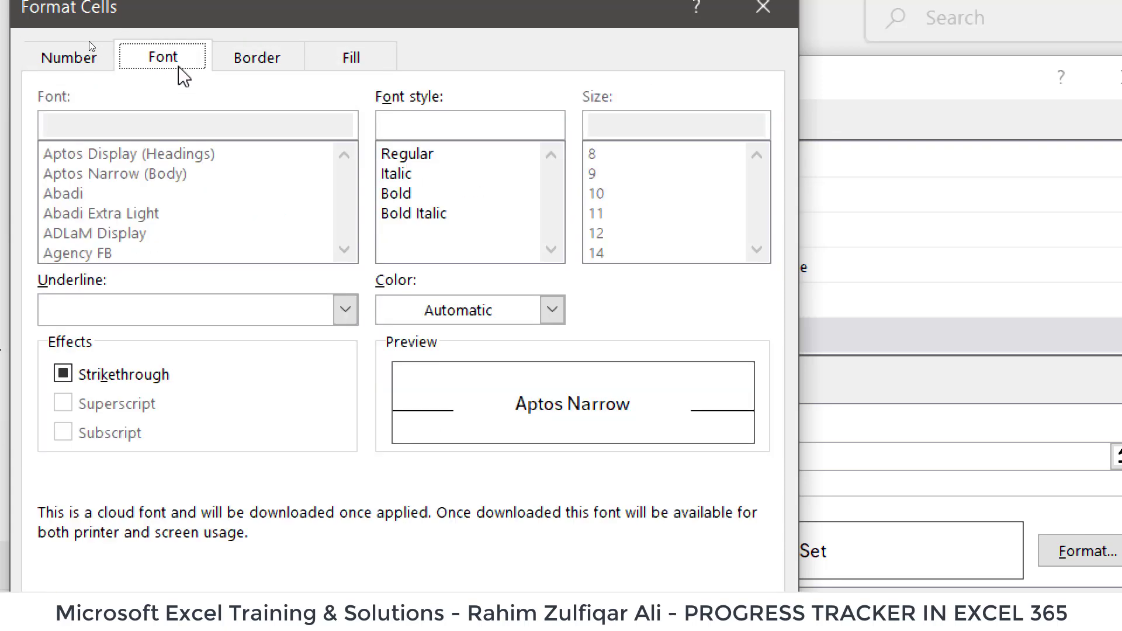
left_click(400, 194)
left_click(412, 310)
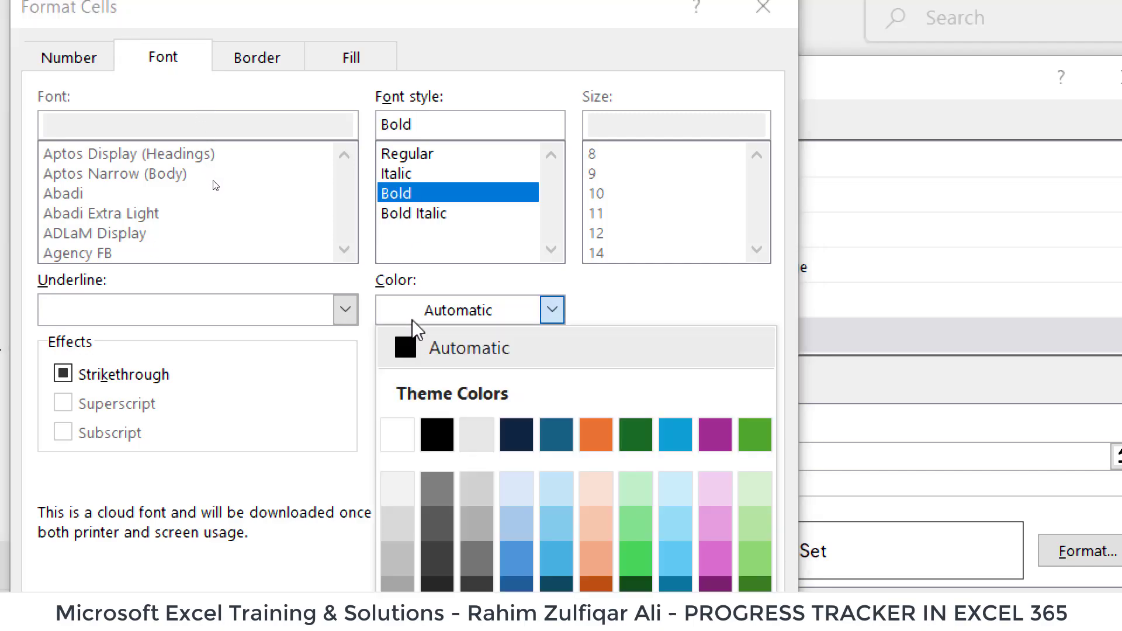
left_click(427, 431)
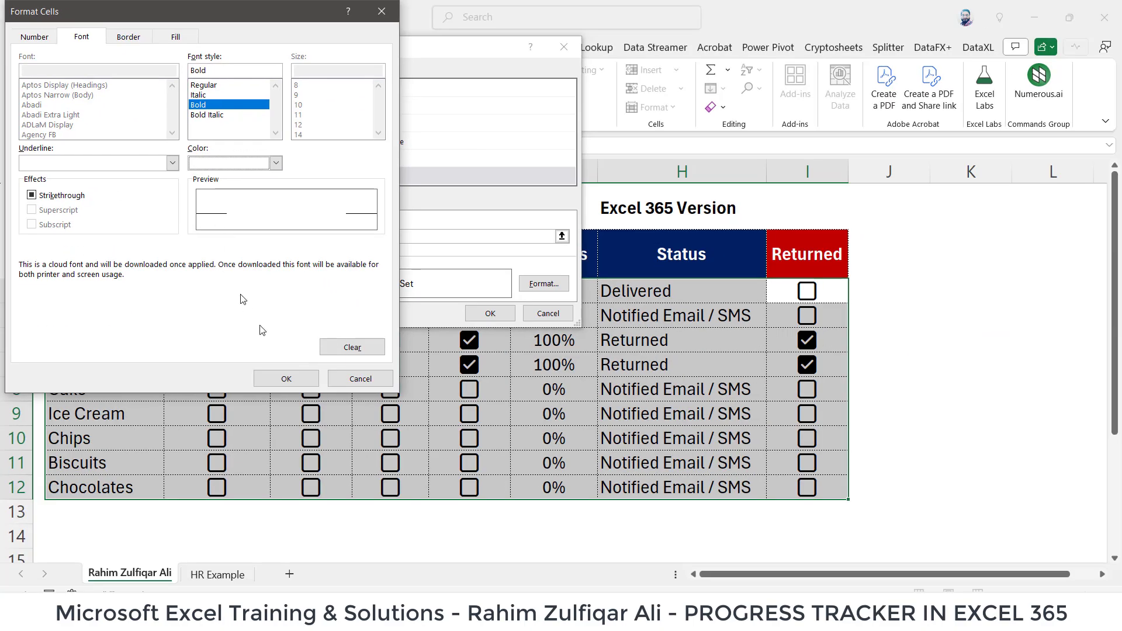
left_click(286, 377)
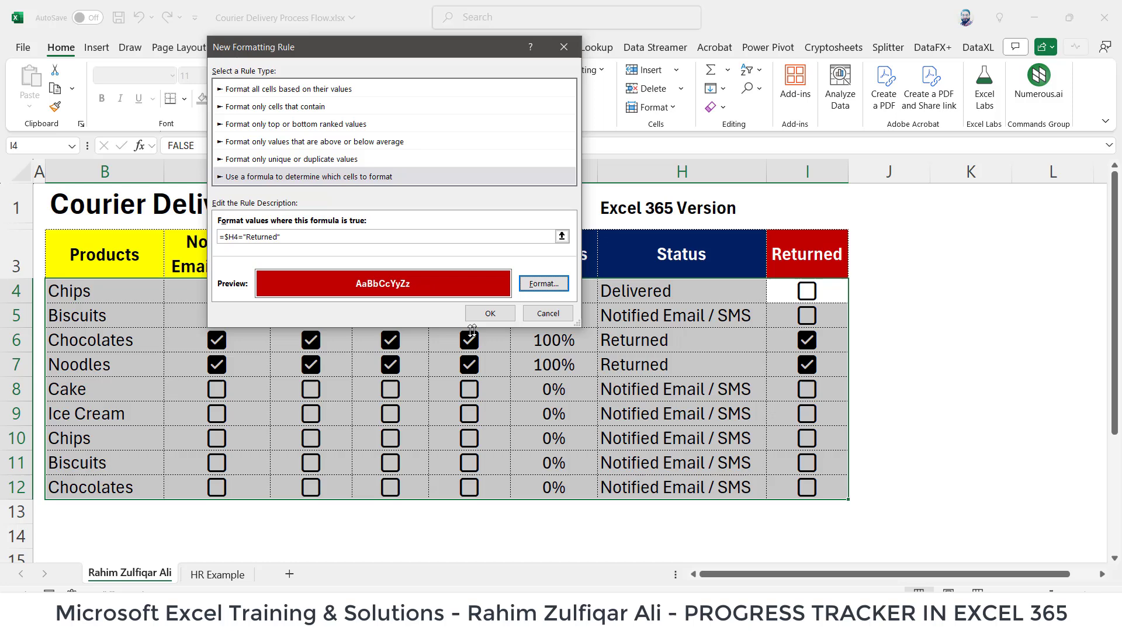
Apply the Returned highlight rule to the table and test it by toggling Ice Cream and Chips Returned.
left_click(490, 314)
left_click(576, 408)
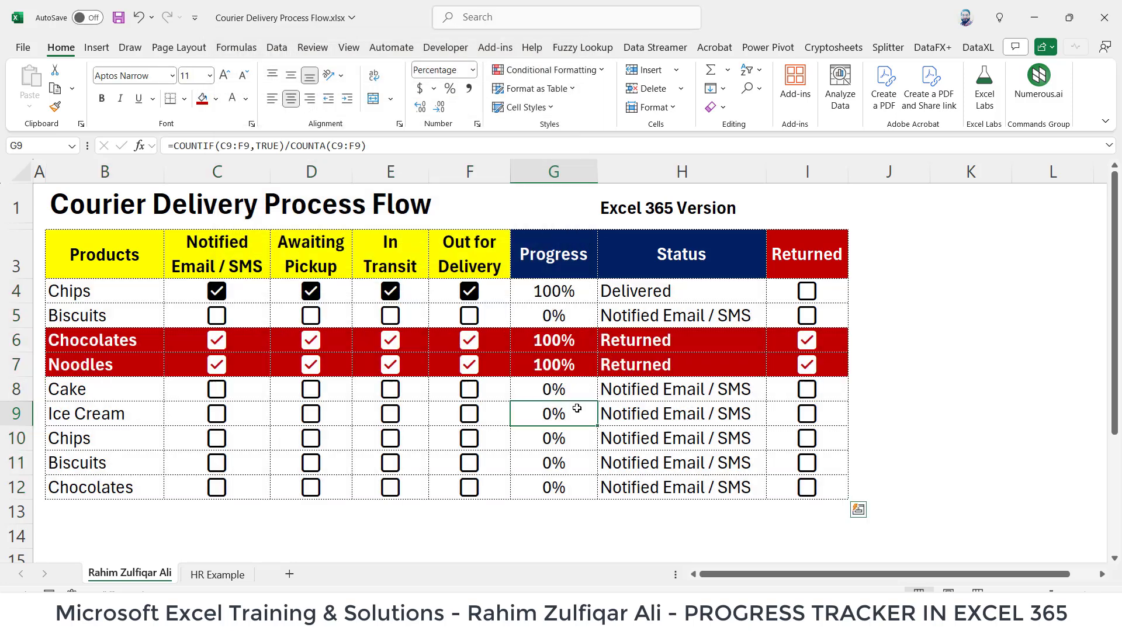
left_click(661, 343)
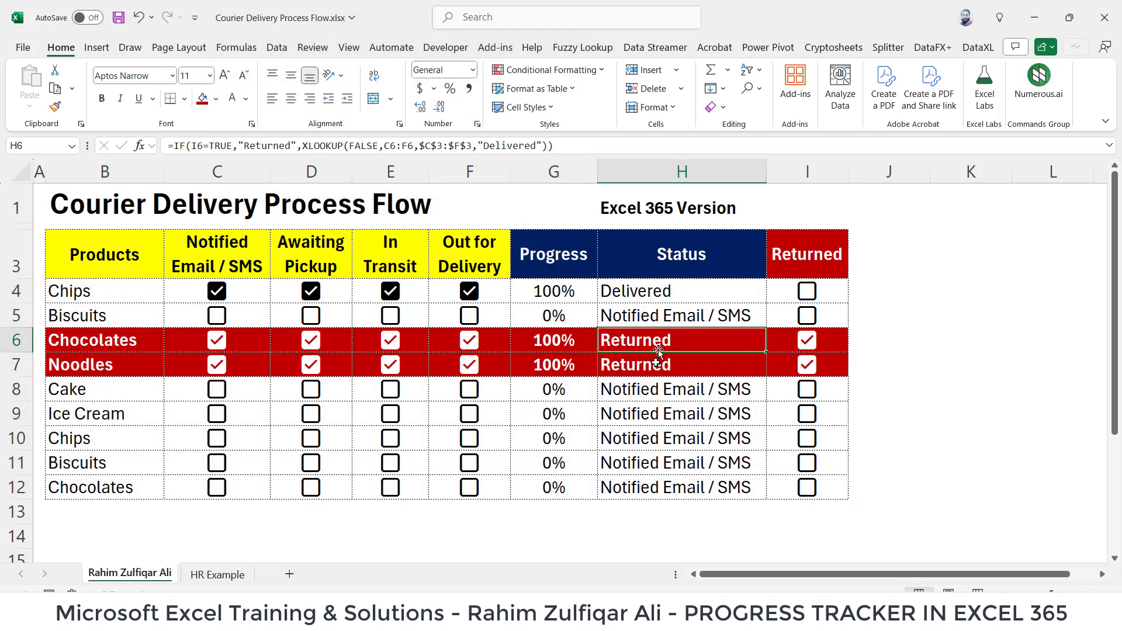
left_click(658, 365)
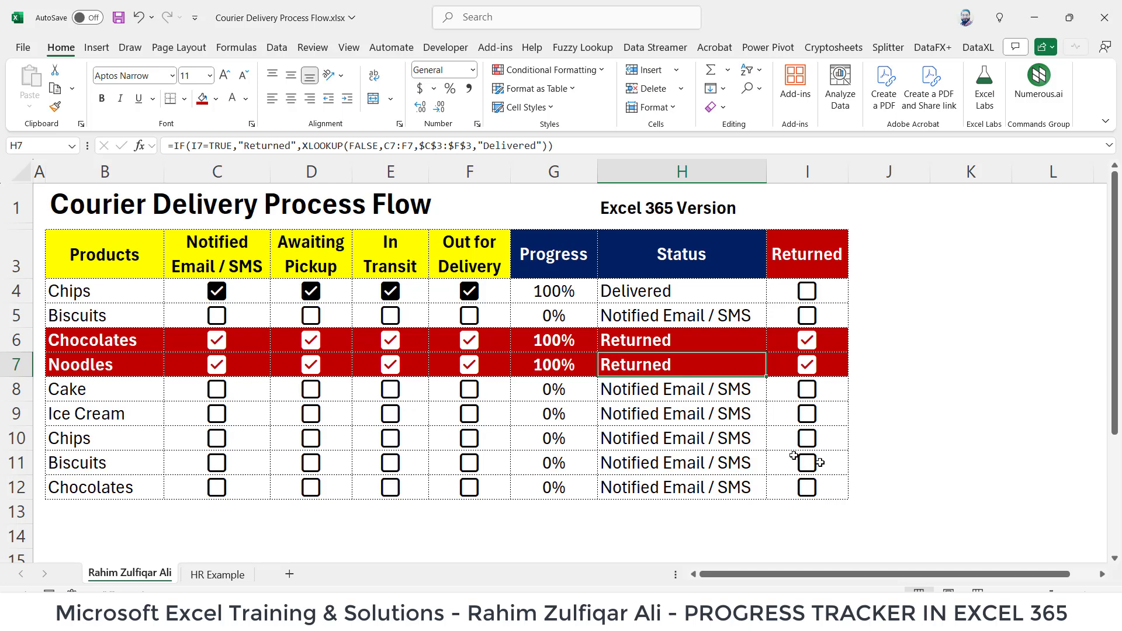
left_click(814, 416)
left_click(815, 417)
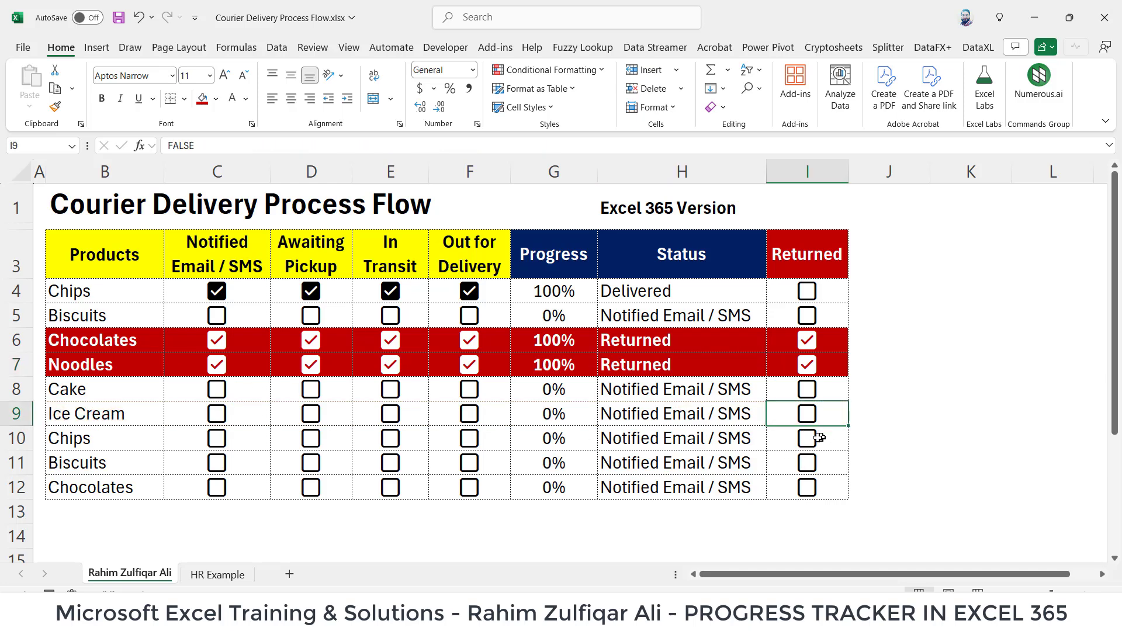
left_click(815, 438)
left_click(813, 438)
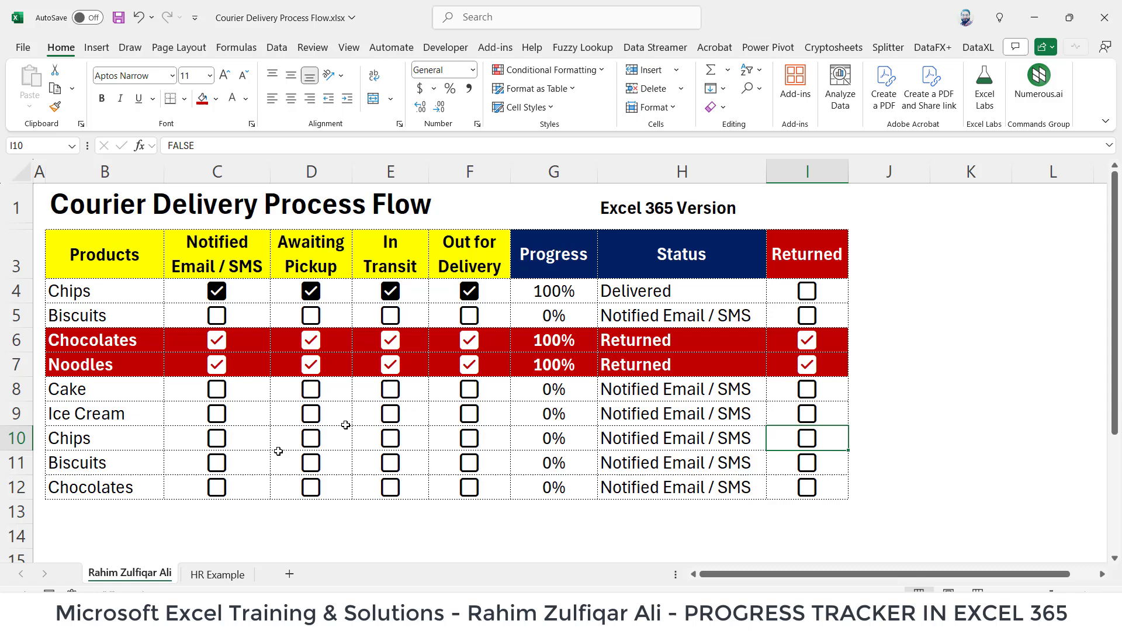
Tick all four delivery steps for Biscuits in row 11 and check its progress and status.
left_click(221, 464)
left_click(310, 463)
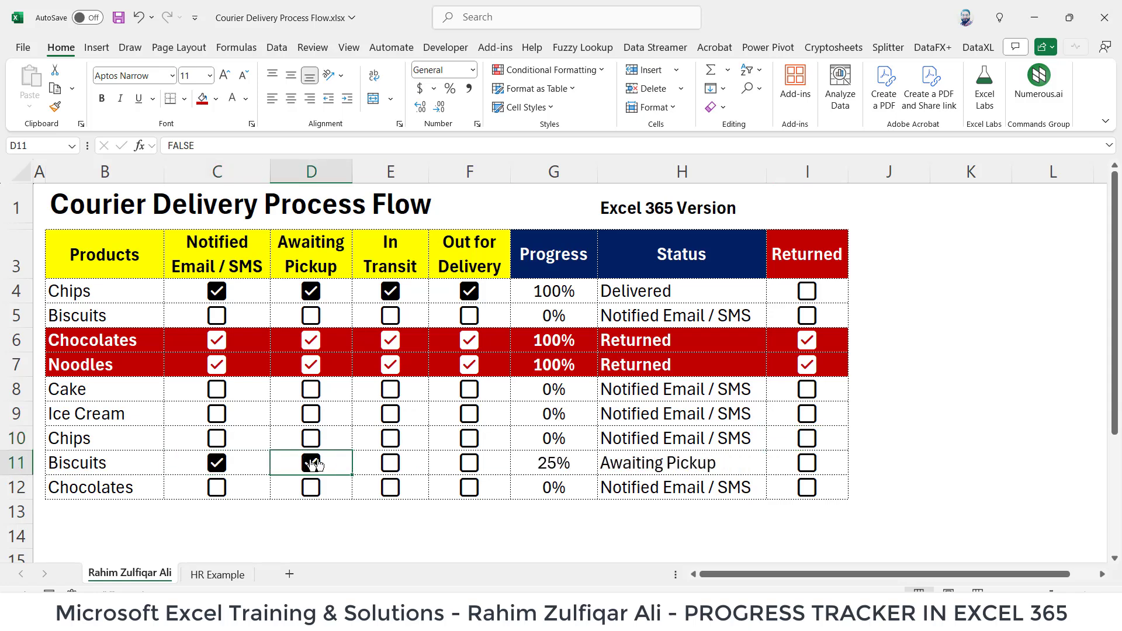
left_click(390, 465)
left_click(469, 463)
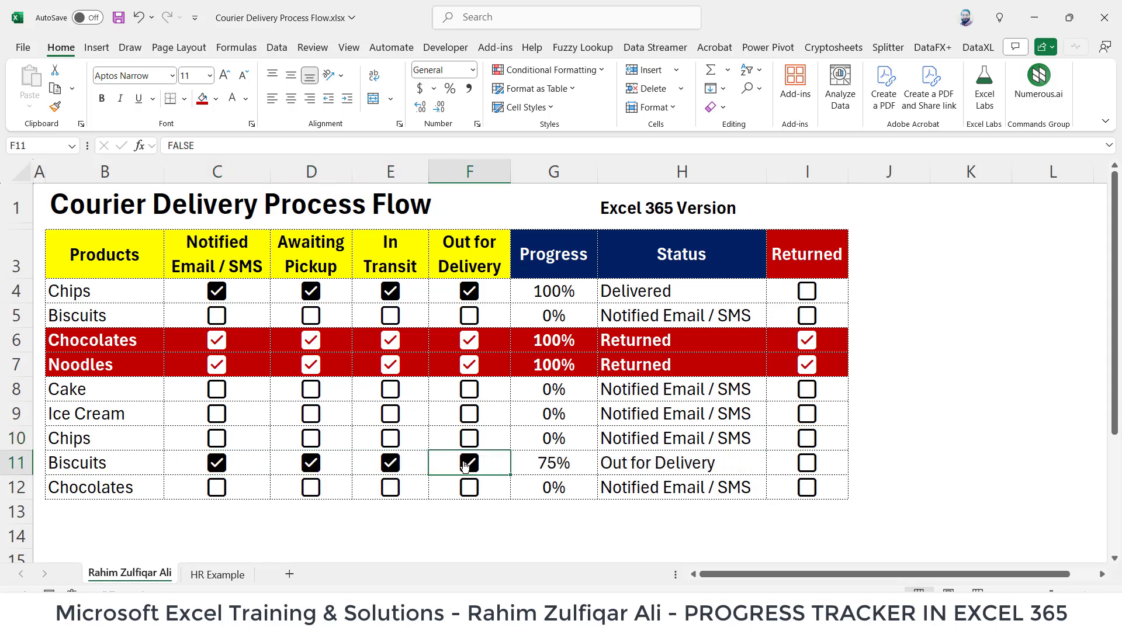
left_click(538, 460)
double_click(678, 464)
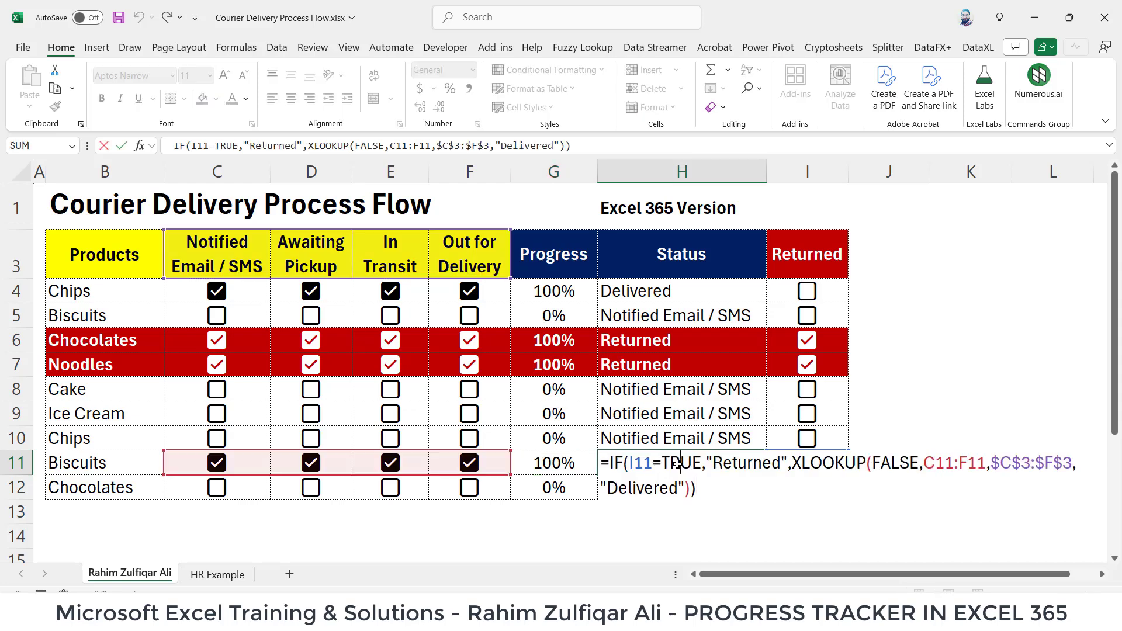
key("Escape")
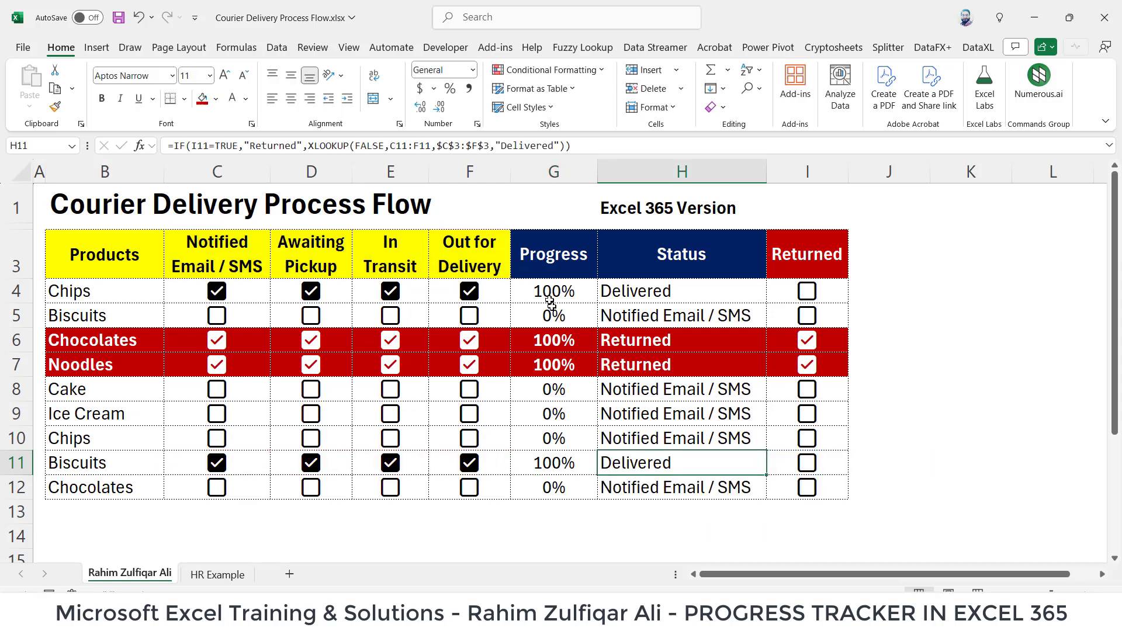
Review the Chips COUNTIF progress formula in G4 and IF/XLOOKUP status formula in H4.
left_click(551, 291)
double_click(551, 292)
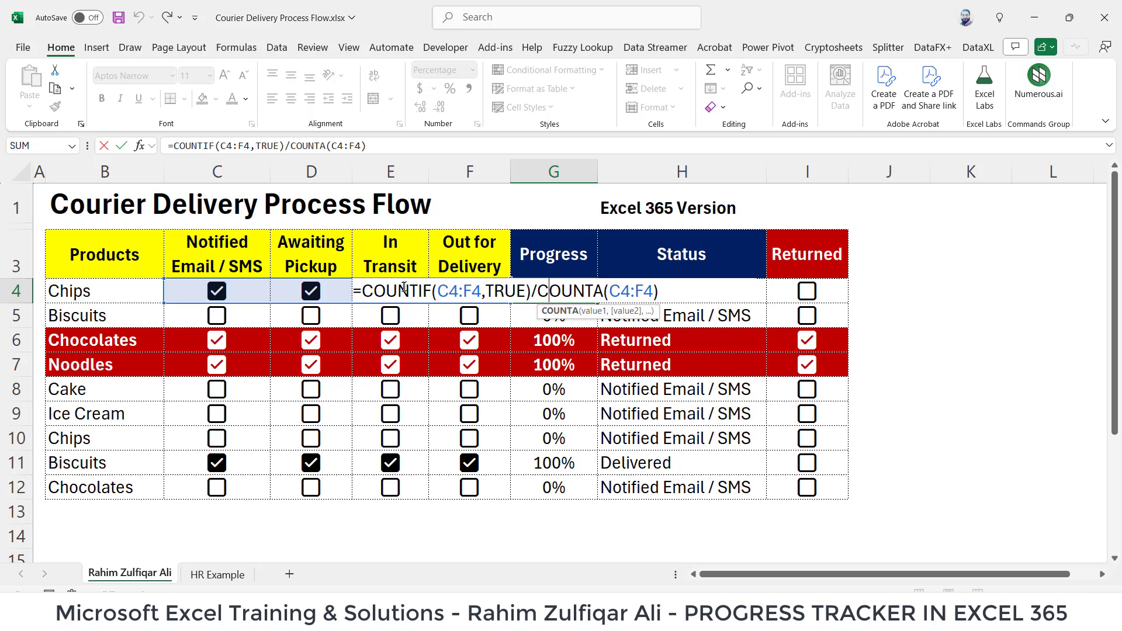
left_click(426, 289)
key("Escape")
double_click(694, 289)
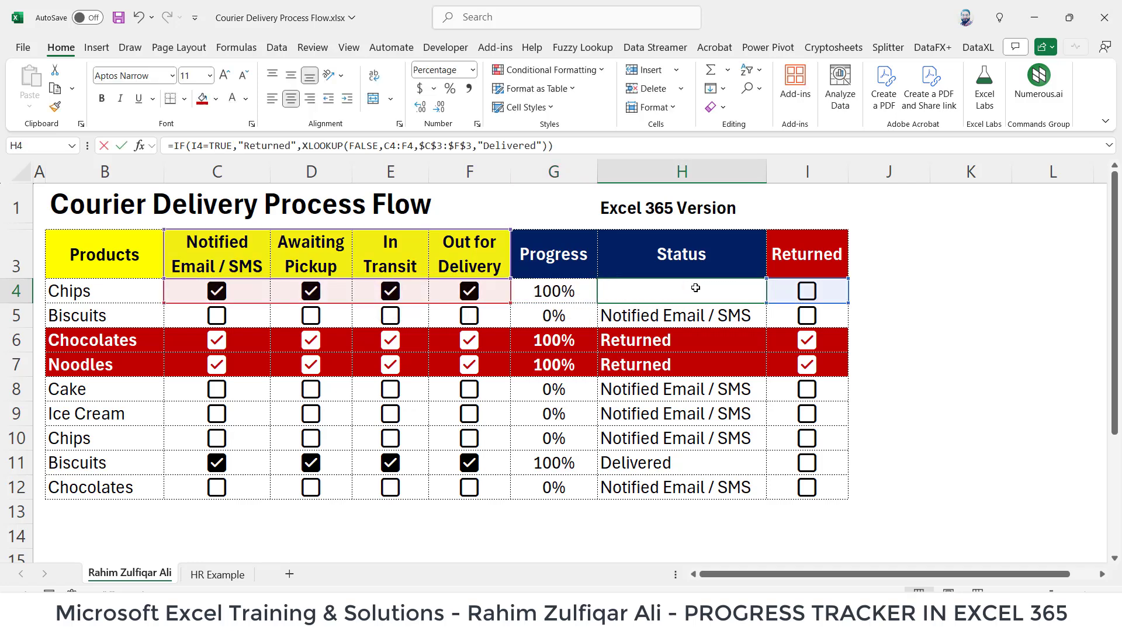
left_click(796, 292)
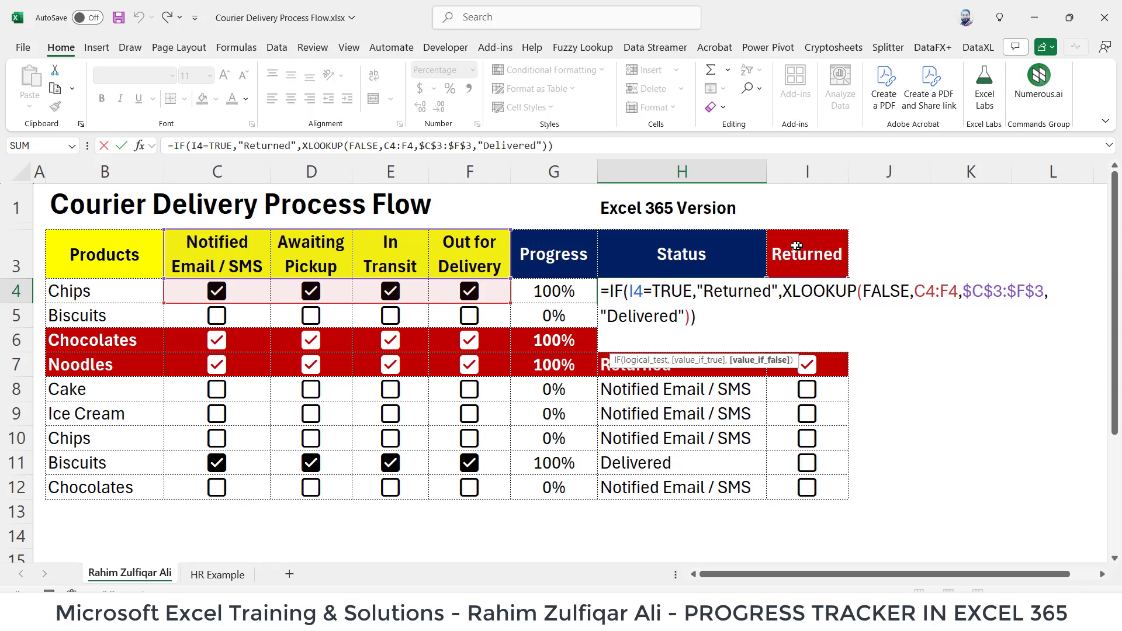
left_click(724, 291)
key("Escape")
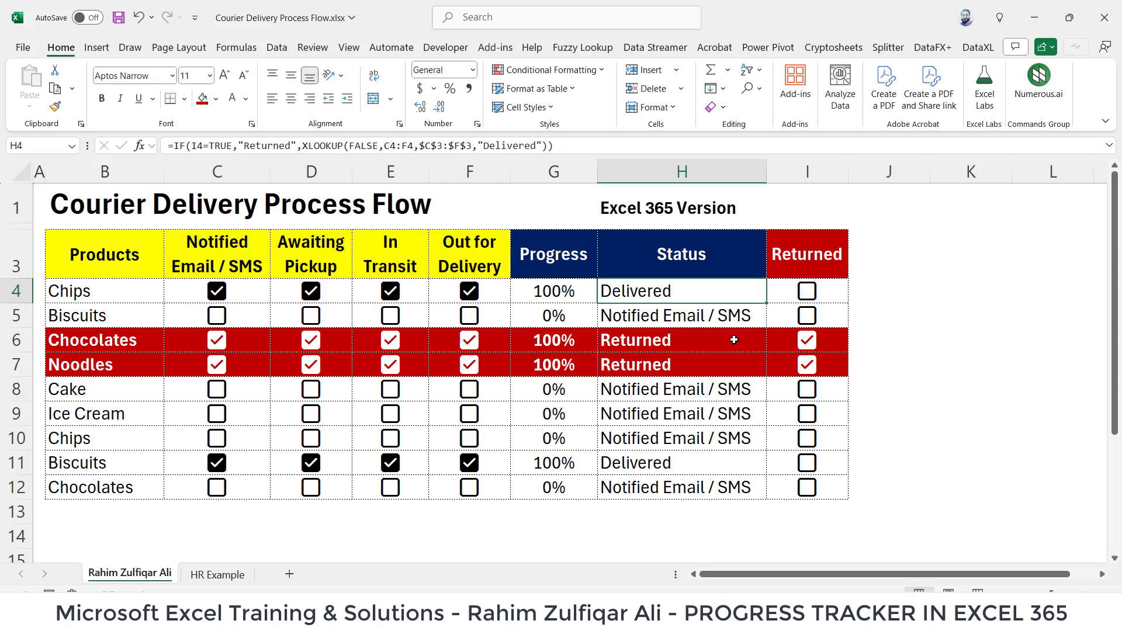
left_click(363, 316)
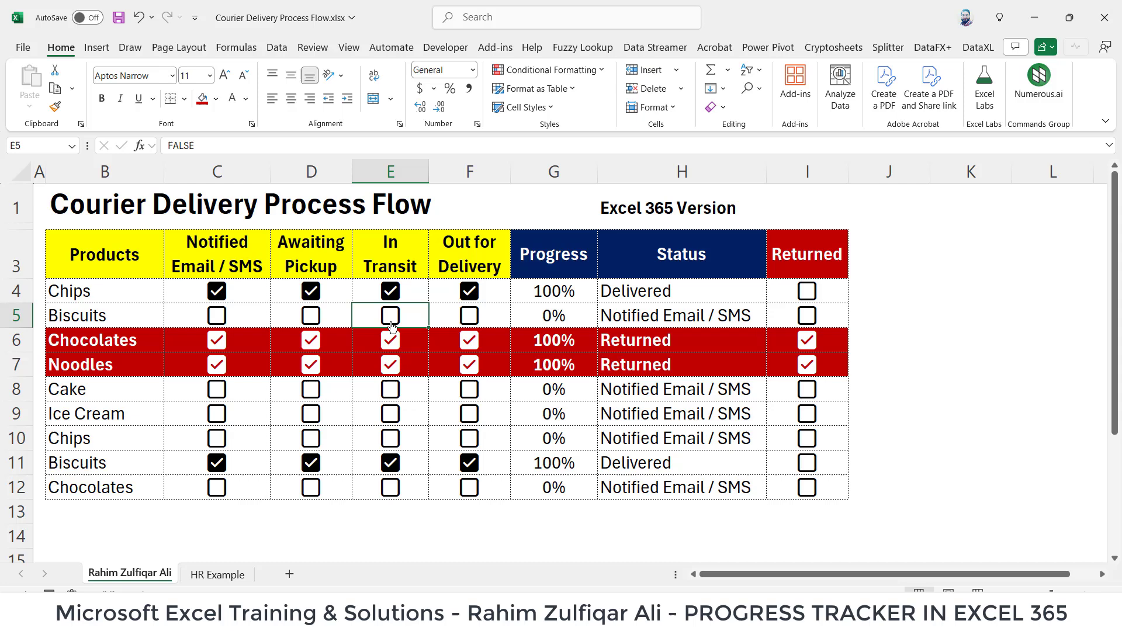
double_click(546, 287)
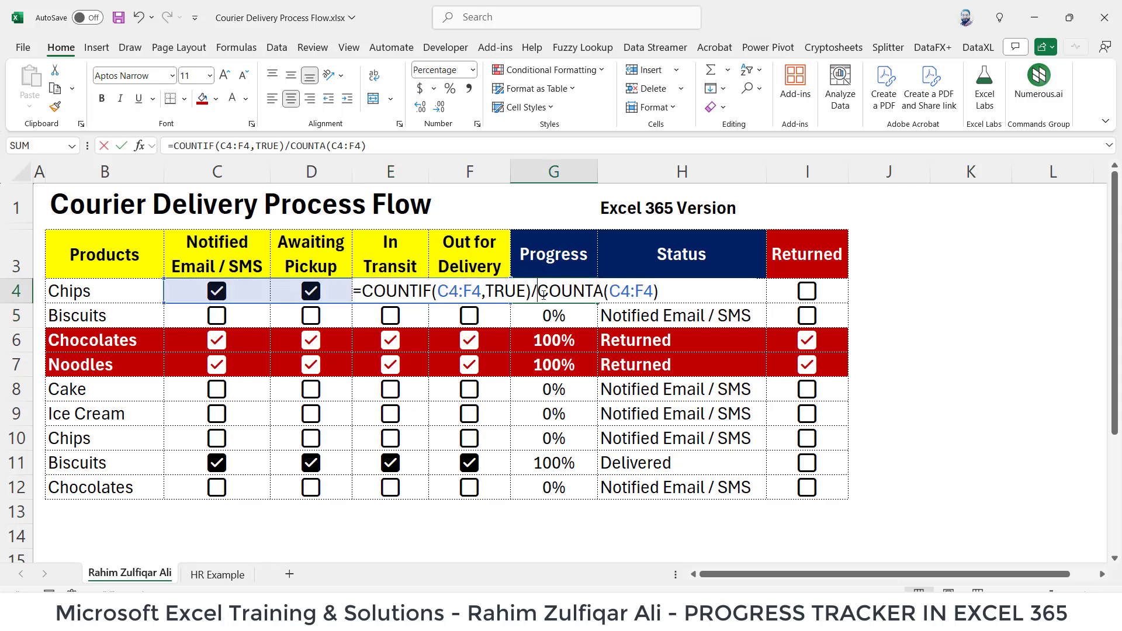
left_click(685, 292)
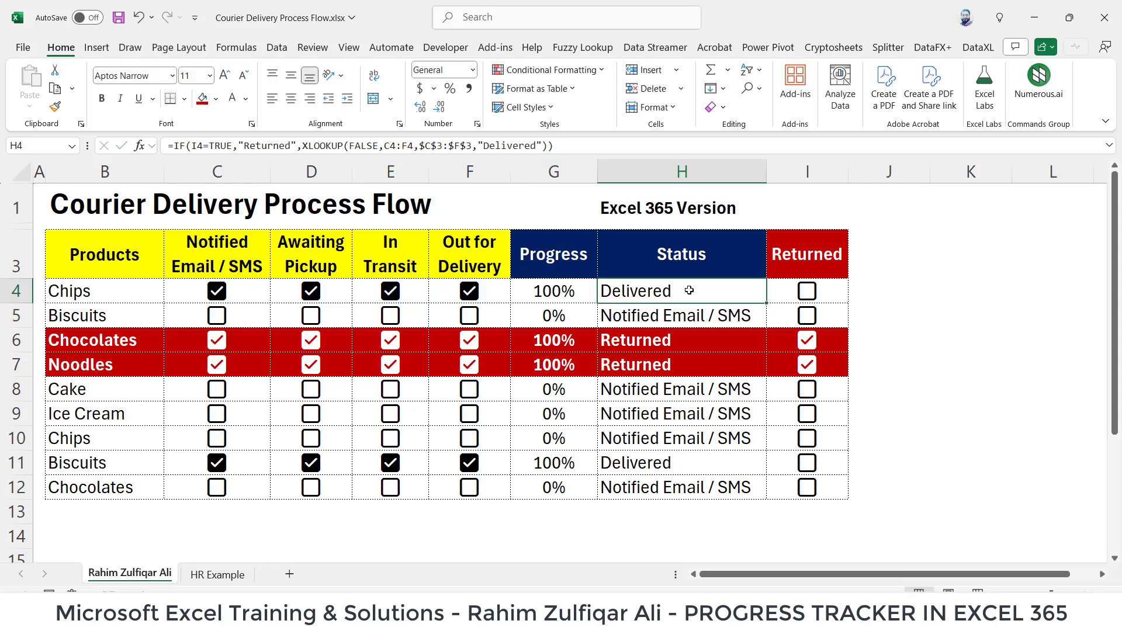
Go to the HR Example sheet and inspect candidate Kashif's hiring step values.
left_click(227, 575)
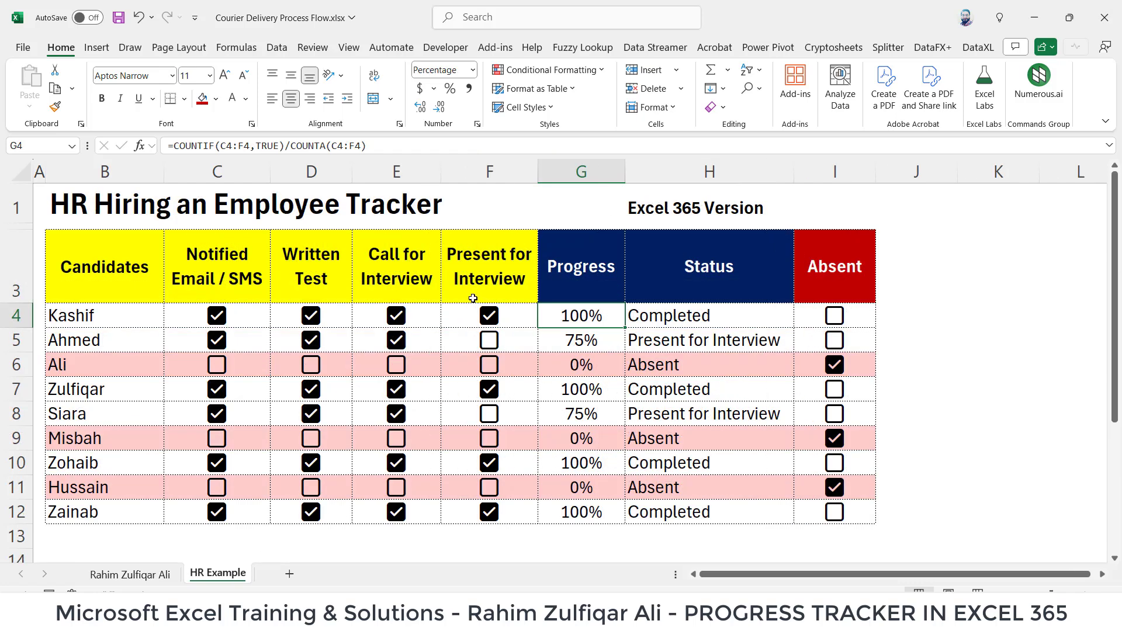
left_click(494, 267)
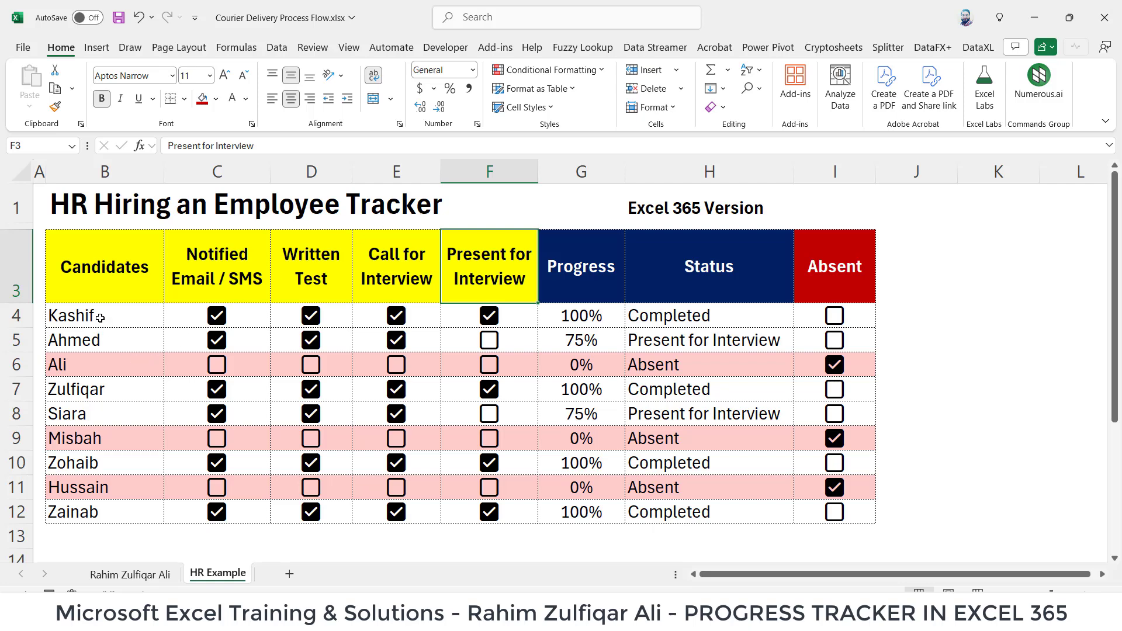
left_click_drag(100, 318, 90, 511)
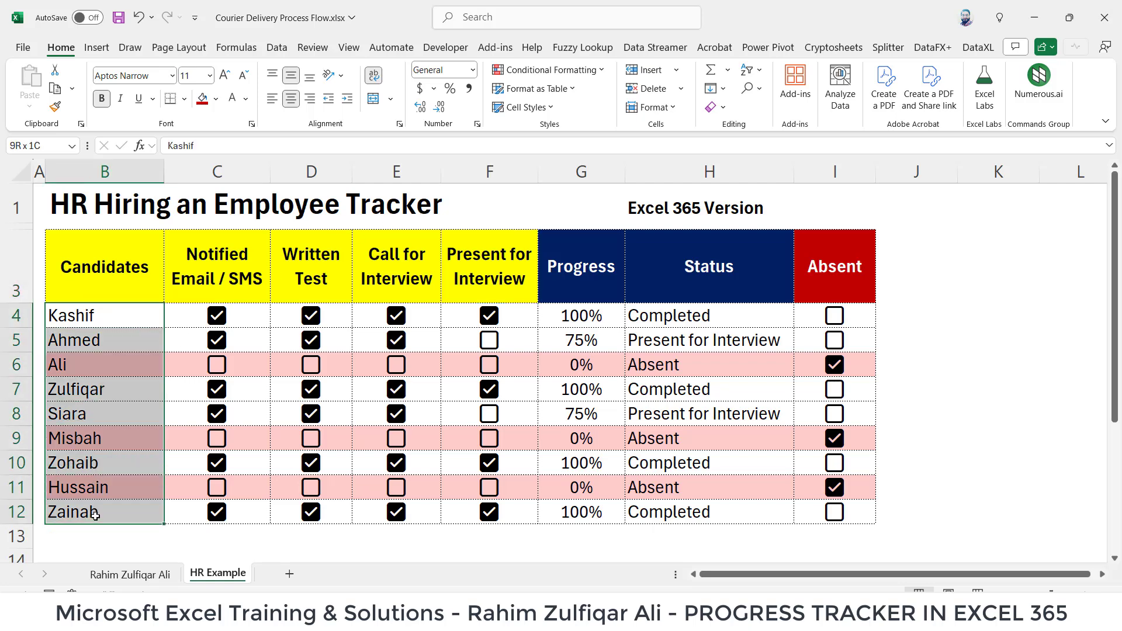
left_click(247, 321)
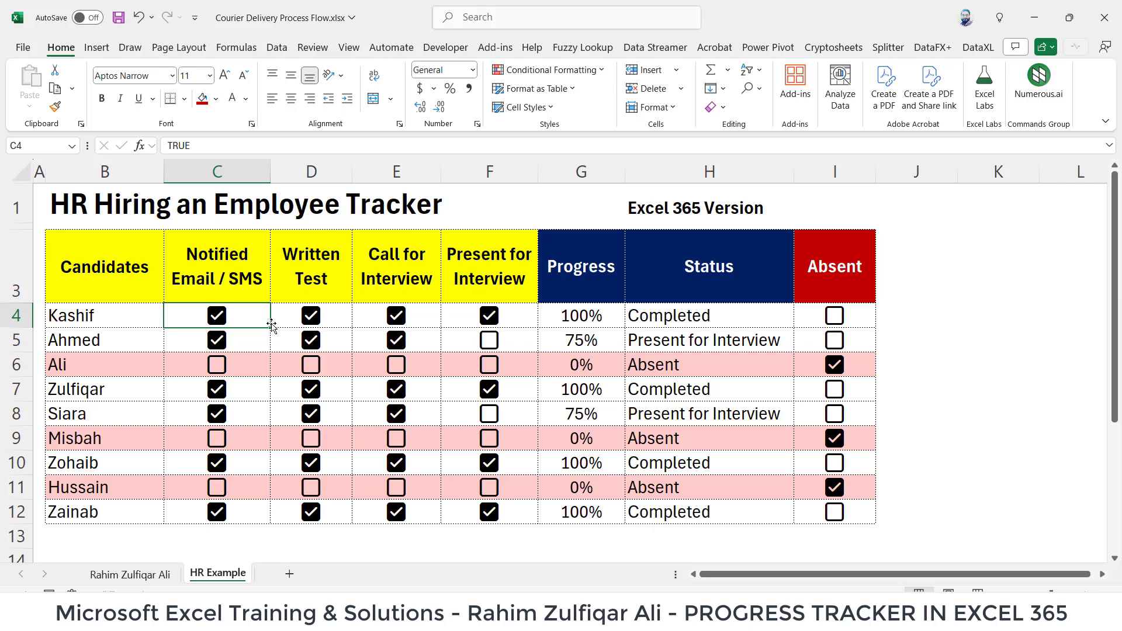
left_click(328, 316)
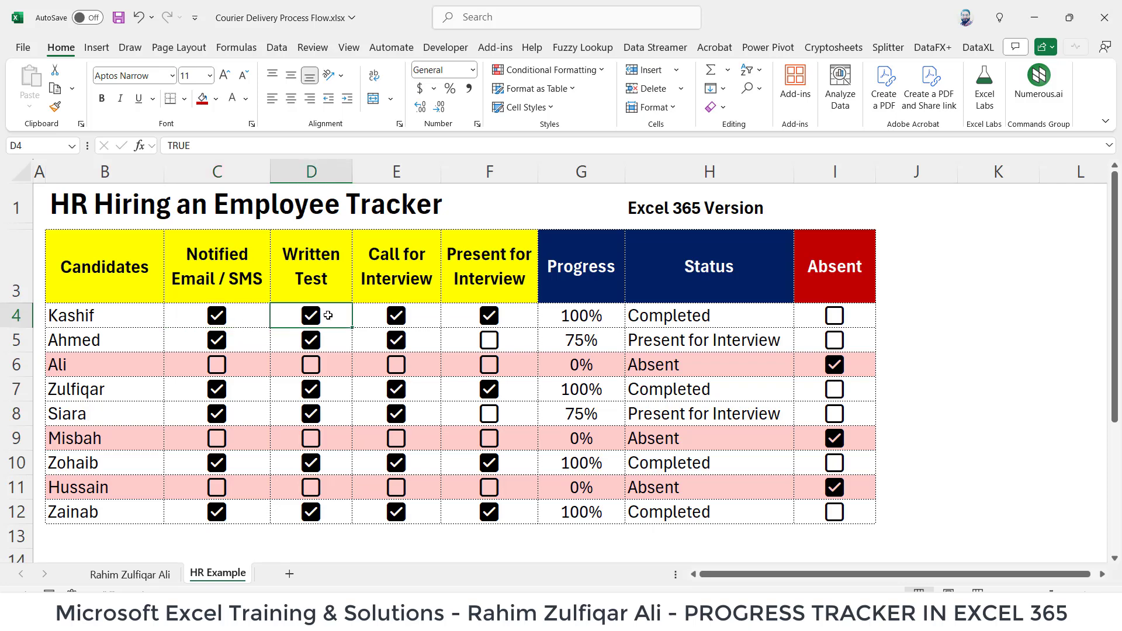
left_click(431, 322)
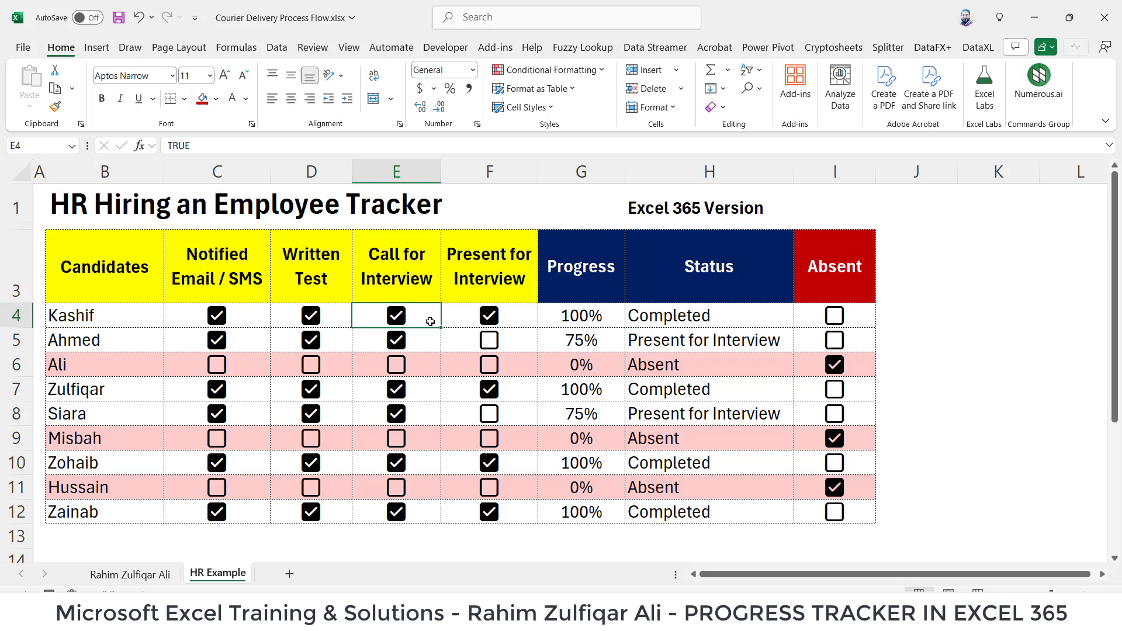
left_click(525, 322)
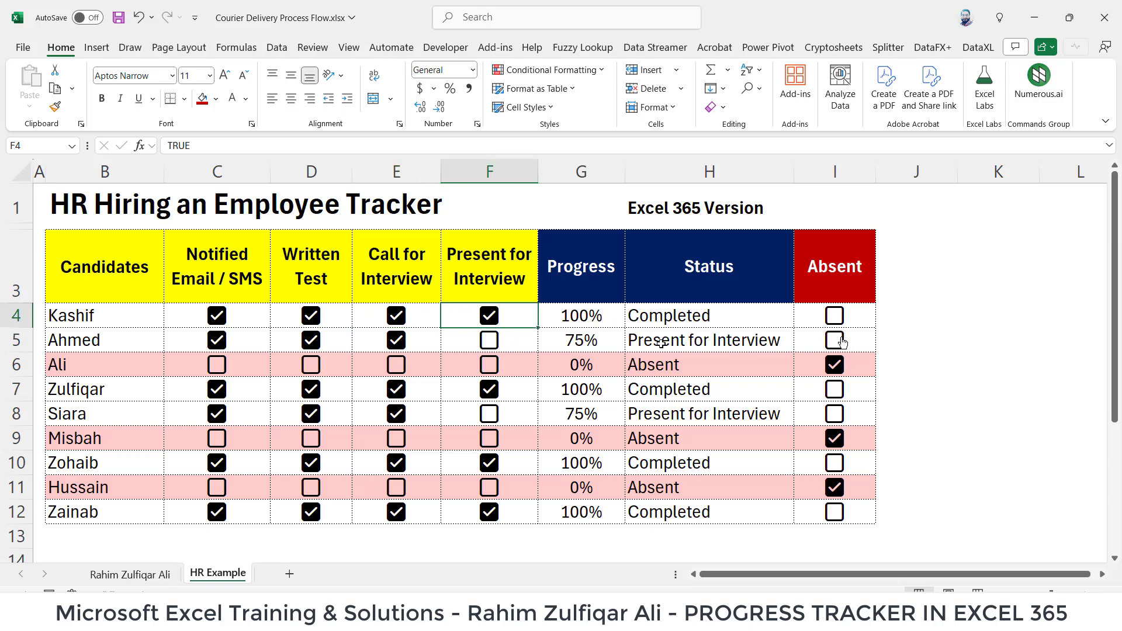
Toggle Ali's Absent mark off and on to test the pink shading, leaving him Absent.
left_click(834, 366)
left_click(834, 366)
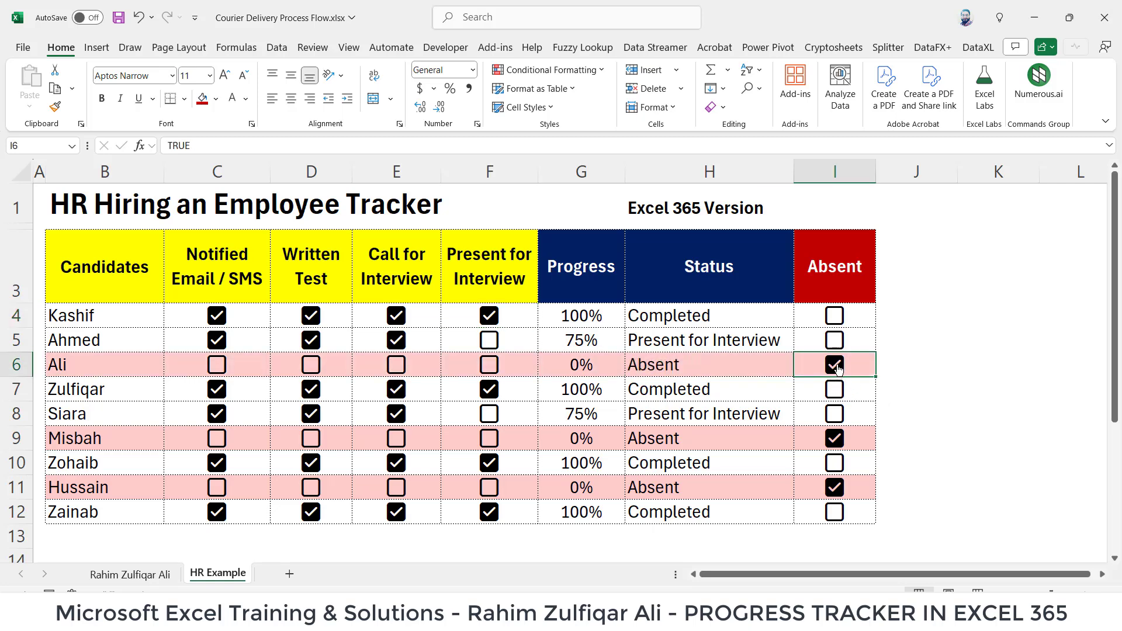
left_click(834, 366)
left_click(834, 366)
left_click(657, 362)
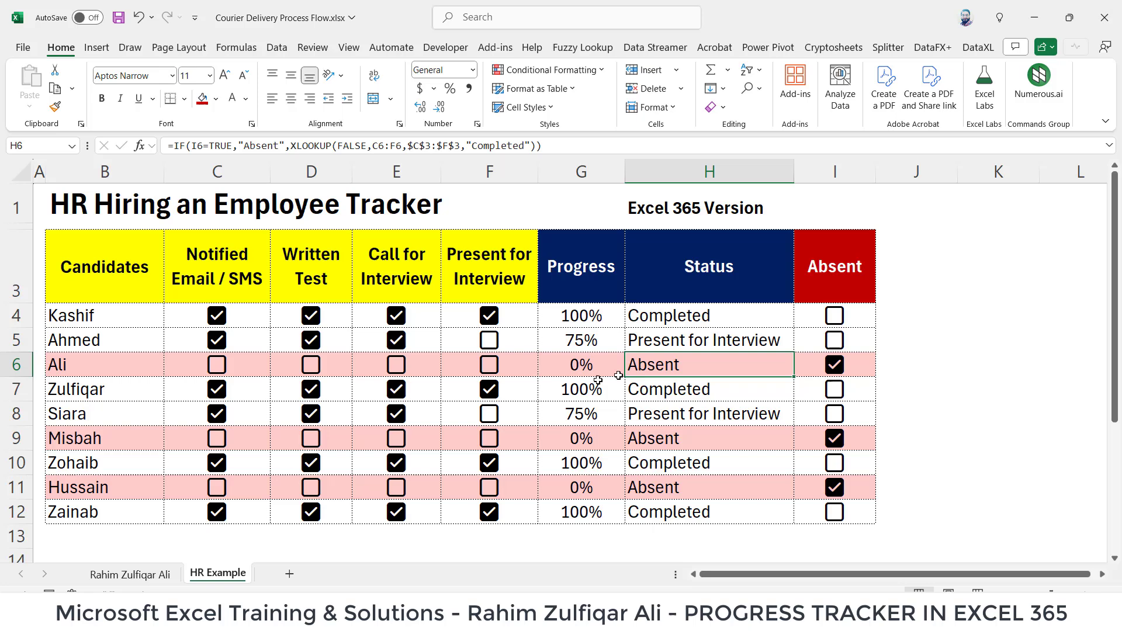
left_click(835, 366)
left_click(834, 367)
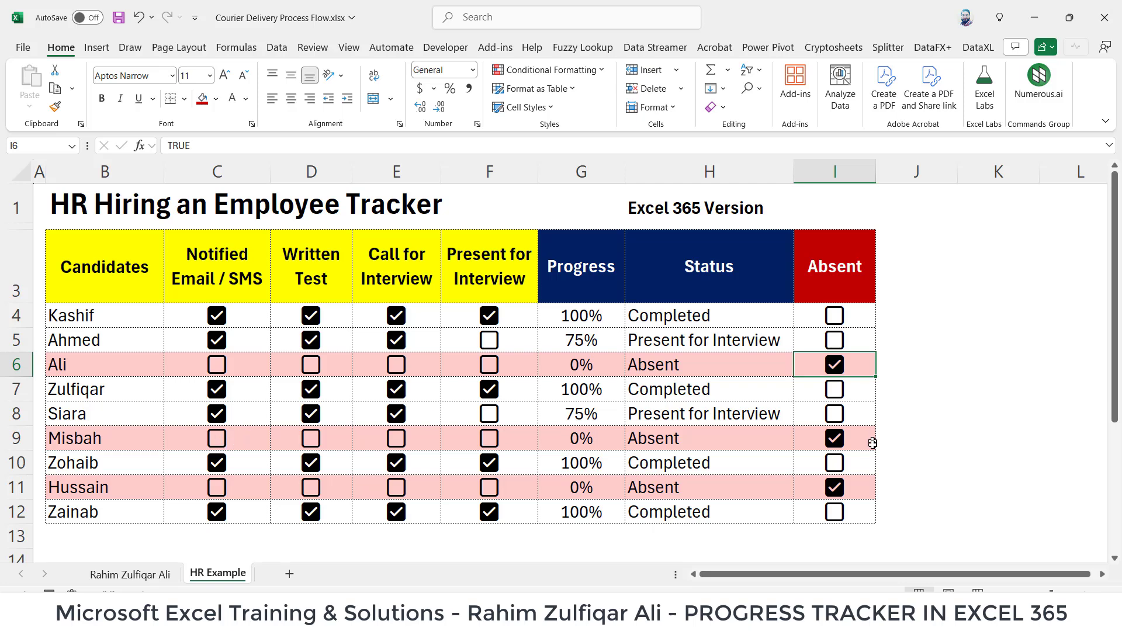
Clear Misbah's Absent mark and tick all four of her steps to reach Completed.
left_click(842, 447)
left_click(217, 438)
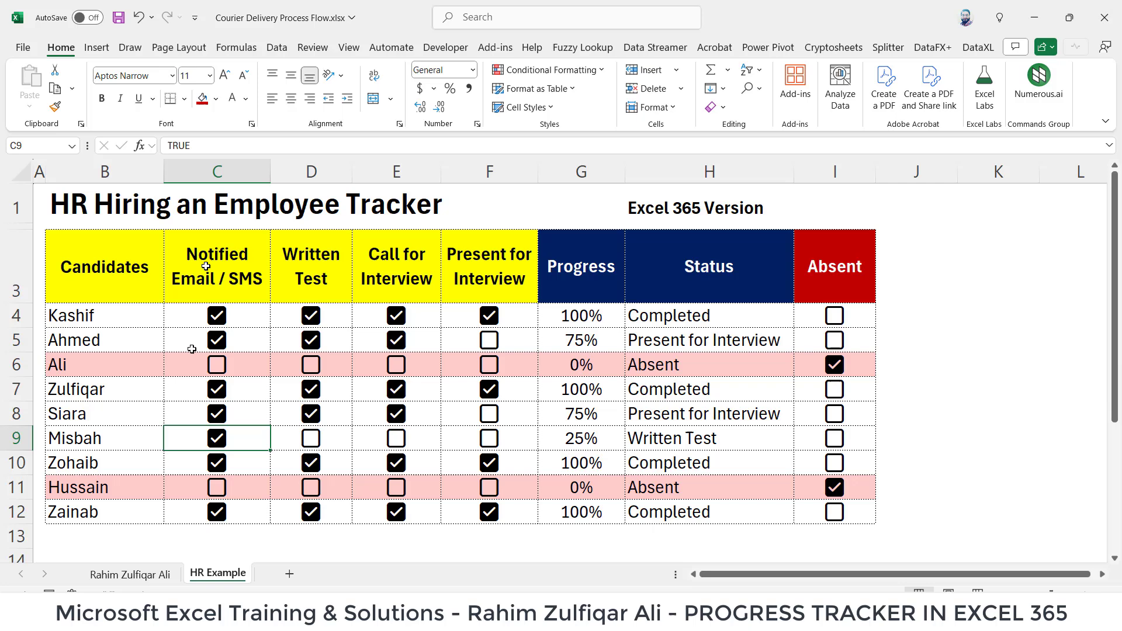
left_click(614, 439)
left_click(695, 440)
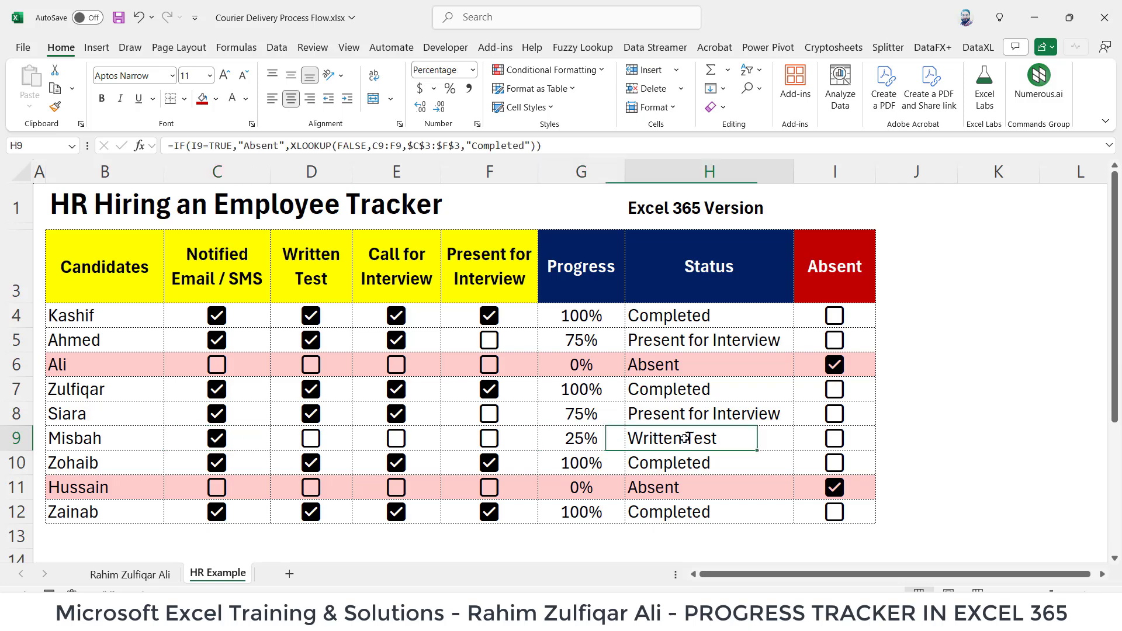
left_click(311, 440)
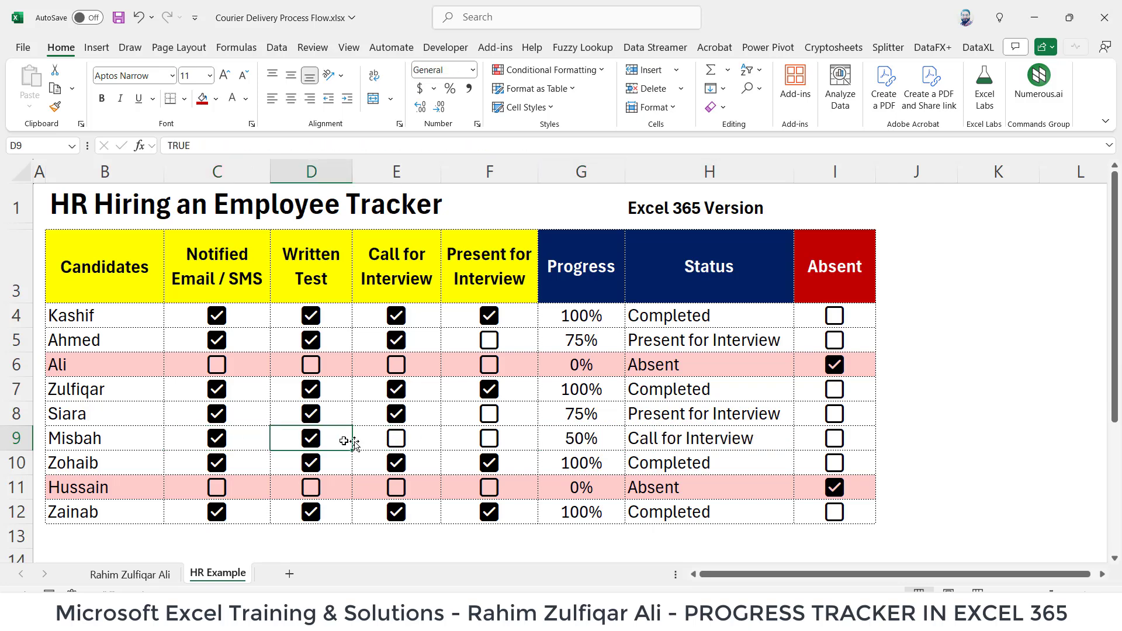
left_click(396, 439)
left_click(490, 439)
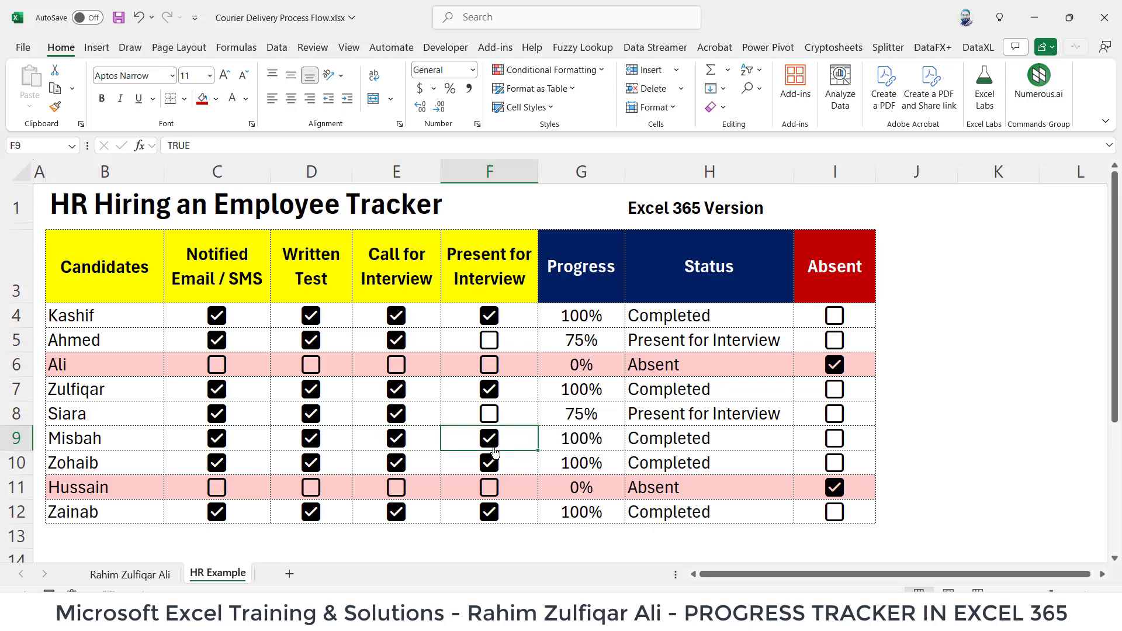
left_click(704, 448)
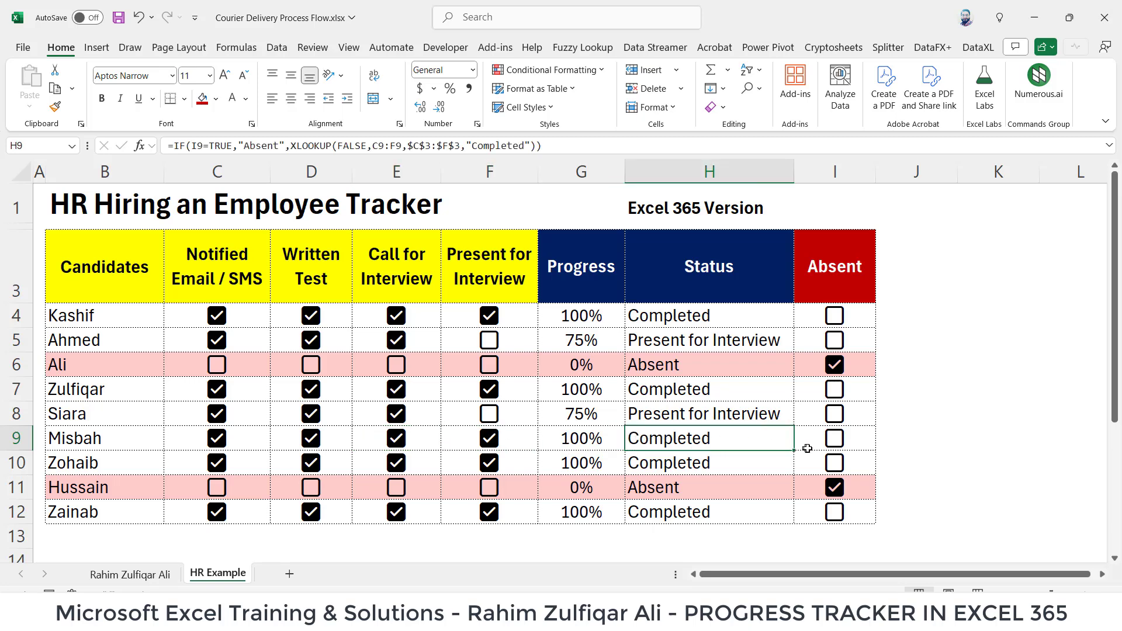
Mark Misbah Absent and untick her later steps, leaving her Notified at 25%.
left_click(835, 439)
left_click(485, 443)
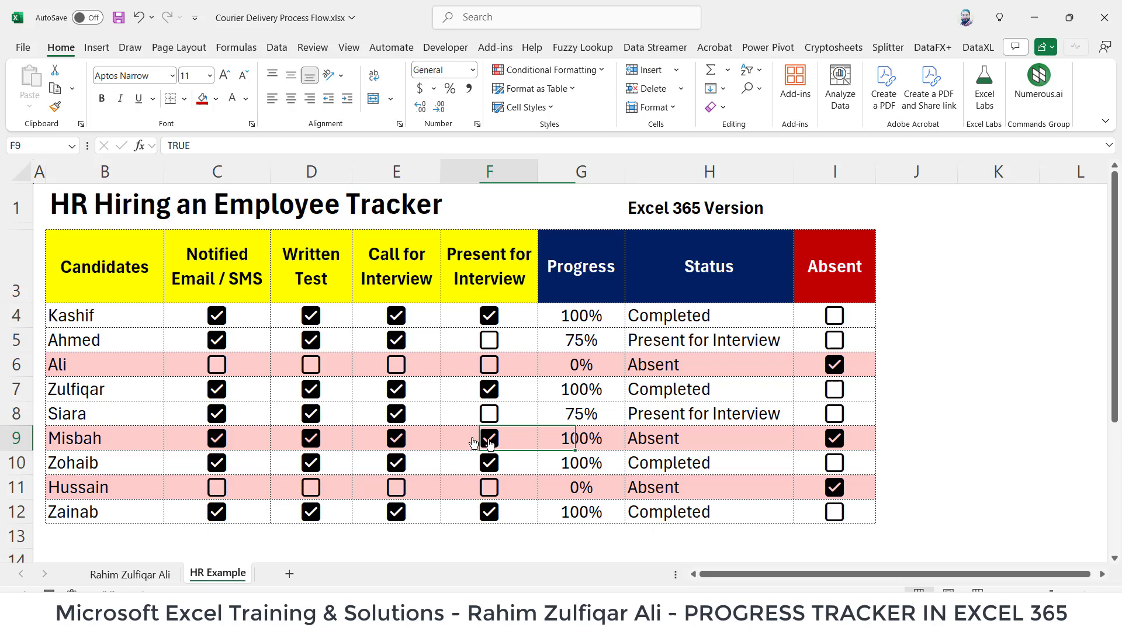
left_click(388, 438)
left_click(308, 438)
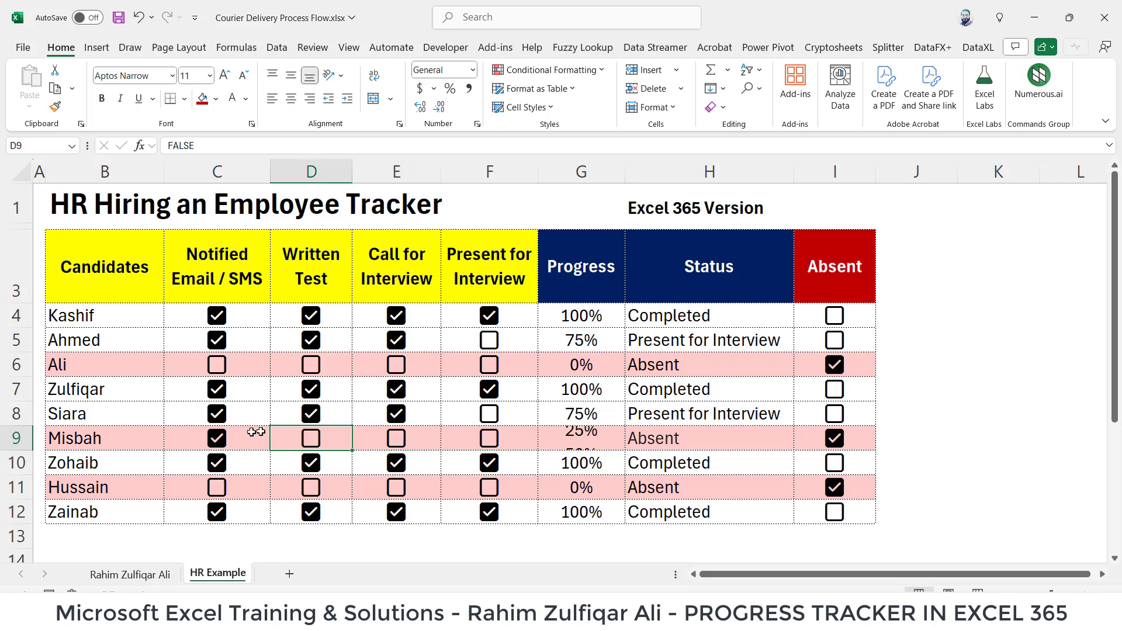
Reset Misbah to 0%, then recheck the Chips progress formula on the courier sheet.
left_click(216, 438)
left_click(131, 575)
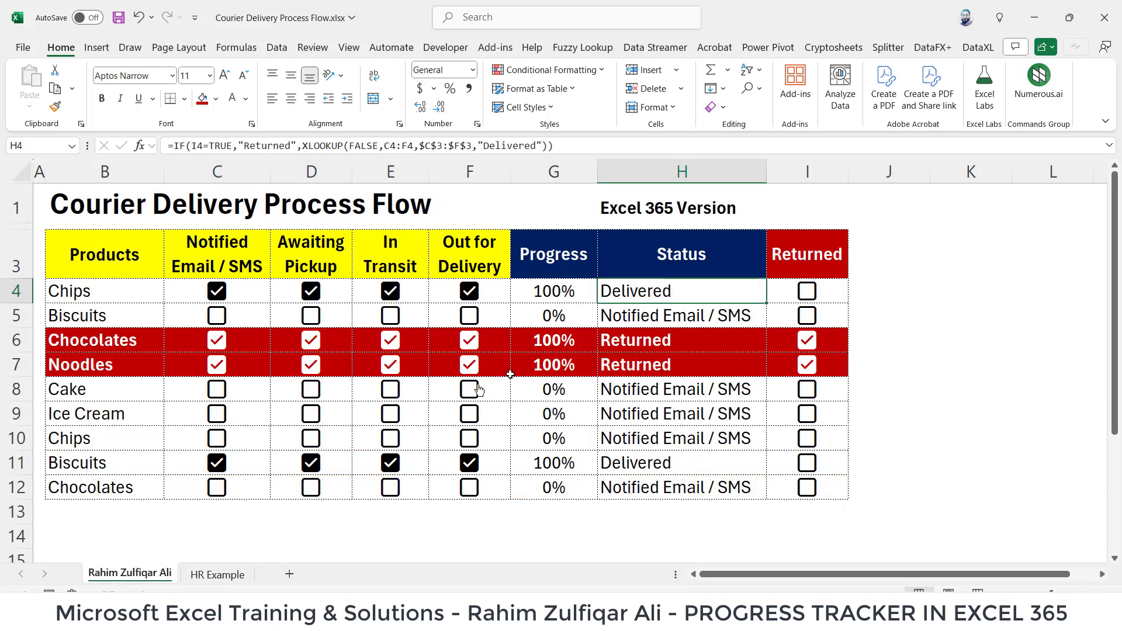
left_click(560, 297)
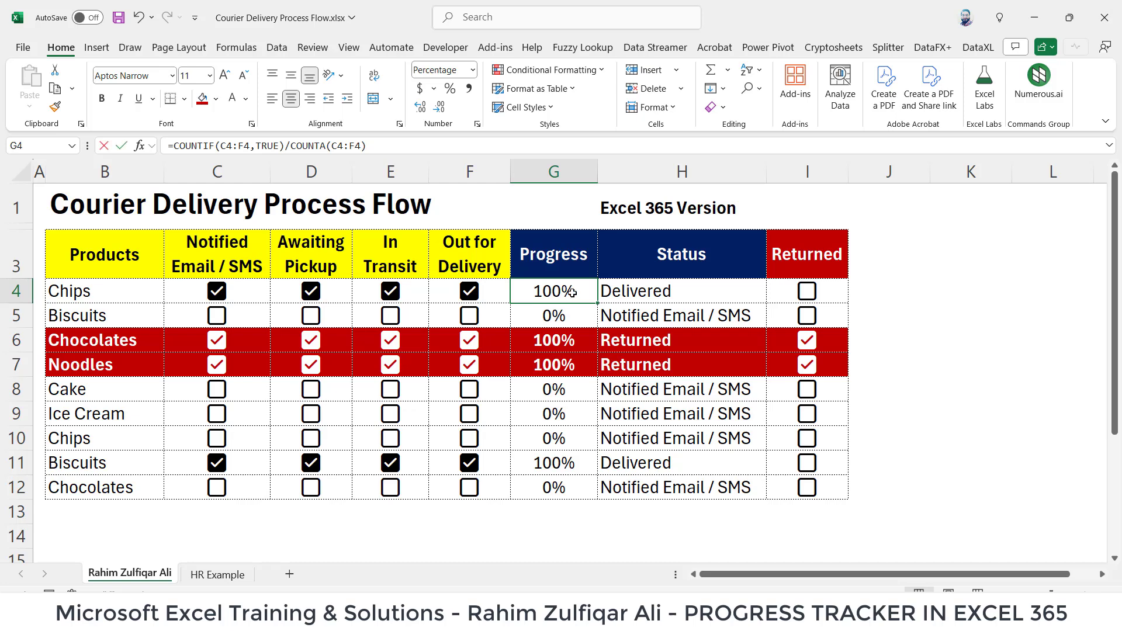
double_click(571, 292)
key("Escape")
Recheck the Chips status formula and bring up the Insert tab's checkbox options.
double_click(684, 292)
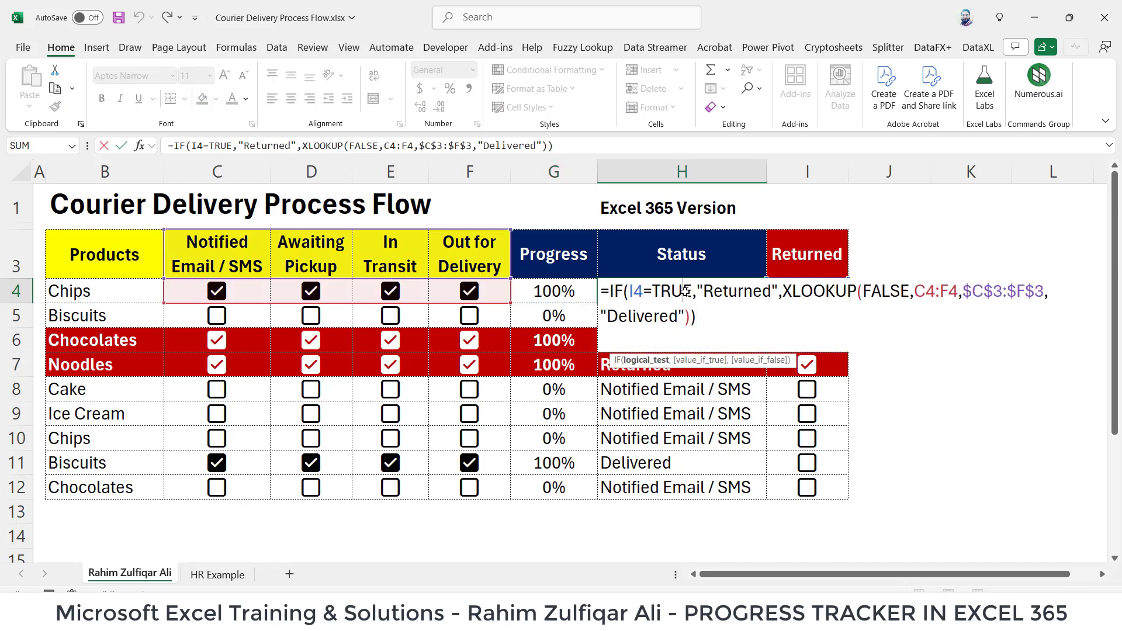
key("Escape")
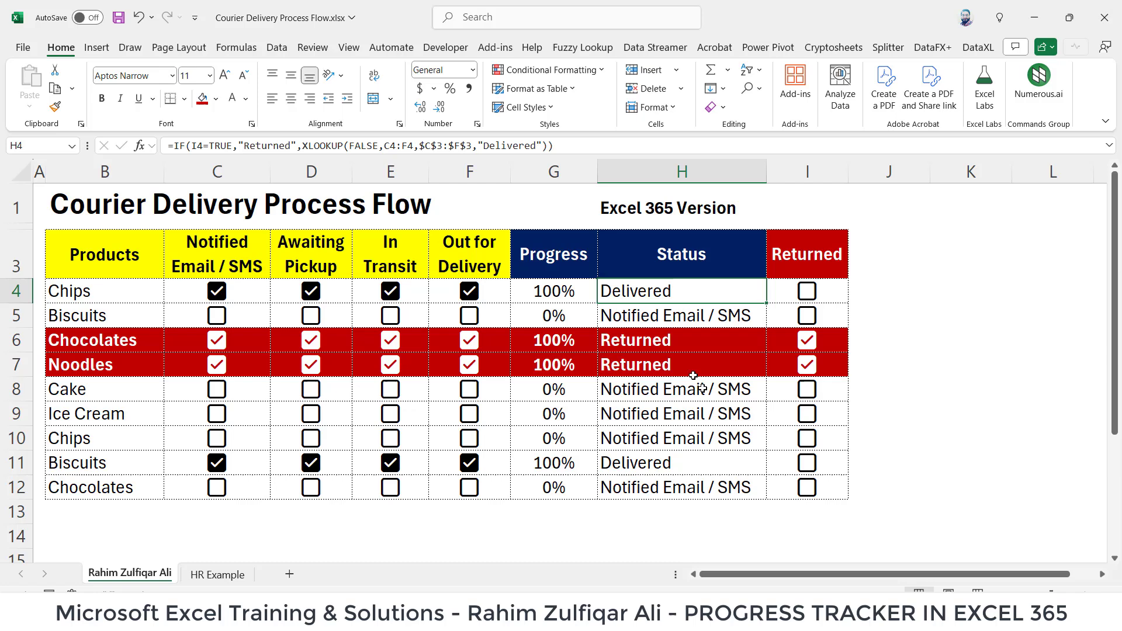
left_click(97, 48)
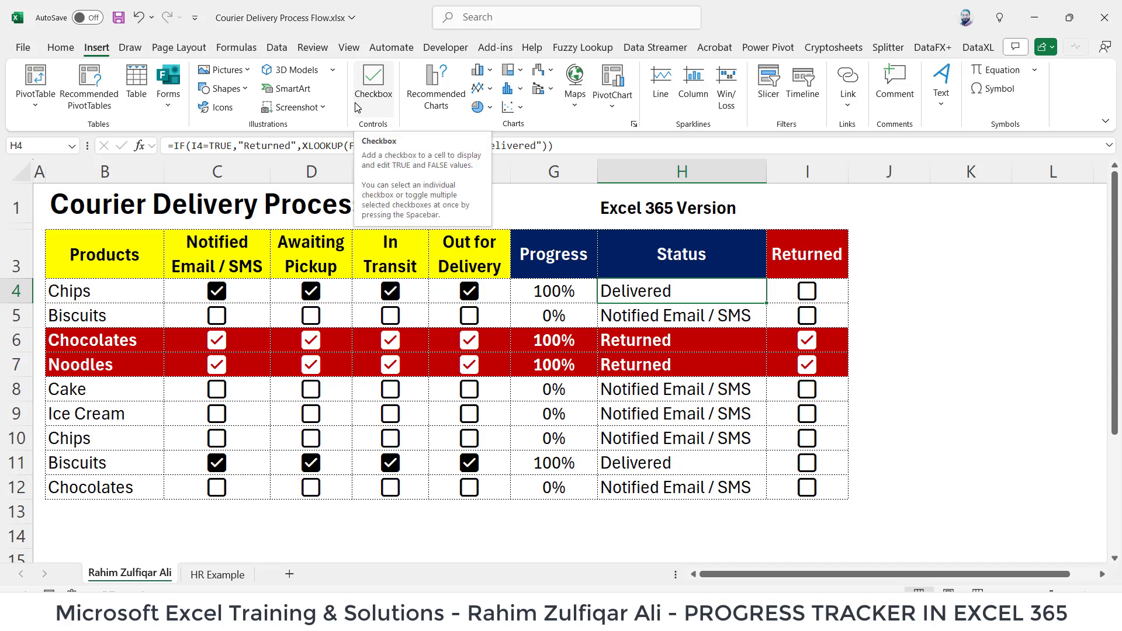
left_click(554, 414)
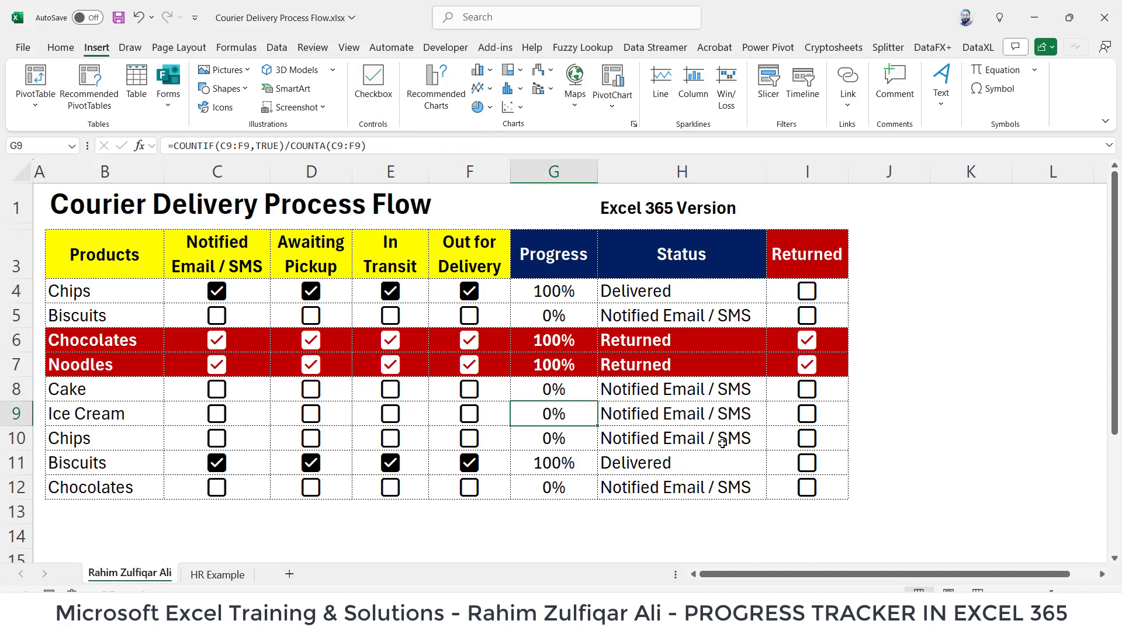